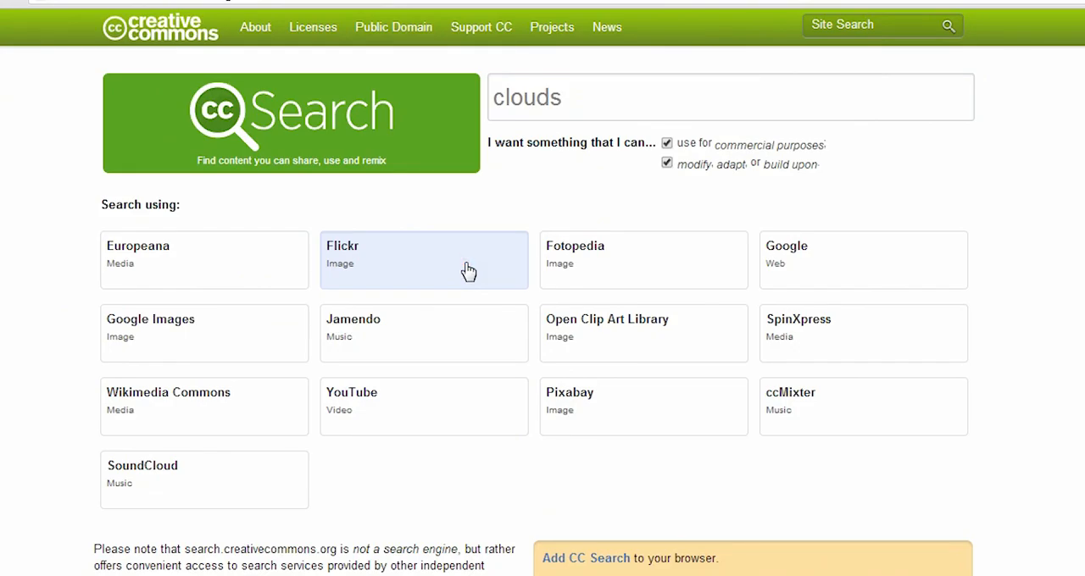
Step: Search Flickr for Creative Commons clouds photos and examine the results for a suitable replacement sky
{"action": "left_click", "coordinate": [469, 272]}
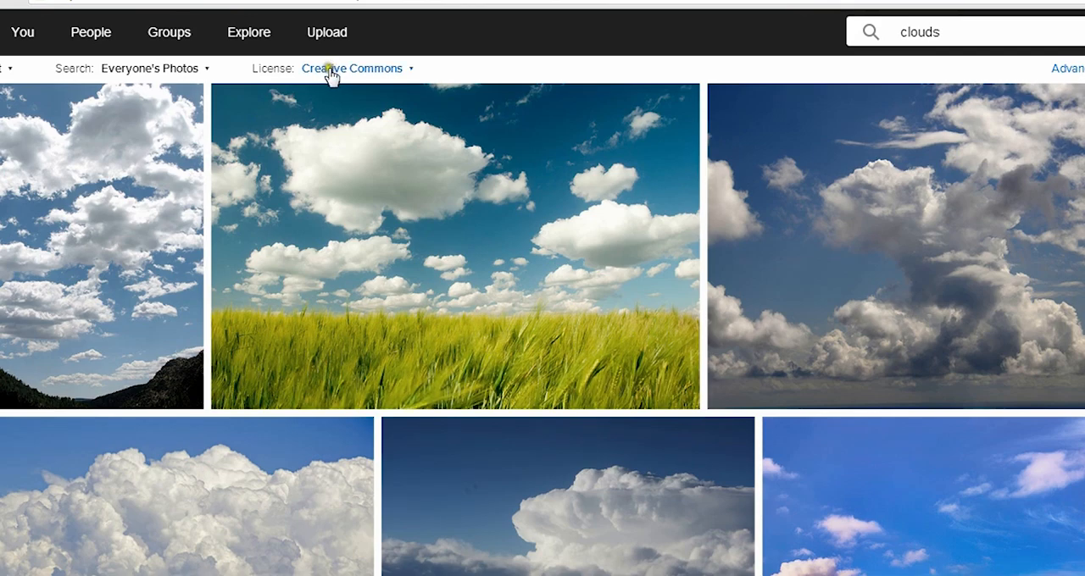
{"action": "scroll", "coordinate": [620, 361], "scroll_direction": "down", "scroll_amount": 8}
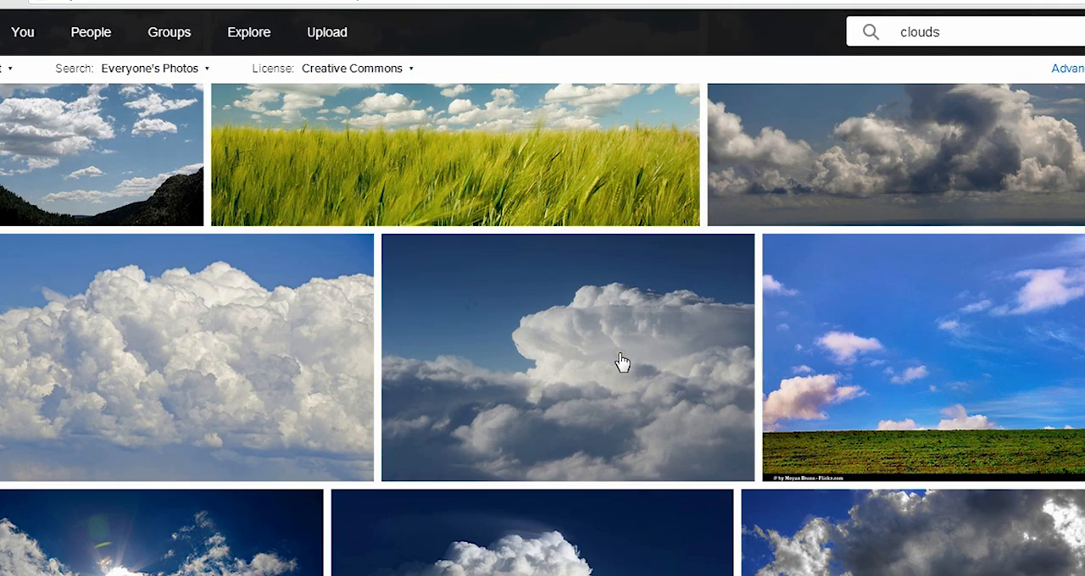
{"action": "scroll", "coordinate": [619, 362], "scroll_direction": "down", "scroll_amount": 3}
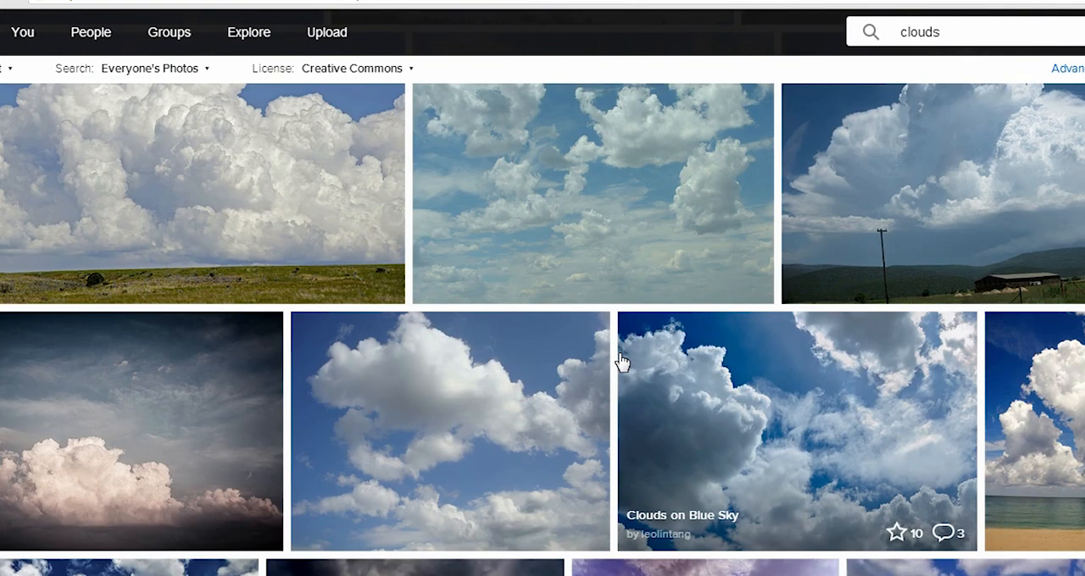
{"action": "scroll", "coordinate": [620, 361], "scroll_direction": "up", "scroll_amount": 2}
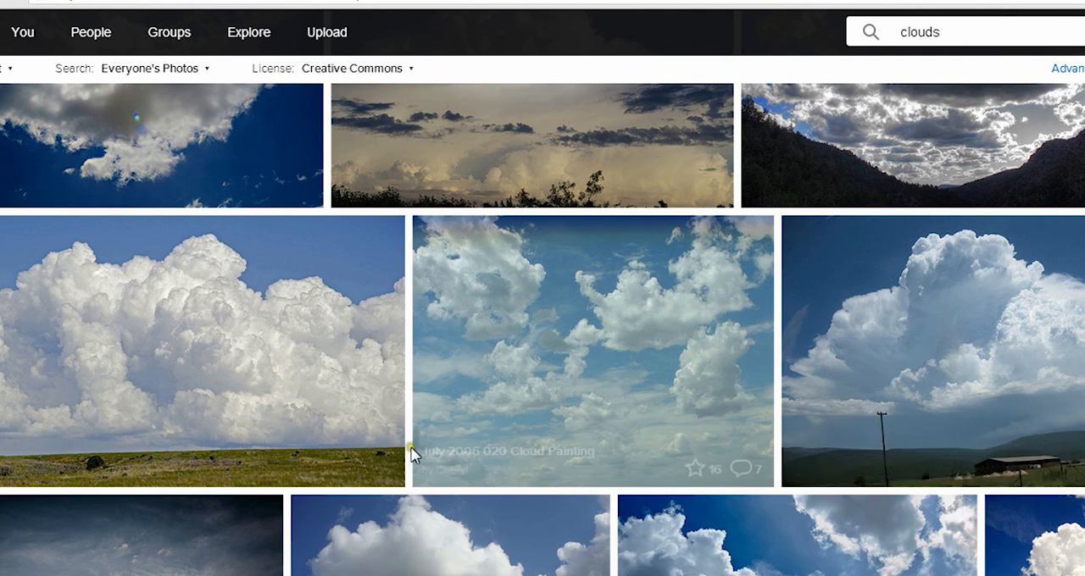
{"action": "scroll", "coordinate": [693, 432], "scroll_direction": "down", "scroll_amount": 2}
{"action": "scroll", "coordinate": [719, 404], "scroll_direction": "down", "scroll_amount": 1}
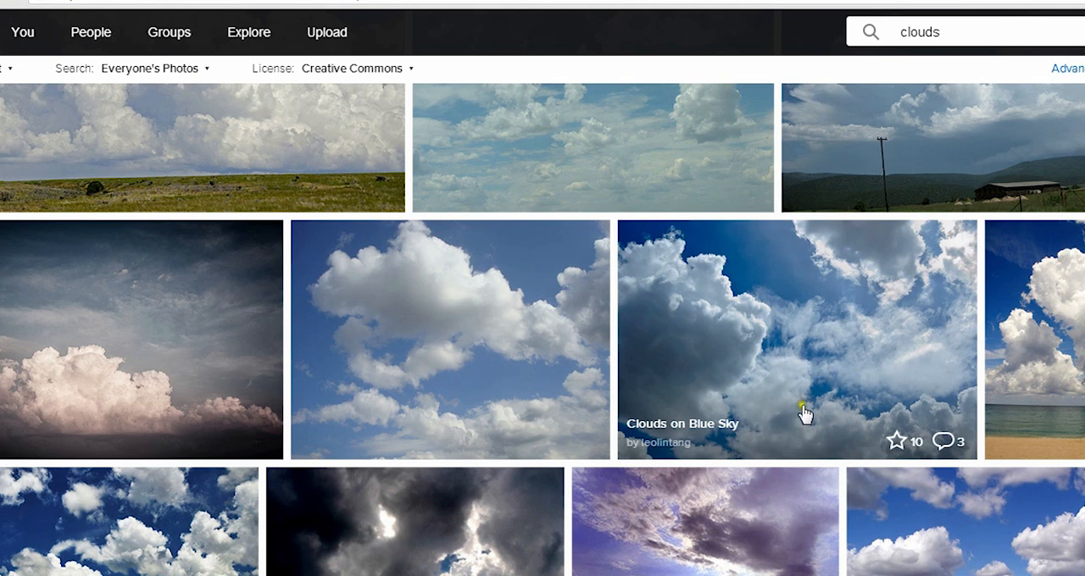
{"action": "scroll", "coordinate": [842, 283], "scroll_direction": "down", "scroll_amount": 2}
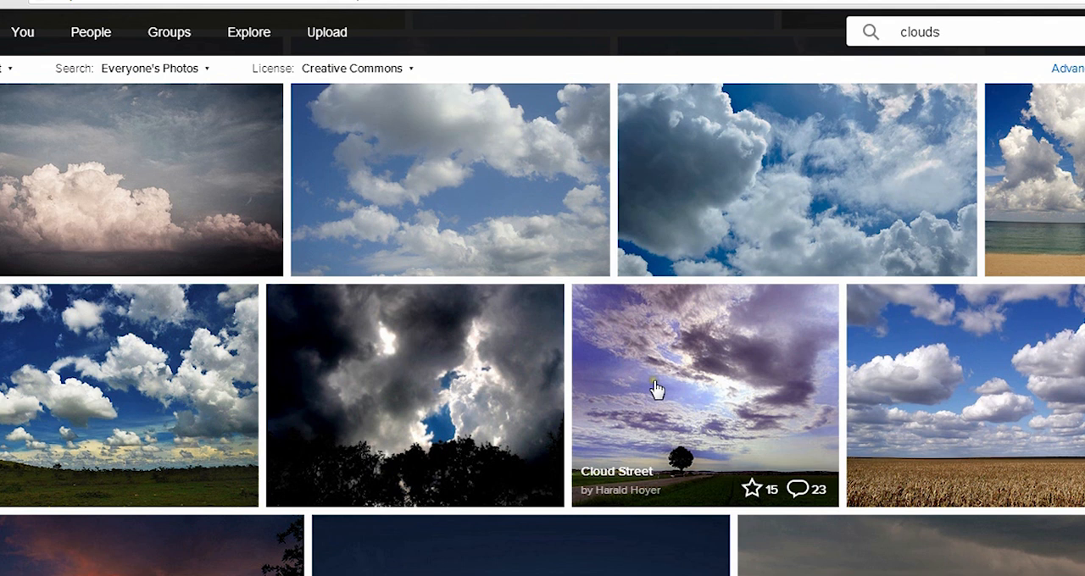
{"action": "scroll", "coordinate": [657, 388], "scroll_direction": "down", "scroll_amount": 3}
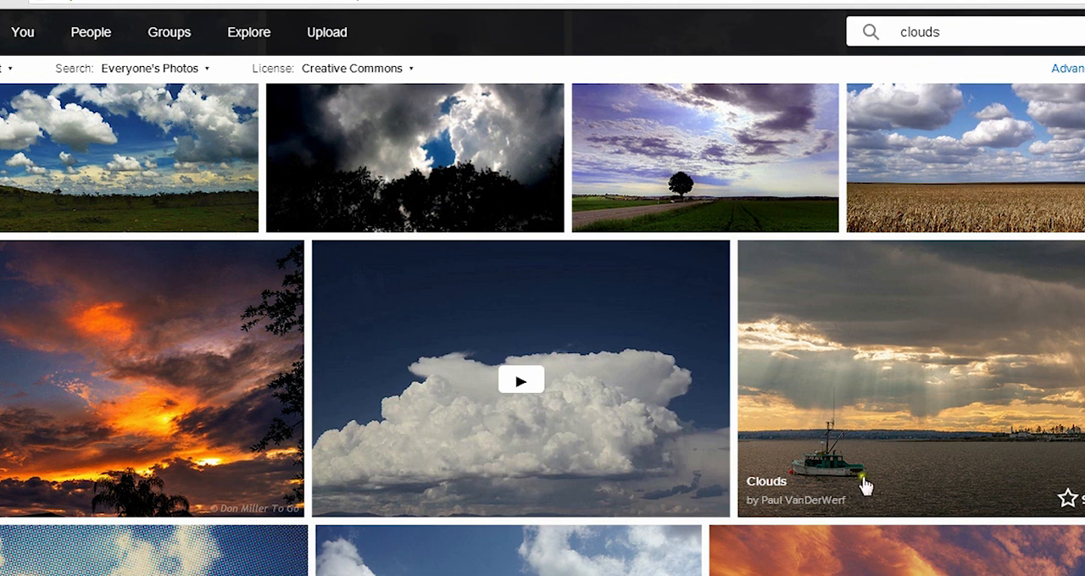
{"action": "scroll", "coordinate": [959, 415], "scroll_direction": "down", "scroll_amount": 2}
{"action": "scroll", "coordinate": [956, 409], "scroll_direction": "down", "scroll_amount": 2}
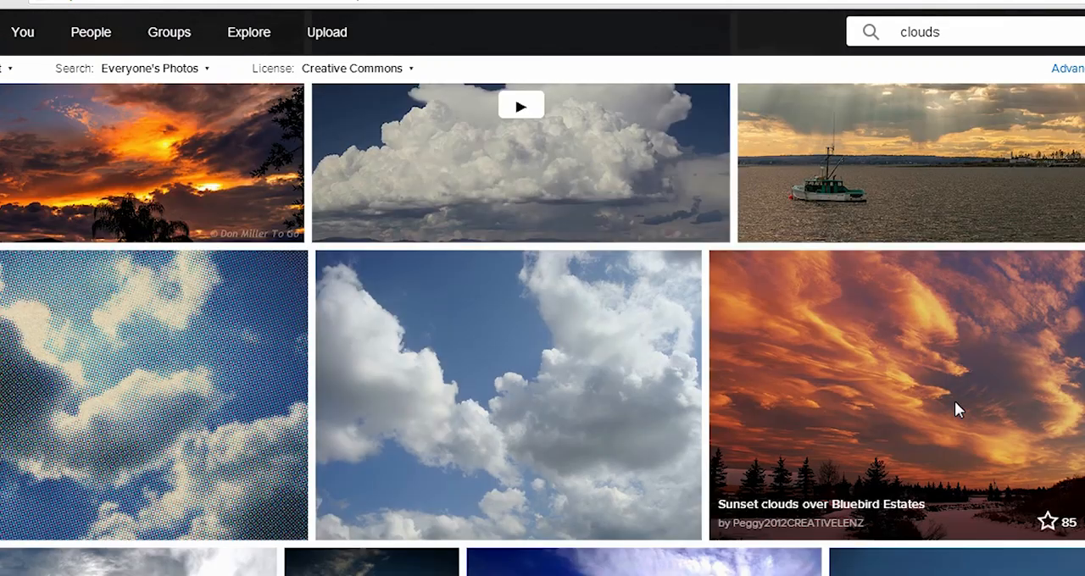
{"action": "scroll", "coordinate": [954, 409], "scroll_direction": "down", "scroll_amount": 3}
{"action": "scroll", "coordinate": [954, 410], "scroll_direction": "down", "scroll_amount": 2}
{"action": "scroll", "coordinate": [954, 410], "scroll_direction": "down", "scroll_amount": 2}
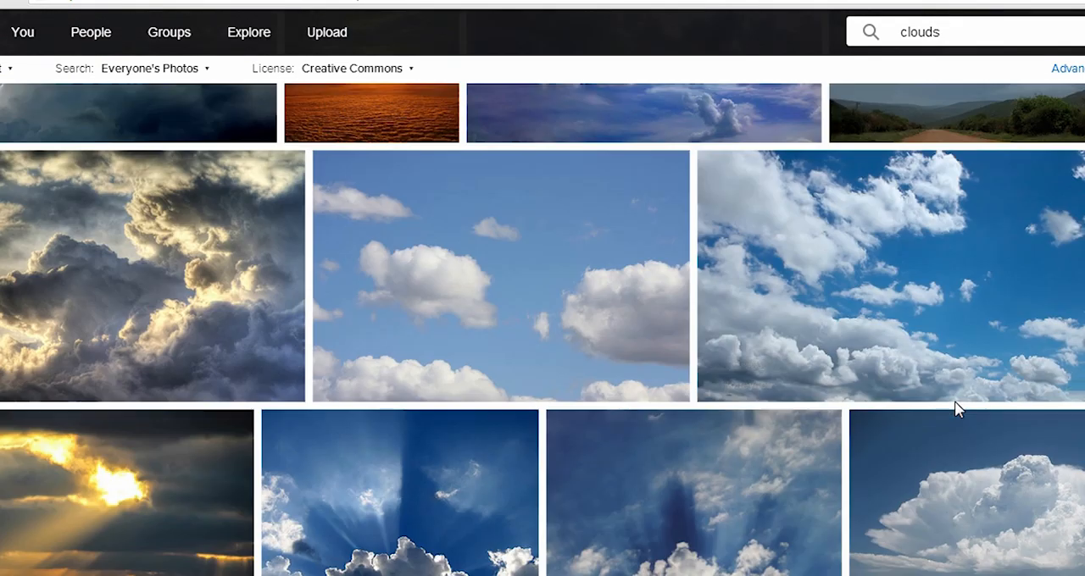
{"action": "scroll", "coordinate": [955, 409], "scroll_direction": "down", "scroll_amount": 2}
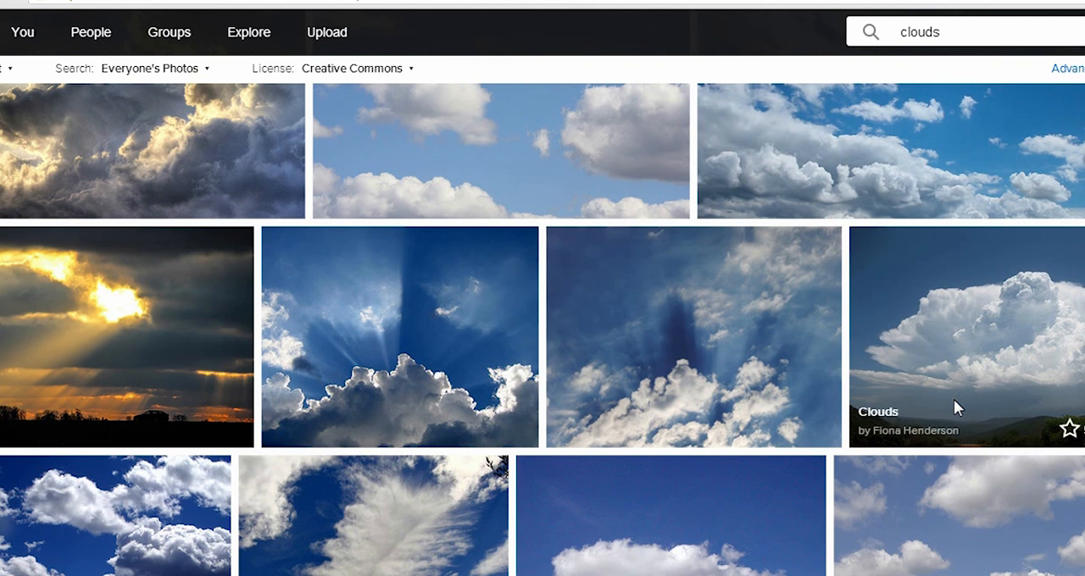
{"action": "scroll", "coordinate": [955, 409], "scroll_direction": "down", "scroll_amount": 2}
{"action": "scroll", "coordinate": [955, 408], "scroll_direction": "down", "scroll_amount": 2}
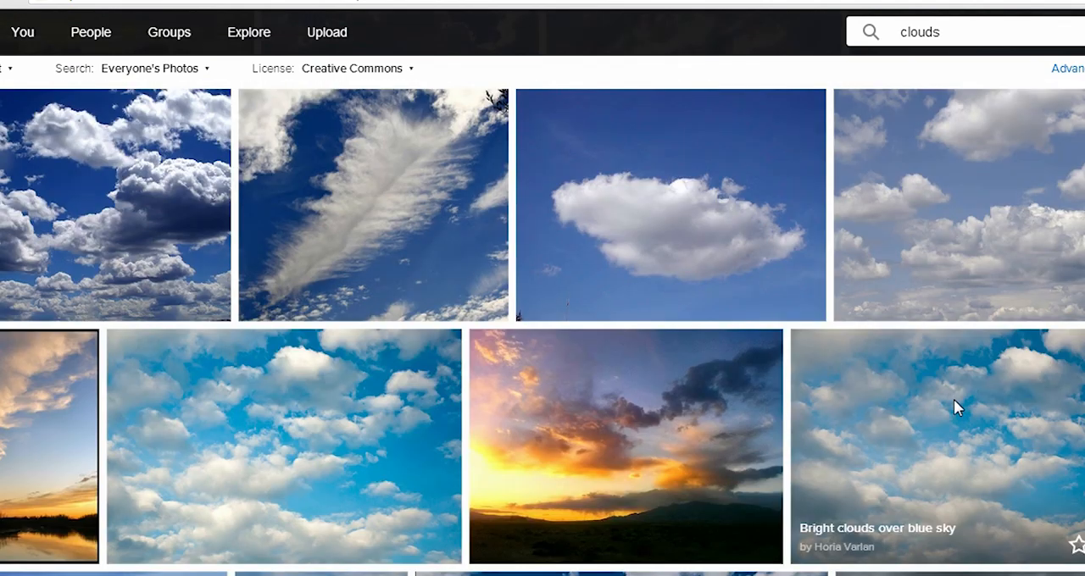
{"action": "scroll", "coordinate": [953, 408], "scroll_direction": "down", "scroll_amount": 2}
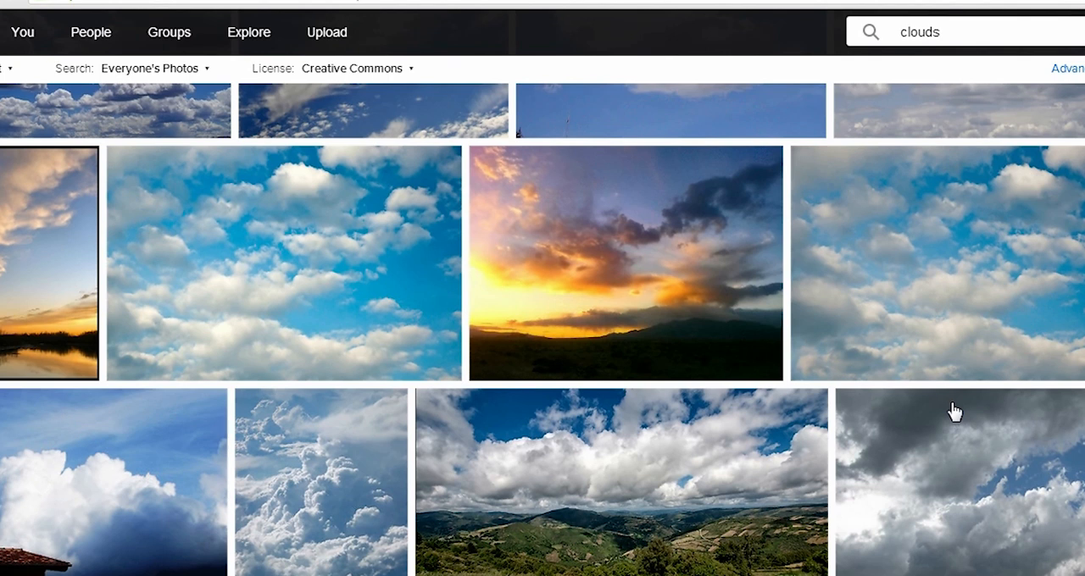
{"action": "scroll", "coordinate": [953, 411], "scroll_direction": "down", "scroll_amount": 2}
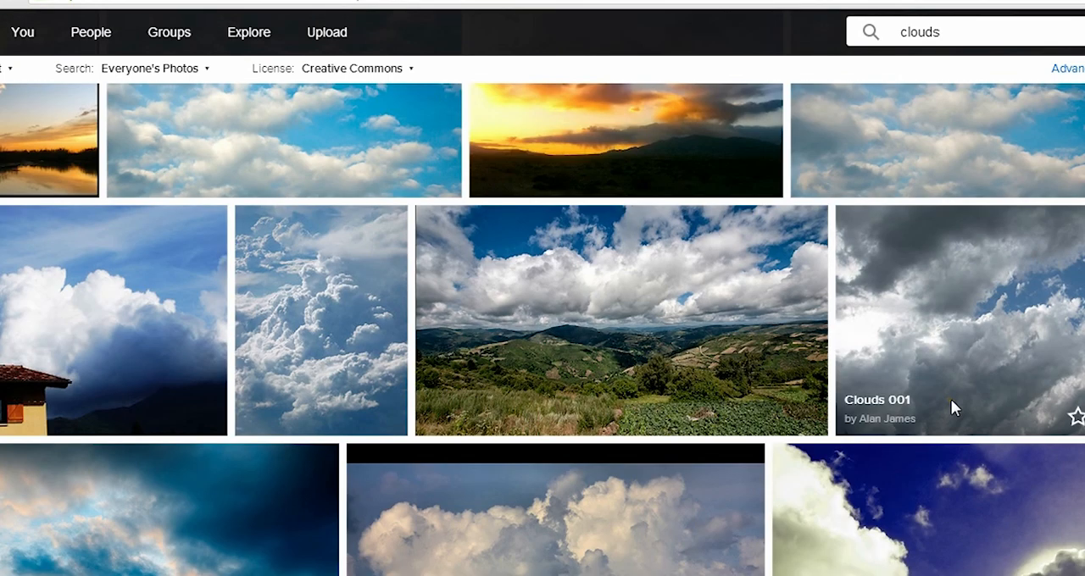
{"action": "scroll", "coordinate": [950, 399], "scroll_direction": "down", "scroll_amount": 3}
{"action": "scroll", "coordinate": [954, 408], "scroll_direction": "down", "scroll_amount": 3}
{"action": "scroll", "coordinate": [953, 407], "scroll_direction": "down", "scroll_amount": 2}
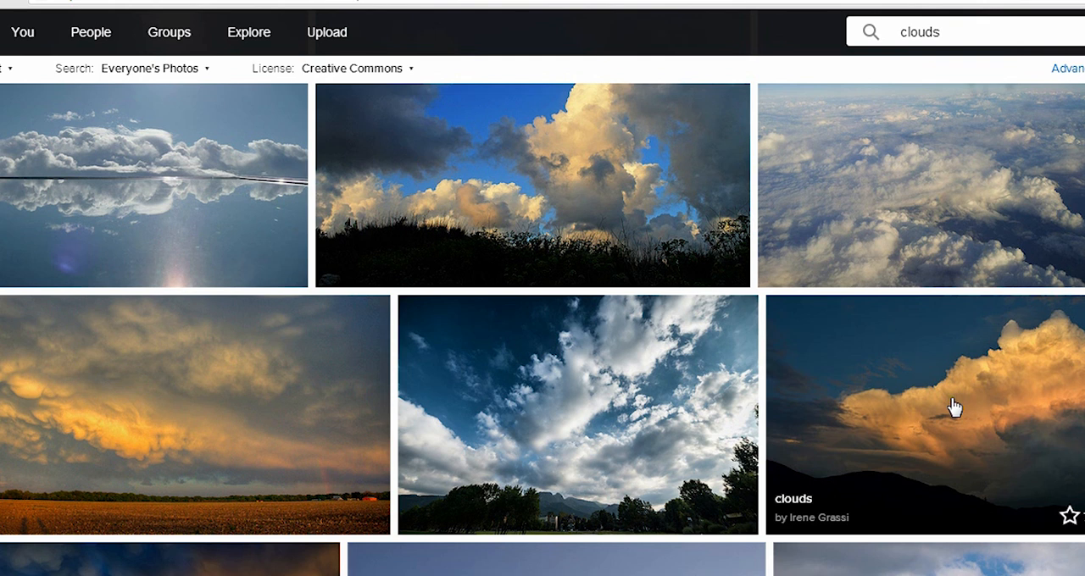
{"action": "scroll", "coordinate": [954, 407], "scroll_direction": "down", "scroll_amount": 5}
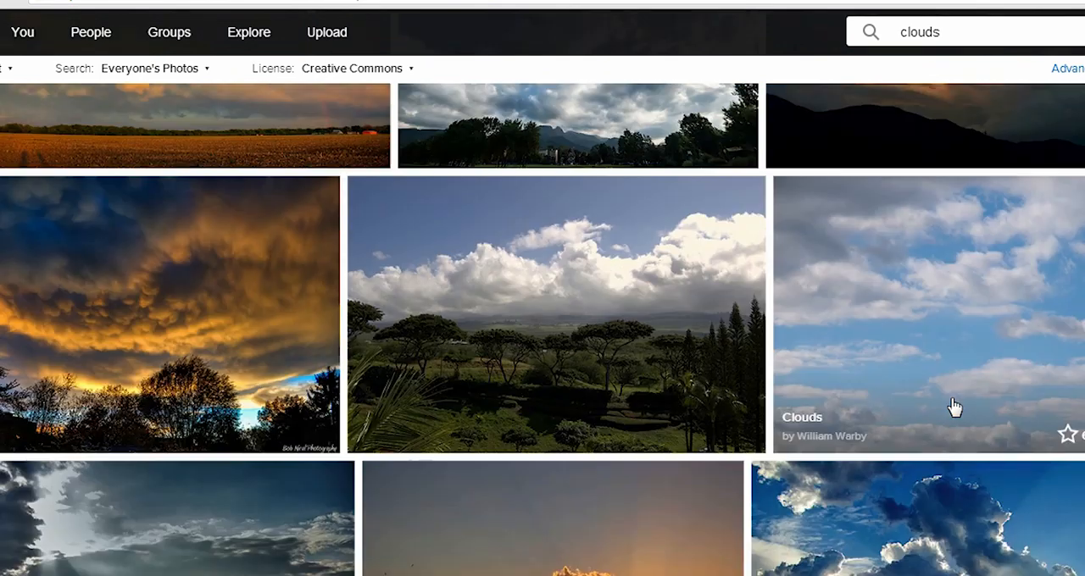
{"action": "scroll", "coordinate": [954, 407], "scroll_direction": "down", "scroll_amount": 2}
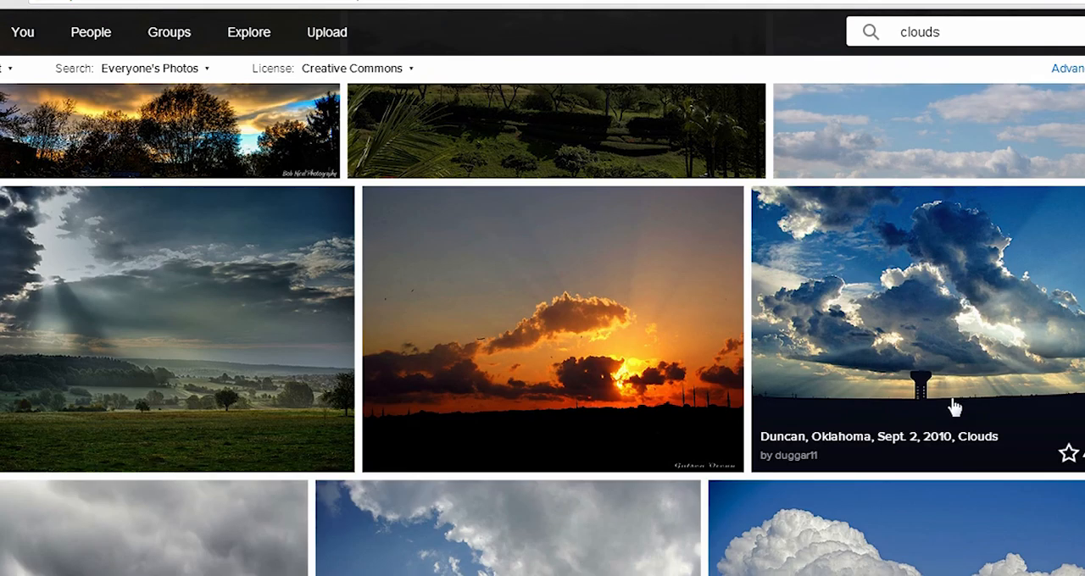
{"action": "scroll", "coordinate": [933, 443], "scroll_direction": "down", "scroll_amount": 2}
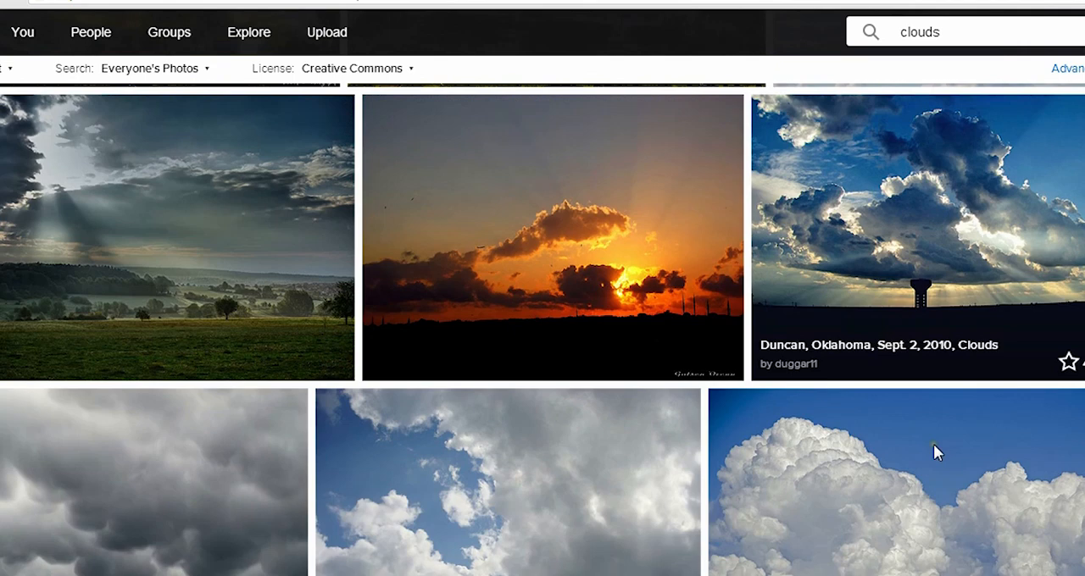
{"action": "scroll", "coordinate": [932, 438], "scroll_direction": "up", "scroll_amount": 2}
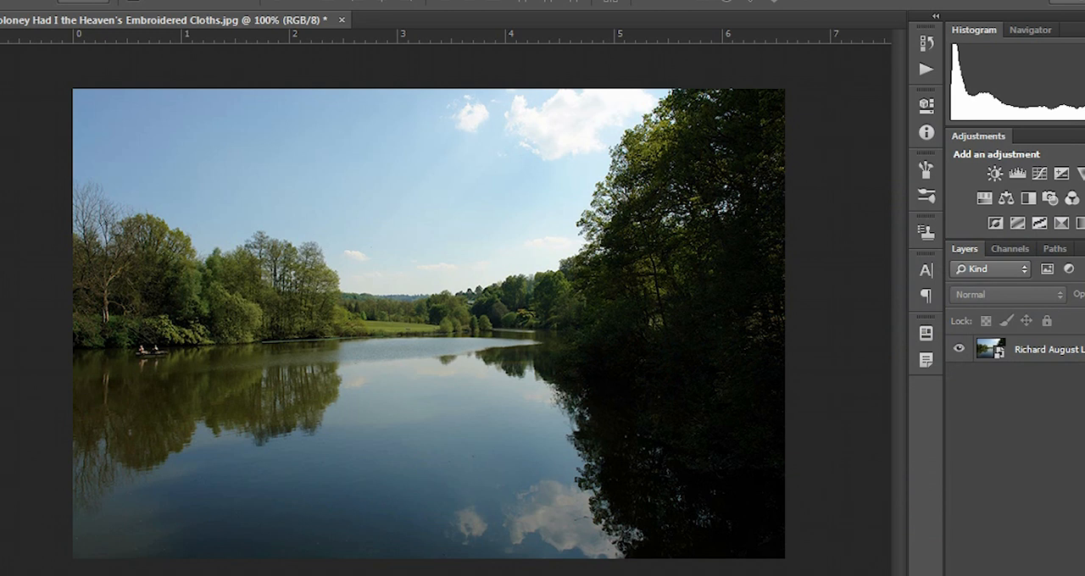
Step: In Photoshop, place the sunset cloud photo as a layer above the lake photo and toggle its visibility to compare the two skies
{"action": "left_click_drag", "start_coordinate": [835, 430], "coordinate": [604, 348]}
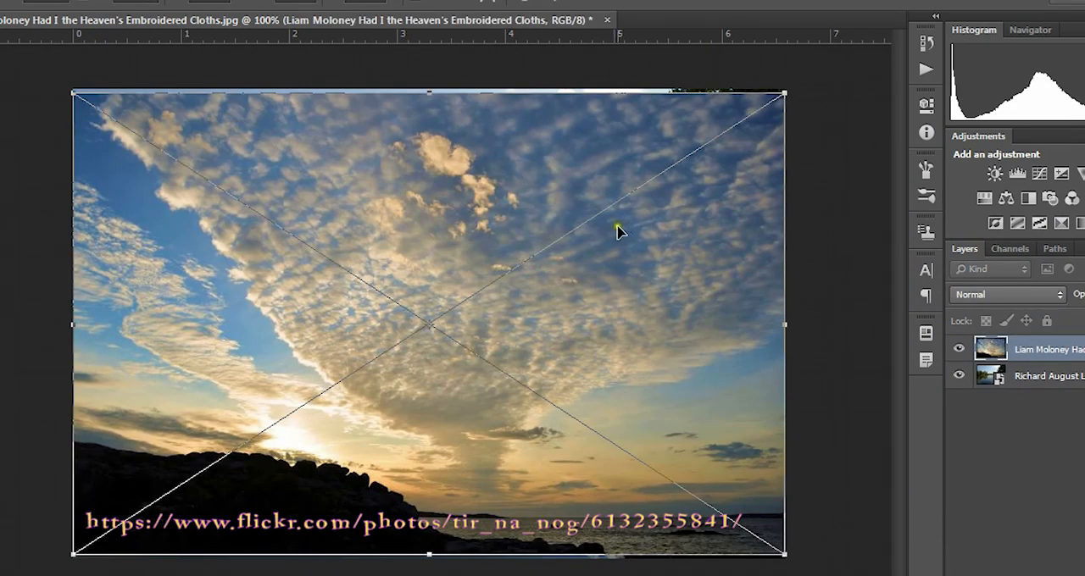
{"action": "left_click", "coordinate": [552, 3]}
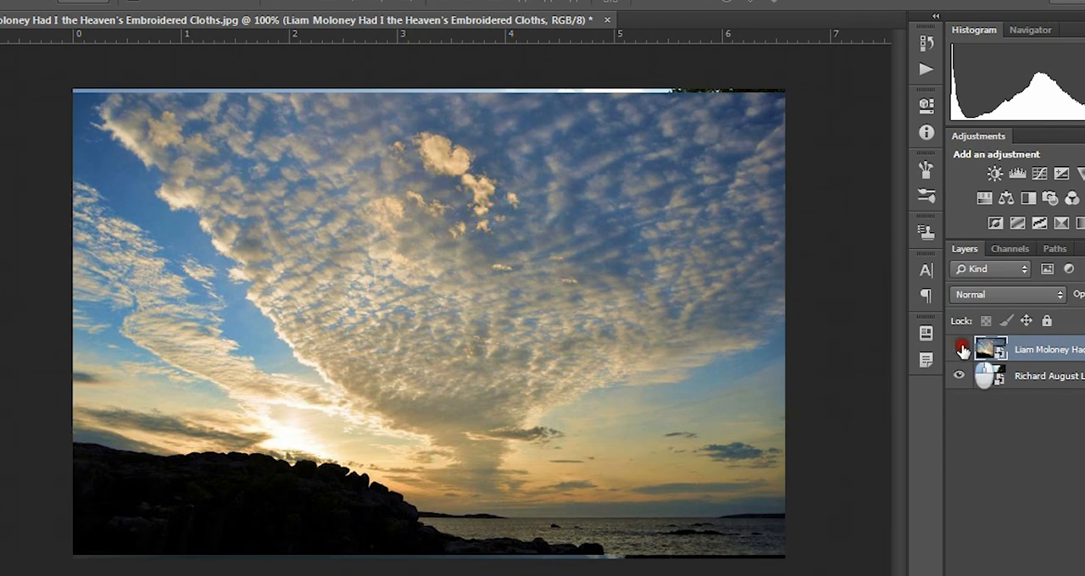
{"action": "left_click", "coordinate": [958, 348]}
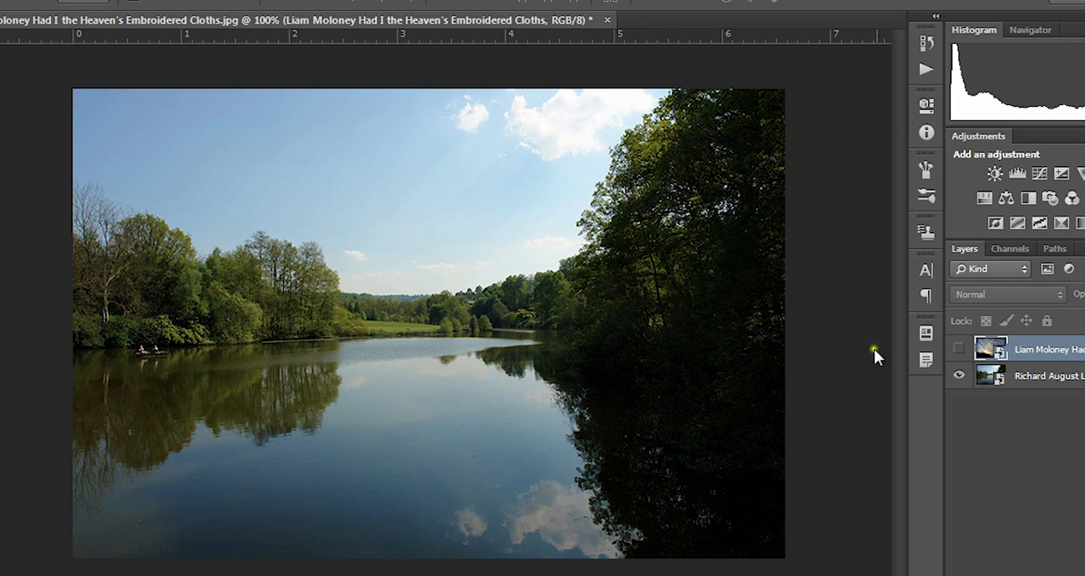
{"action": "left_click", "coordinate": [958, 349]}
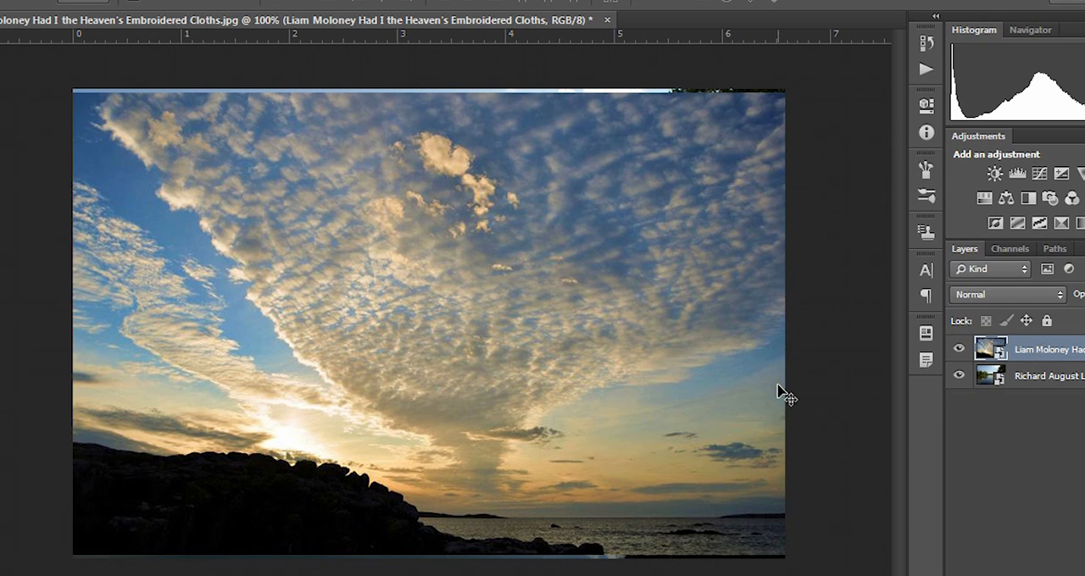
Step: Try a vertical flip on the cloud layer, restore its upright orientation, and apply a horizontal flip so the sun sits on the right
{"action": "key", "text": "ctrl+t"}
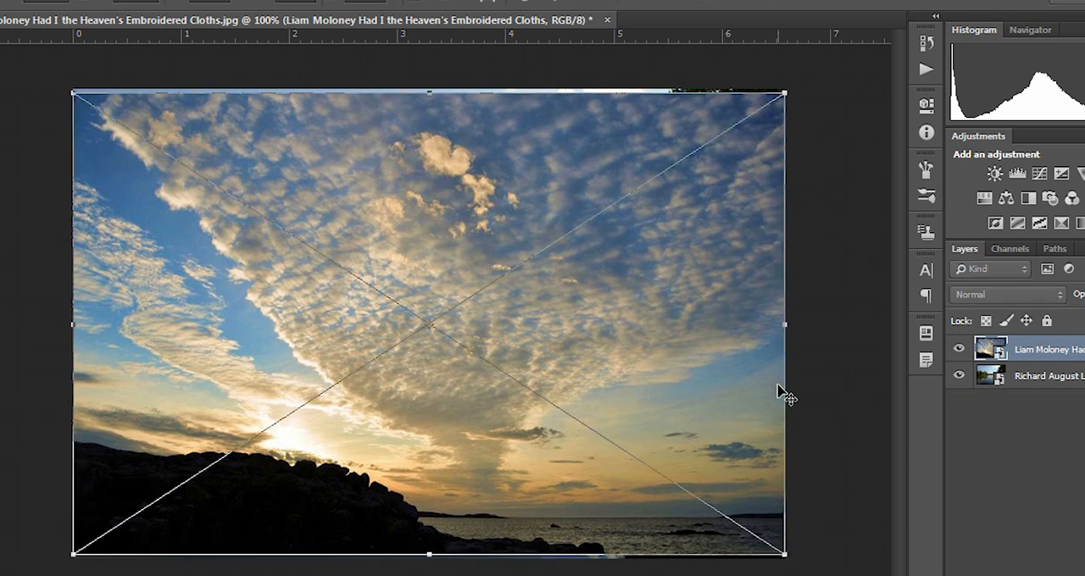
{"action": "right_click", "coordinate": [596, 281]}
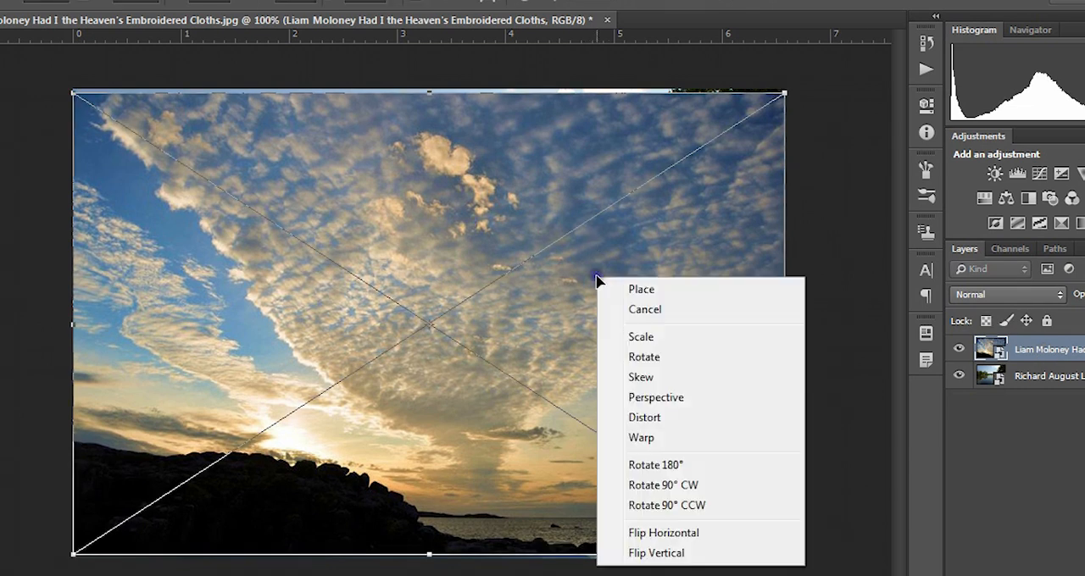
{"action": "left_click", "coordinate": [692, 554]}
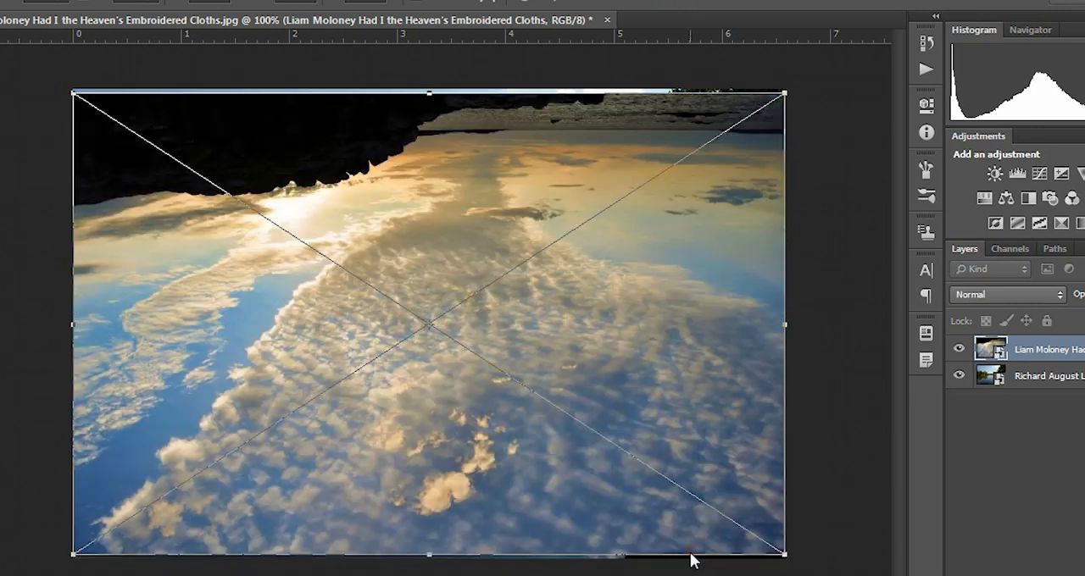
{"action": "right_click", "coordinate": [529, 275]}
{"action": "left_click", "coordinate": [619, 537]}
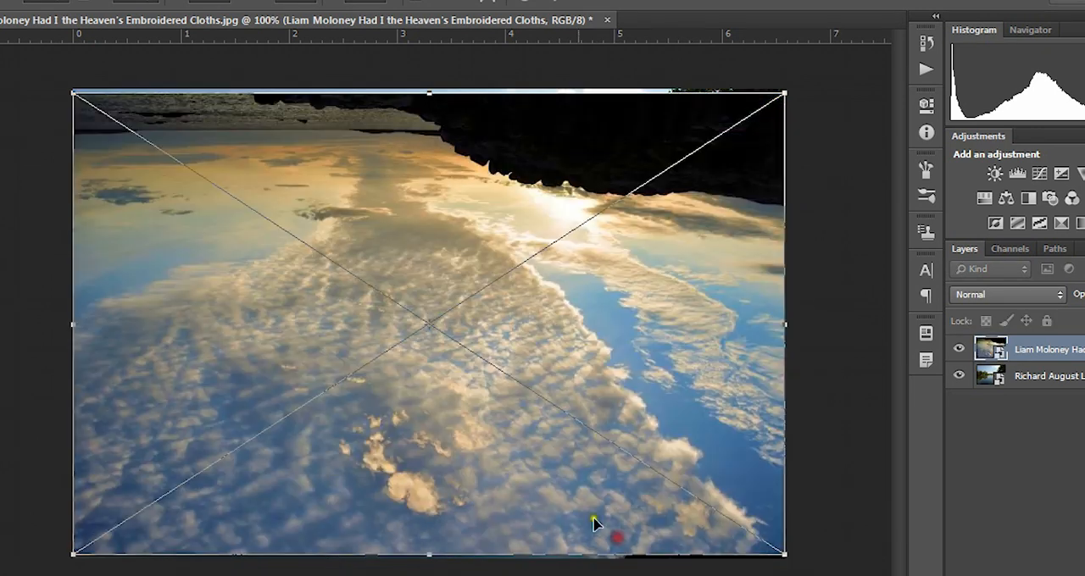
{"action": "right_click", "coordinate": [509, 344]}
{"action": "left_click", "coordinate": [585, 327]}
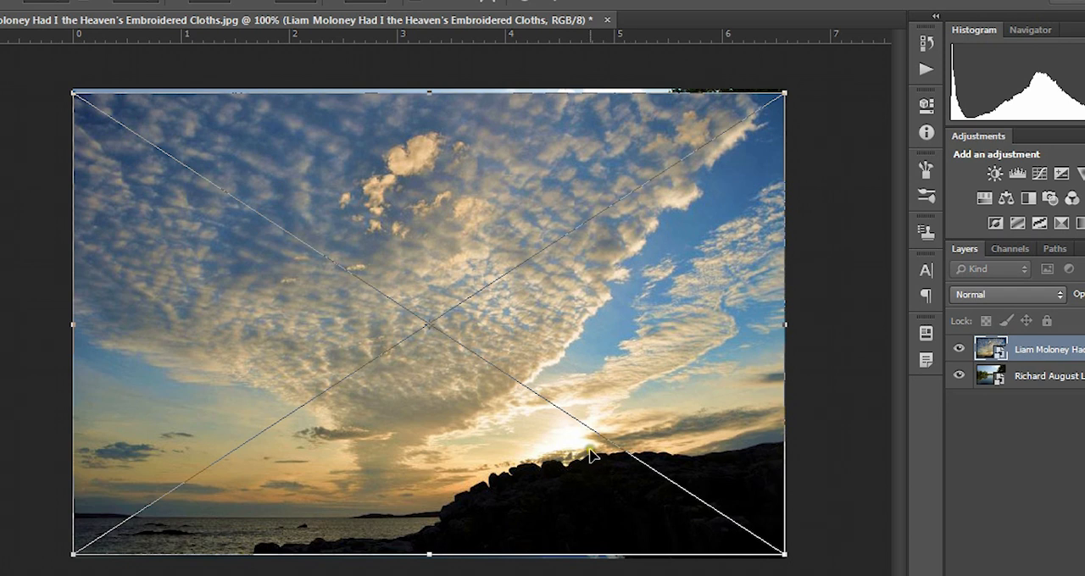
{"action": "left_click", "coordinate": [557, 3]}
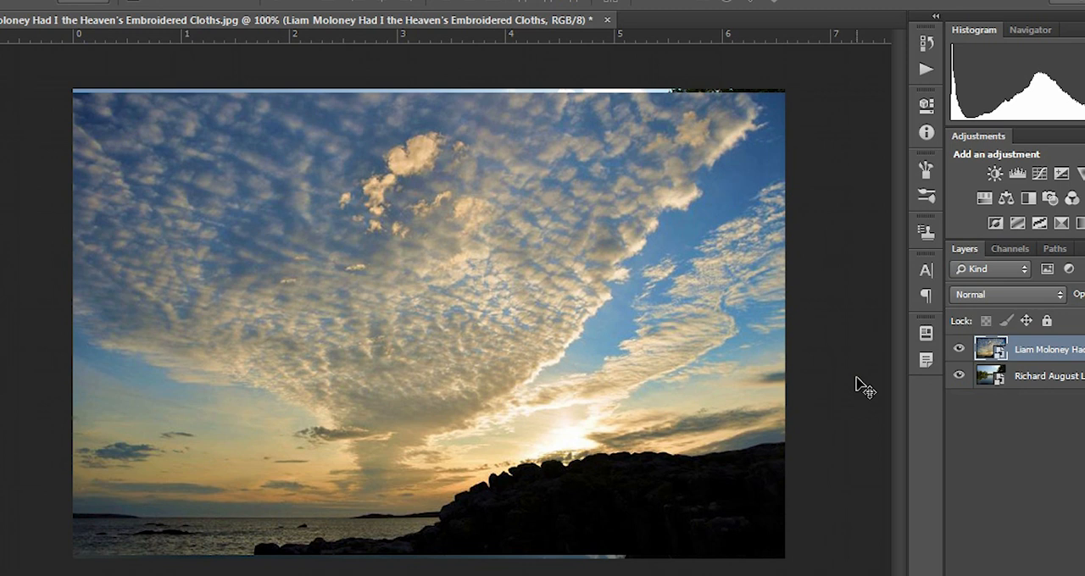
{"action": "key", "text": "ctrl+t"}
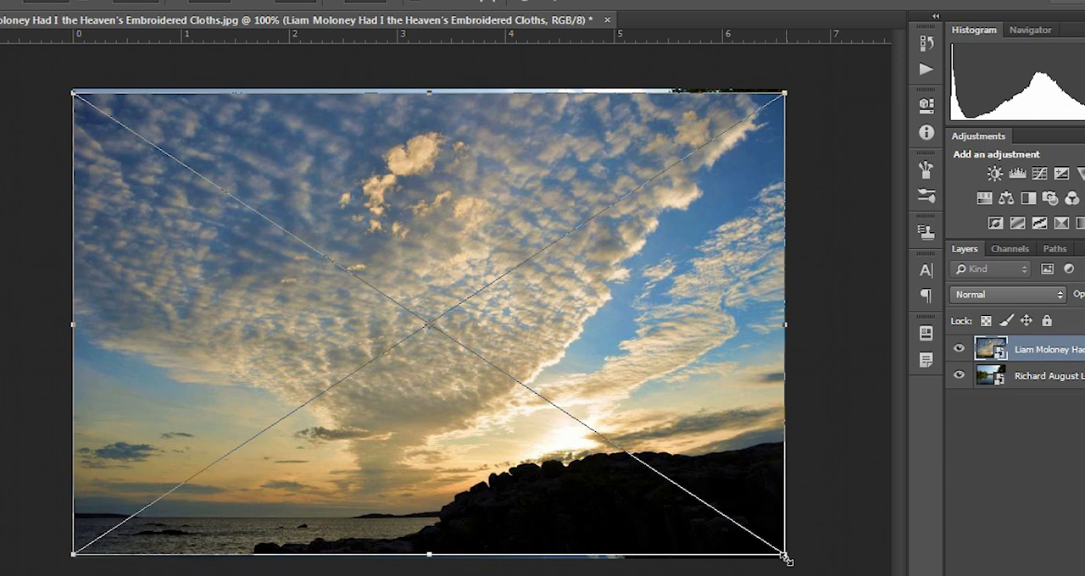
{"action": "left_click_drag", "start_coordinate": [787, 557], "coordinate": [784, 438]}
{"action": "left_click", "coordinate": [525, 4]}
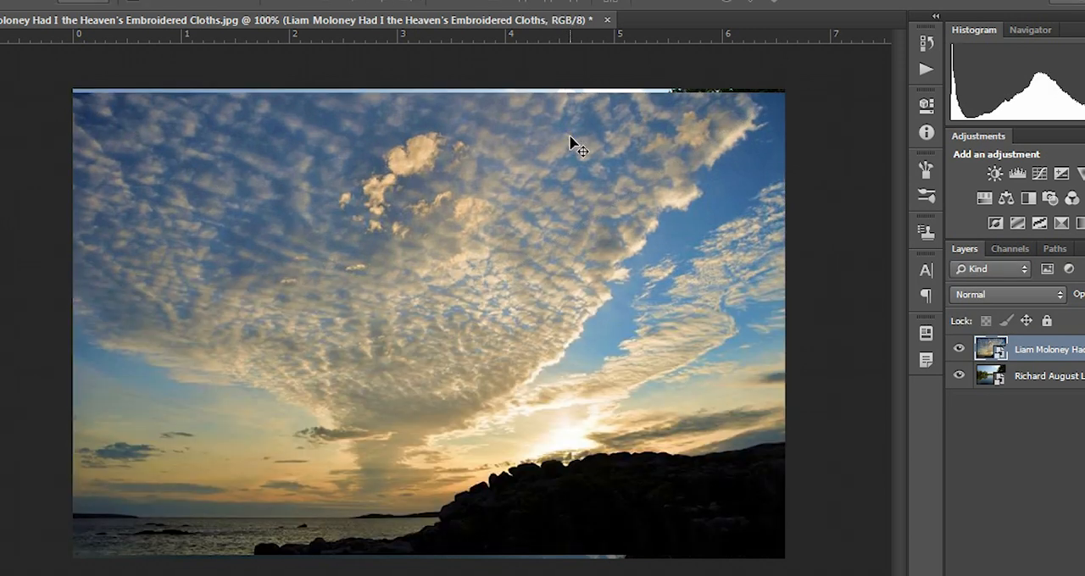
Step: Scale the cloud layer to nearly the picture's width, move it up so its lower edge lies just below the far shoreline, and hide it
{"action": "key", "text": "ctrl+t"}
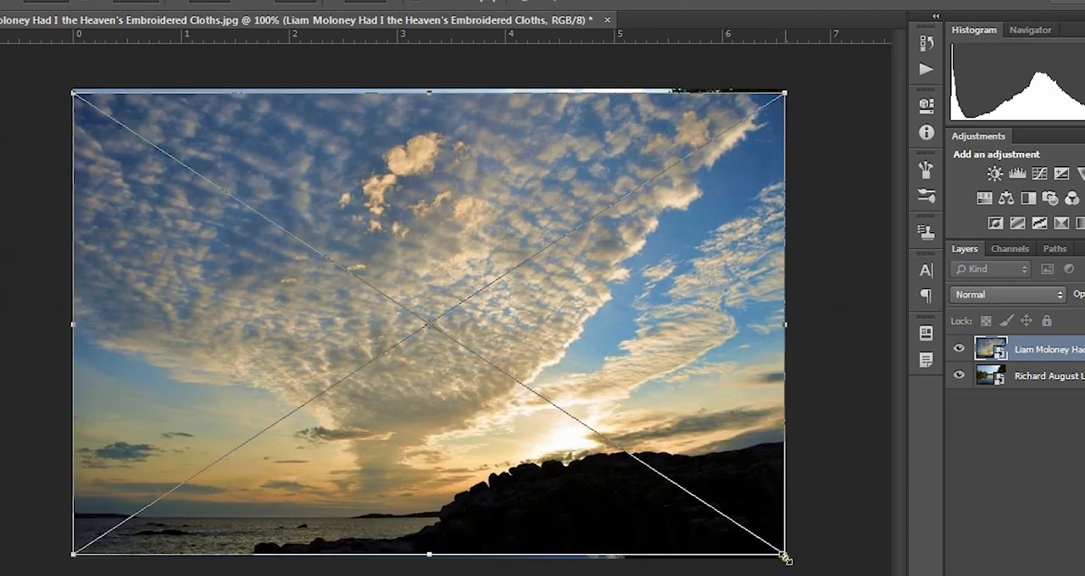
{"action": "left_click_drag", "start_coordinate": [783, 558], "coordinate": [550, 375]}
{"action": "left_click_drag", "start_coordinate": [407, 237], "coordinate": [352, 151]}
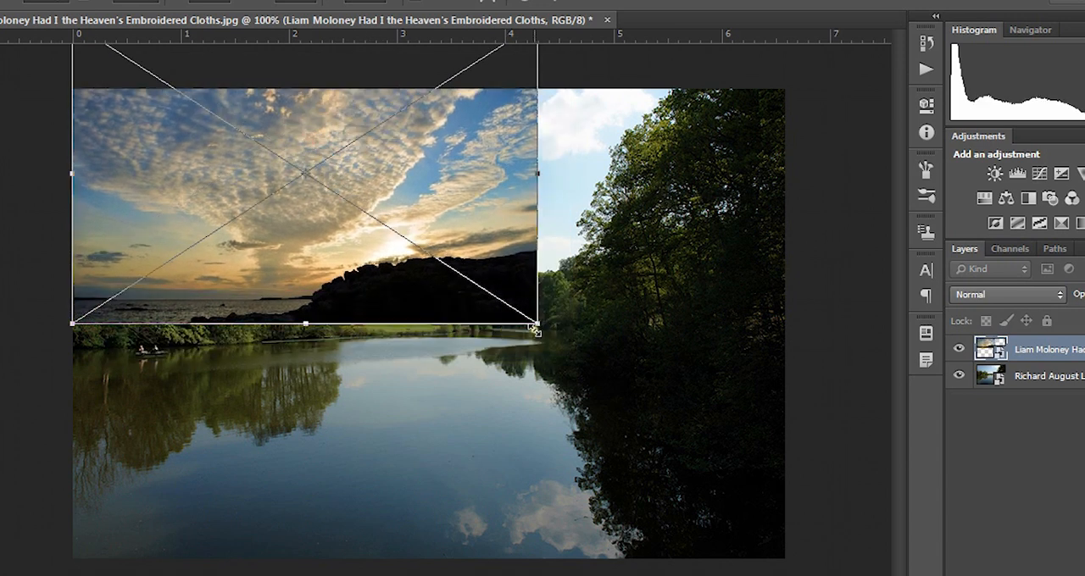
{"action": "left_click_drag", "start_coordinate": [536, 327], "coordinate": [792, 445]}
{"action": "left_click_drag", "start_coordinate": [482, 382], "coordinate": [479, 275]}
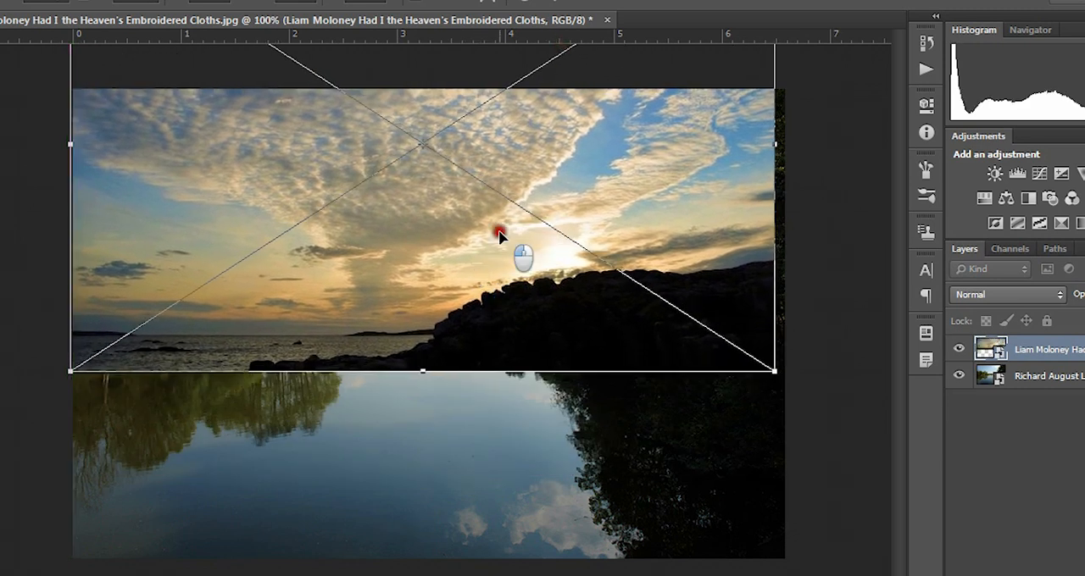
{"action": "left_click_drag", "start_coordinate": [500, 236], "coordinate": [504, 232]}
{"action": "left_click", "coordinate": [564, 10]}
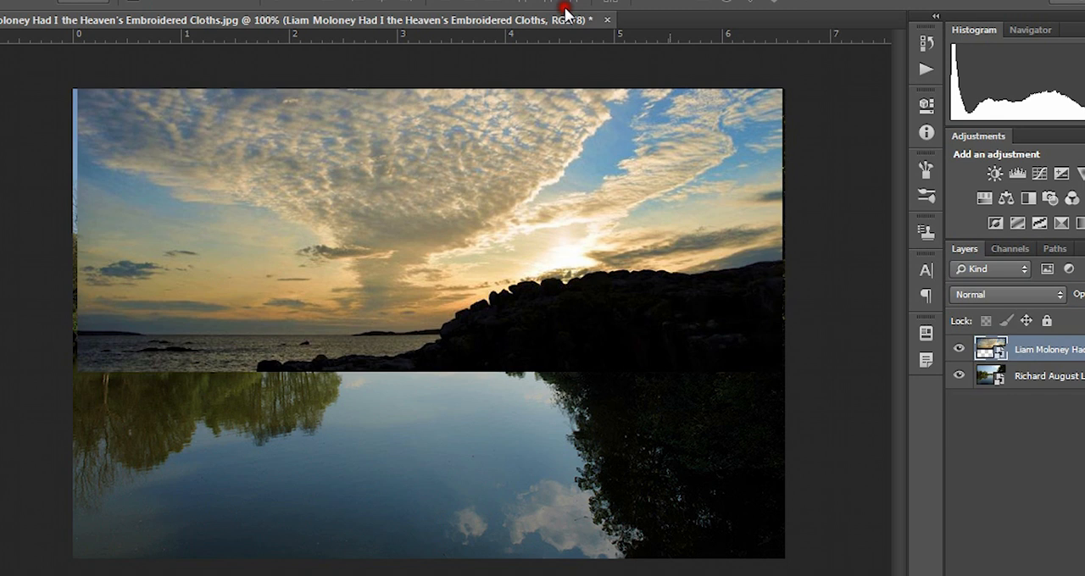
{"action": "left_click", "coordinate": [959, 349]}
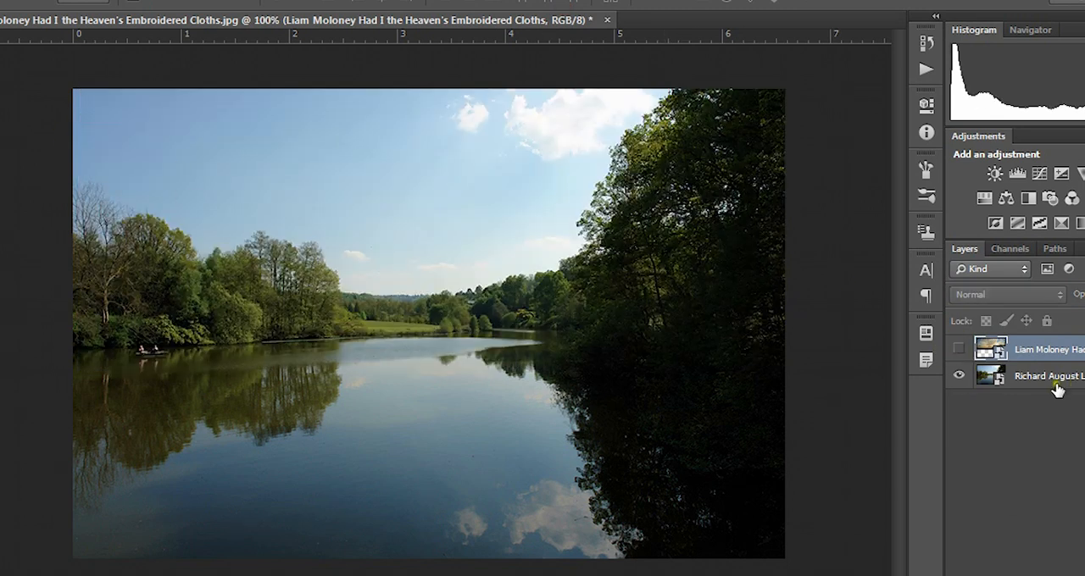
Step: On the lake photo layer, select the whole sky down to the tree line using the Magic Wand and Quick Selection tools
{"action": "left_click", "coordinate": [987, 382]}
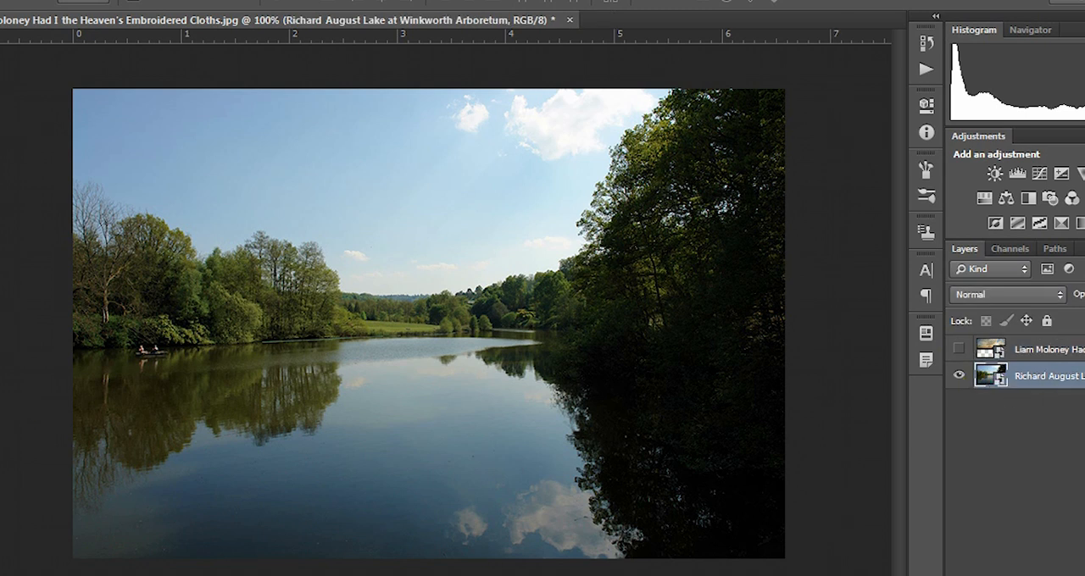
{"action": "left_click", "coordinate": [0, 116]}
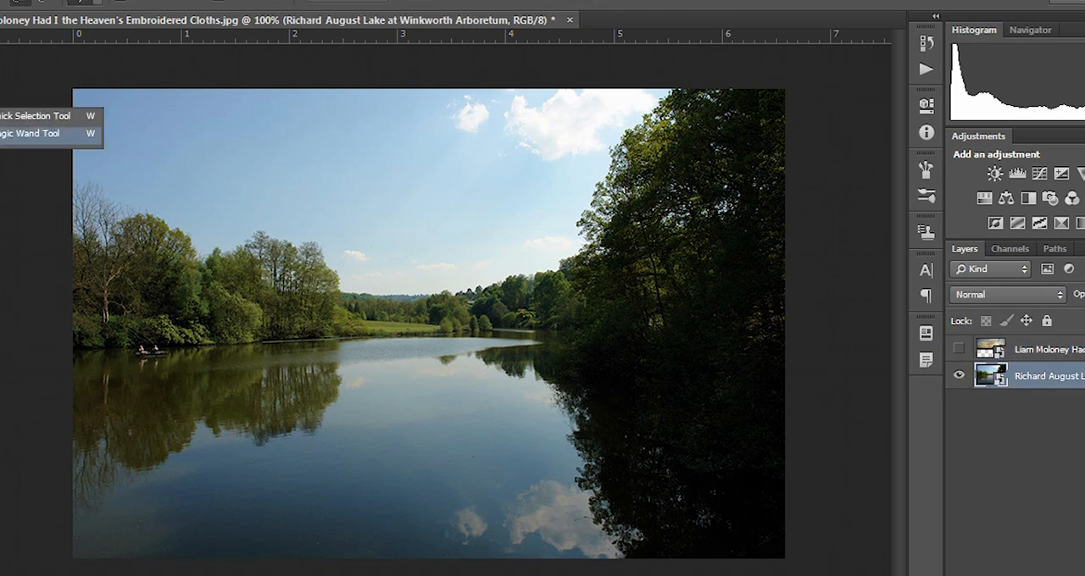
{"action": "left_click", "coordinate": [7, 135]}
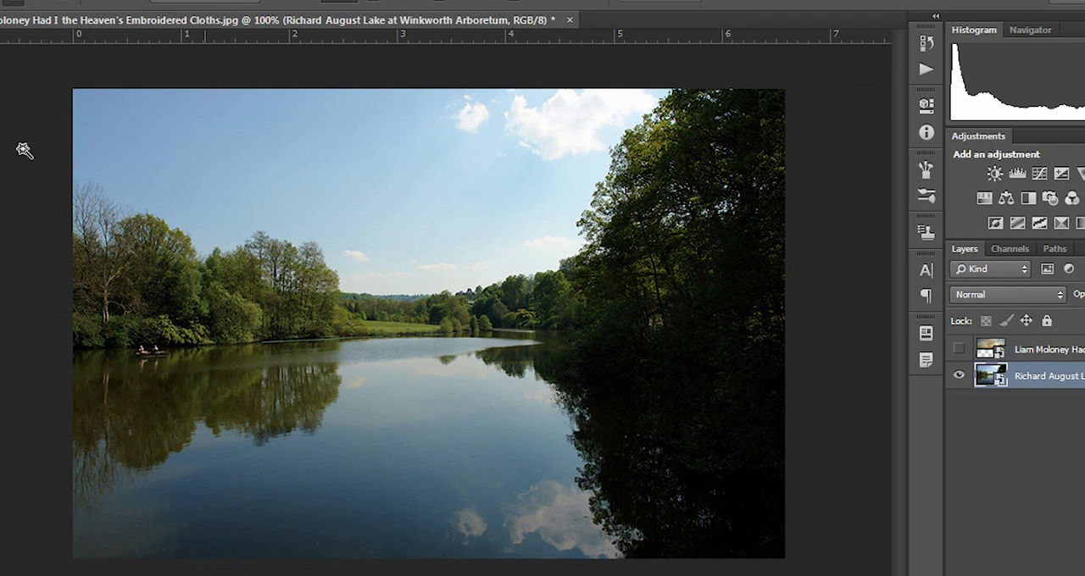
{"action": "left_click", "coordinate": [209, 148]}
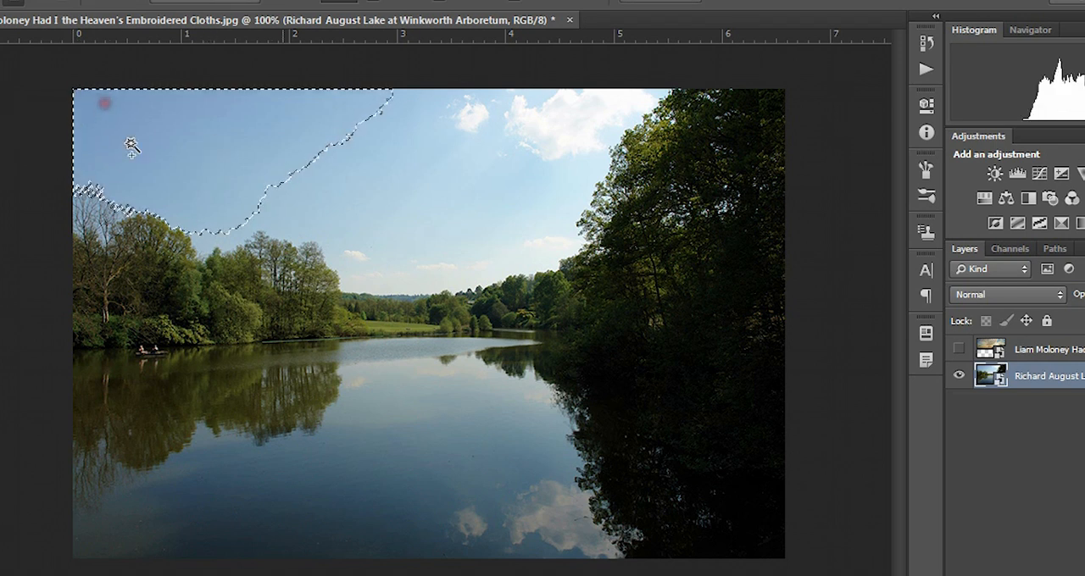
{"action": "left_click", "coordinate": [373, 171]}
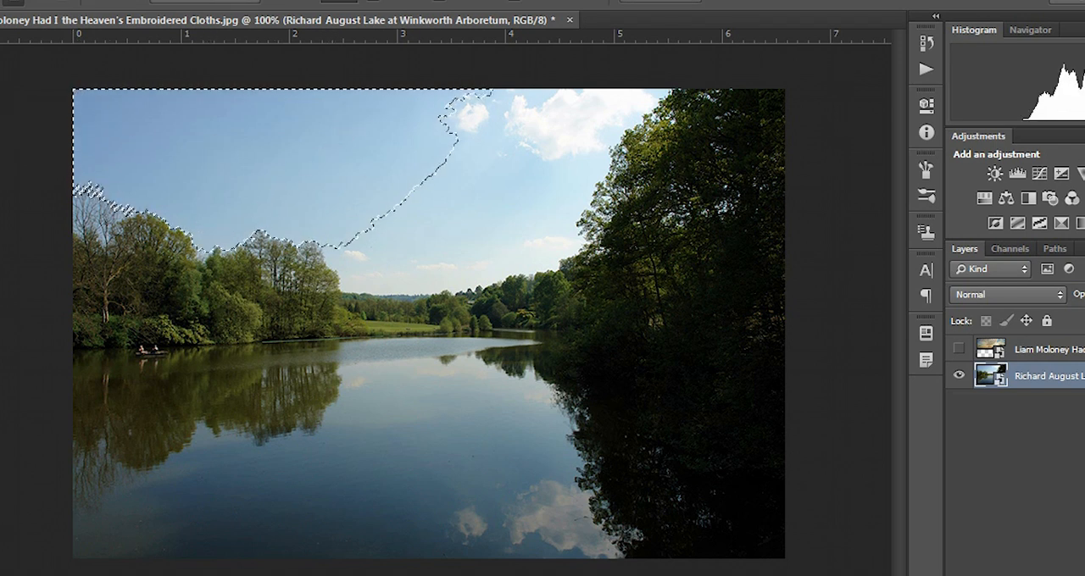
{"action": "left_click", "coordinate": [0, 117]}
{"action": "left_click", "coordinate": [42, 119]}
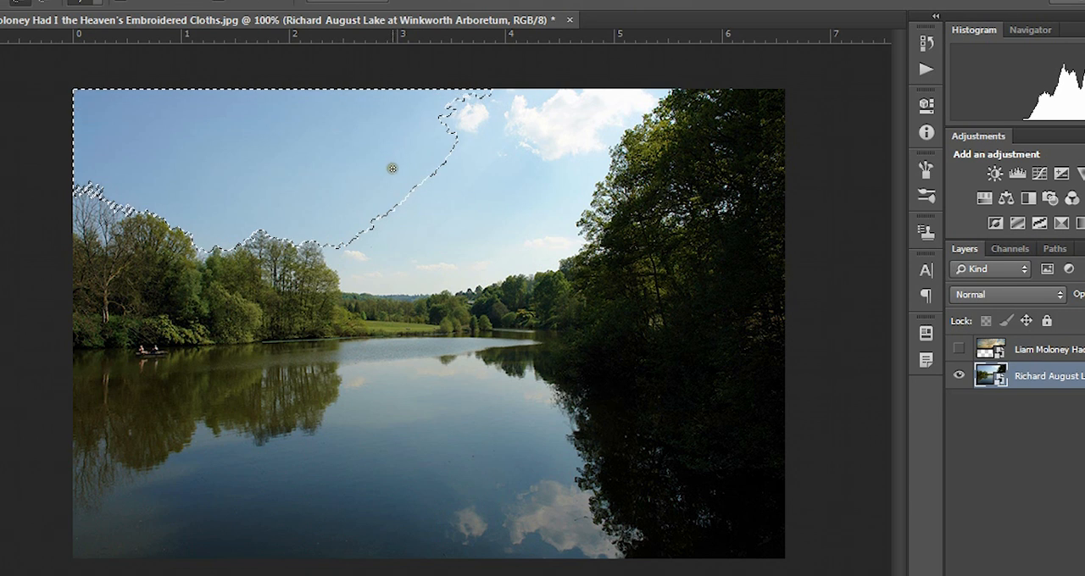
{"action": "left_click_drag", "start_coordinate": [390, 167], "coordinate": [499, 193]}
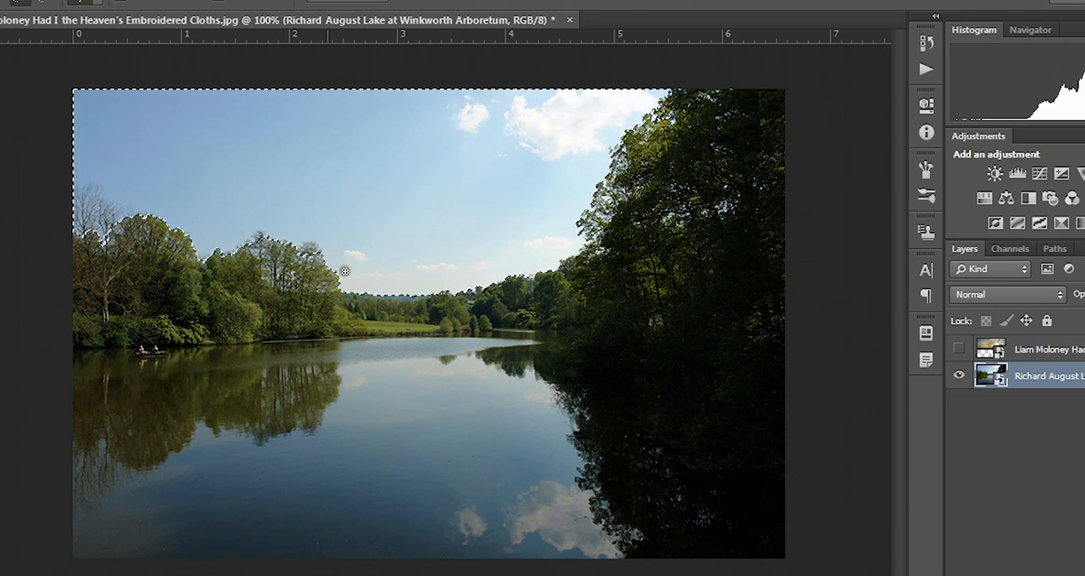
Step: Examine the selection edge closely along the far hills, the bare treetops on the left shore and the large trees on the right
{"action": "key", "text": "ctrl+plus"}
{"action": "key", "text": "ctrl+plus"}
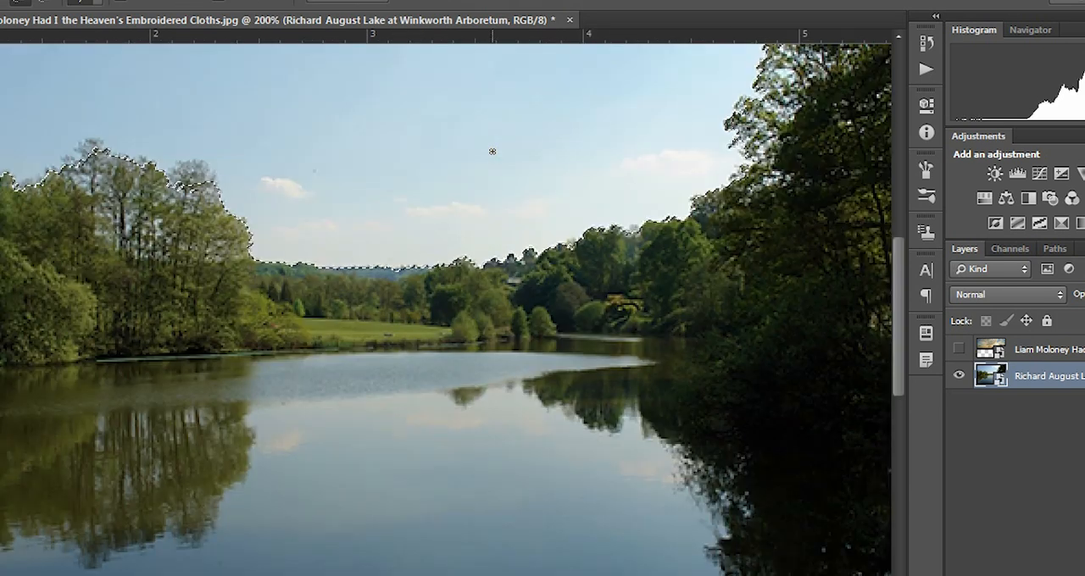
{"action": "key", "text": "space"}
{"action": "left_click_drag", "start_coordinate": [73, 241], "coordinate": [322, 534]}
{"action": "left_click_drag", "start_coordinate": [124, 445], "coordinate": [232, 491]}
{"action": "left_click_drag", "start_coordinate": [170, 450], "coordinate": [547, 575]}
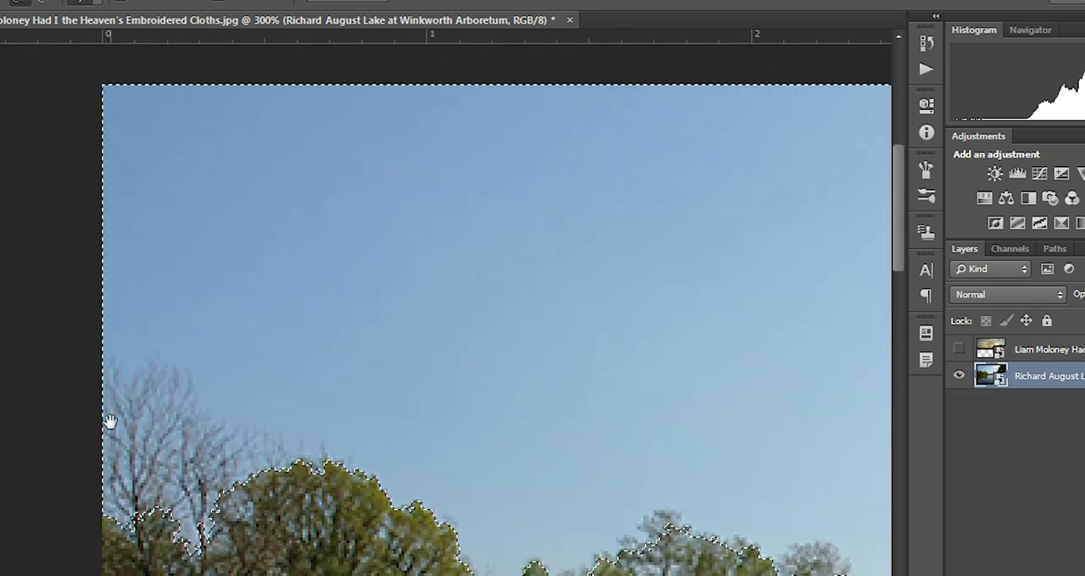
{"action": "key", "text": "space"}
{"action": "left_click_drag", "start_coordinate": [693, 429], "coordinate": [9, 414]}
{"action": "left_click_drag", "start_coordinate": [797, 352], "coordinate": [292, 453]}
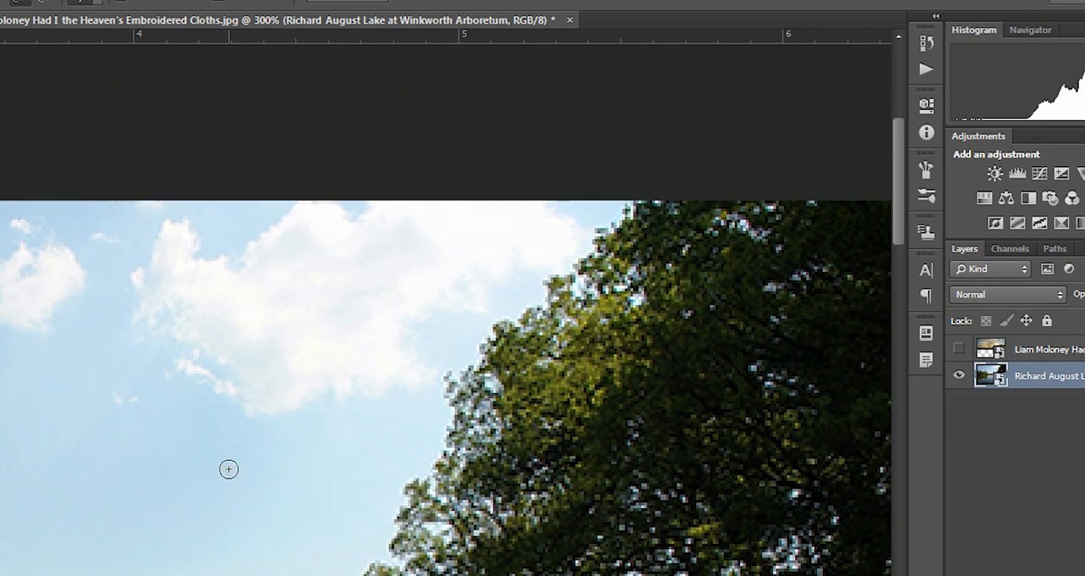
{"action": "key", "text": "ctrl+minus"}
{"action": "key", "text": "ctrl+minus"}
Step: Try to delete the selected sky from the lake photo's smart object layer
{"action": "key", "text": "Delete"}
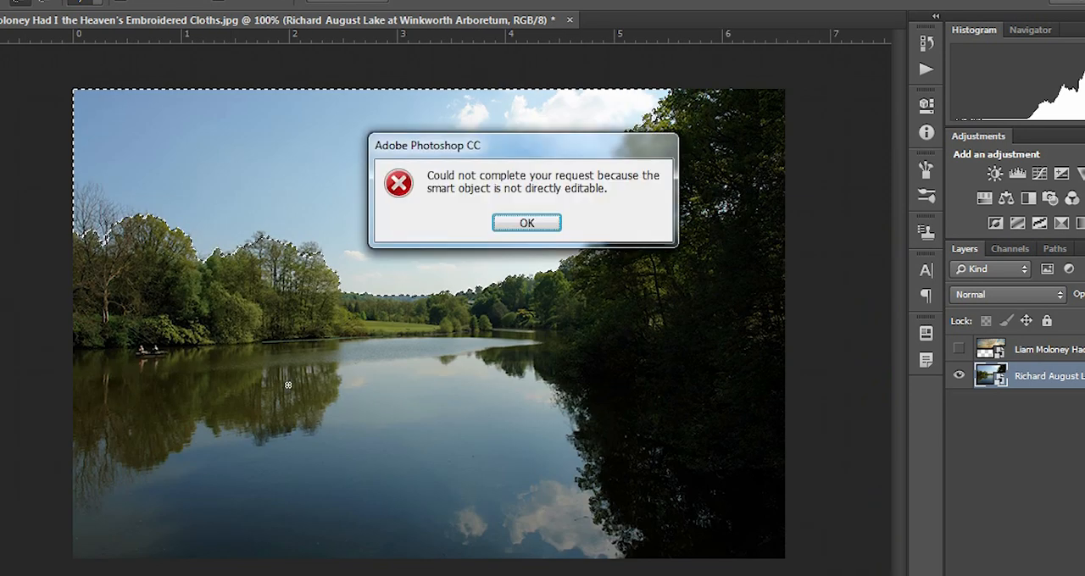
{"action": "left_click", "coordinate": [542, 222]}
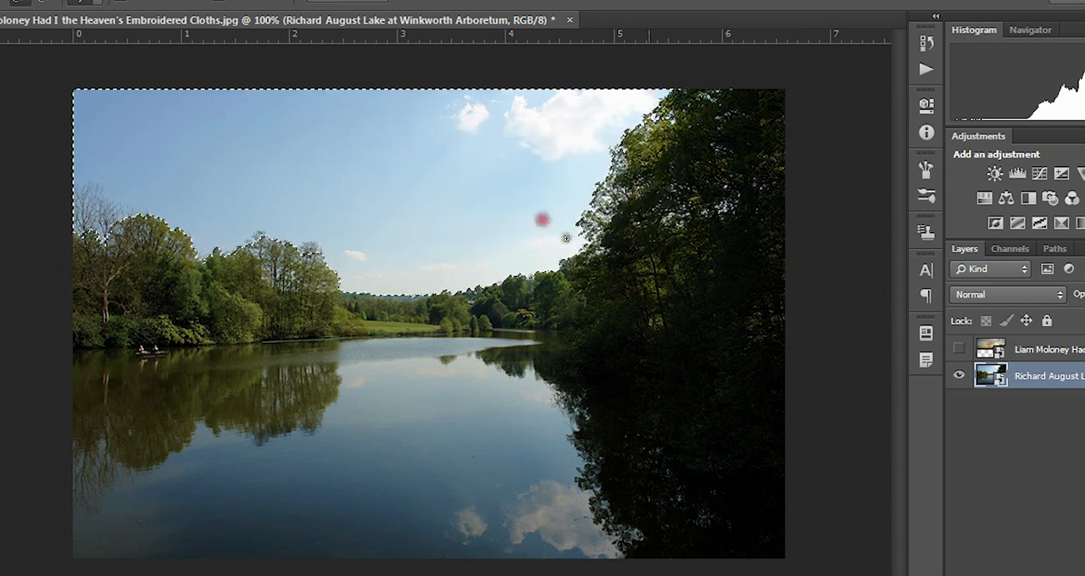
{"action": "key", "text": "Delete"}
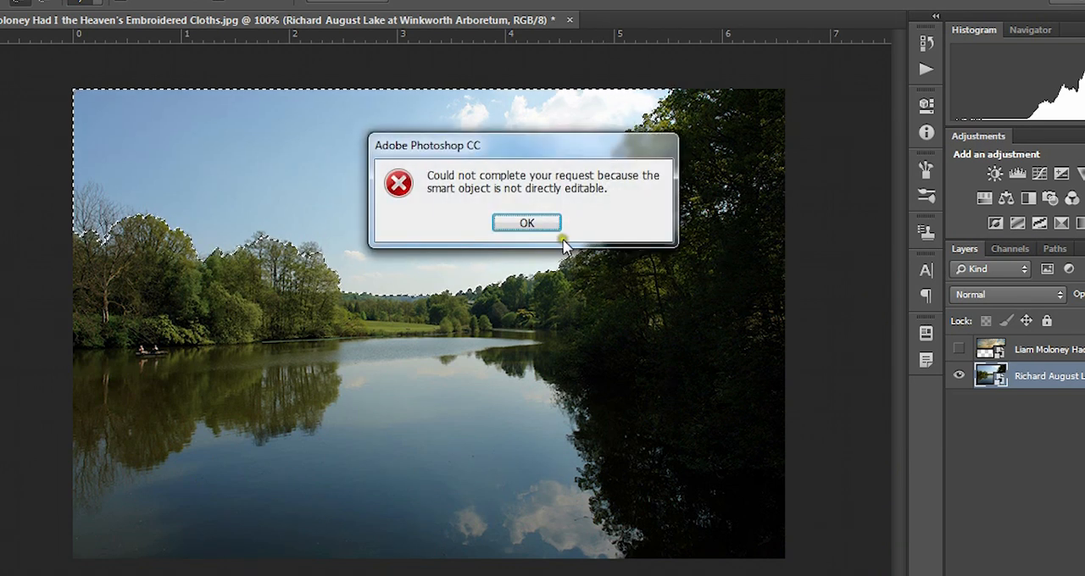
{"action": "left_click", "coordinate": [536, 228]}
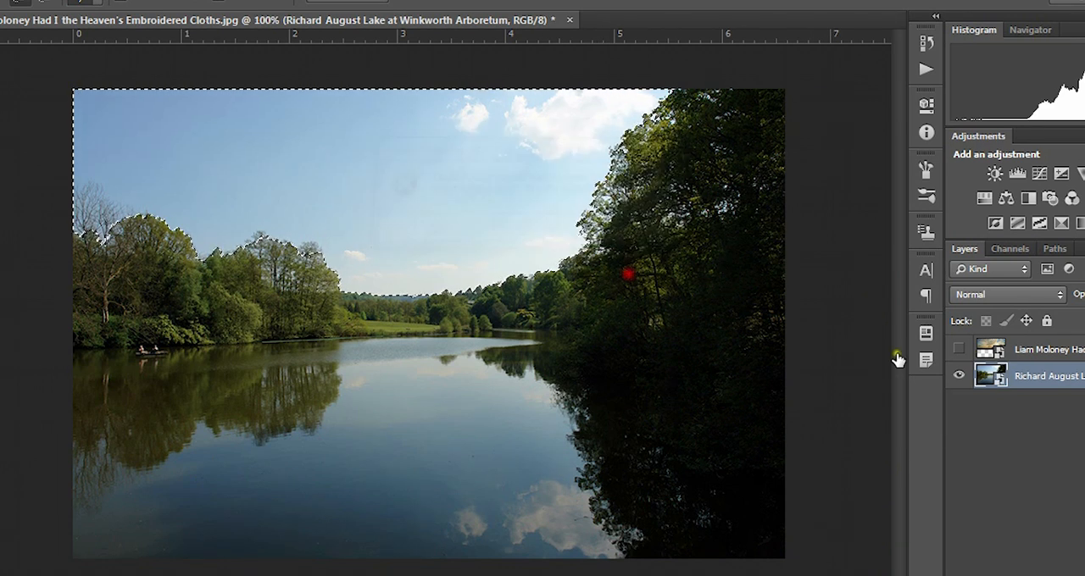
Step: Rasterize the lake photo layer while keeping the sky selection active
{"action": "right_click", "coordinate": [992, 382]}
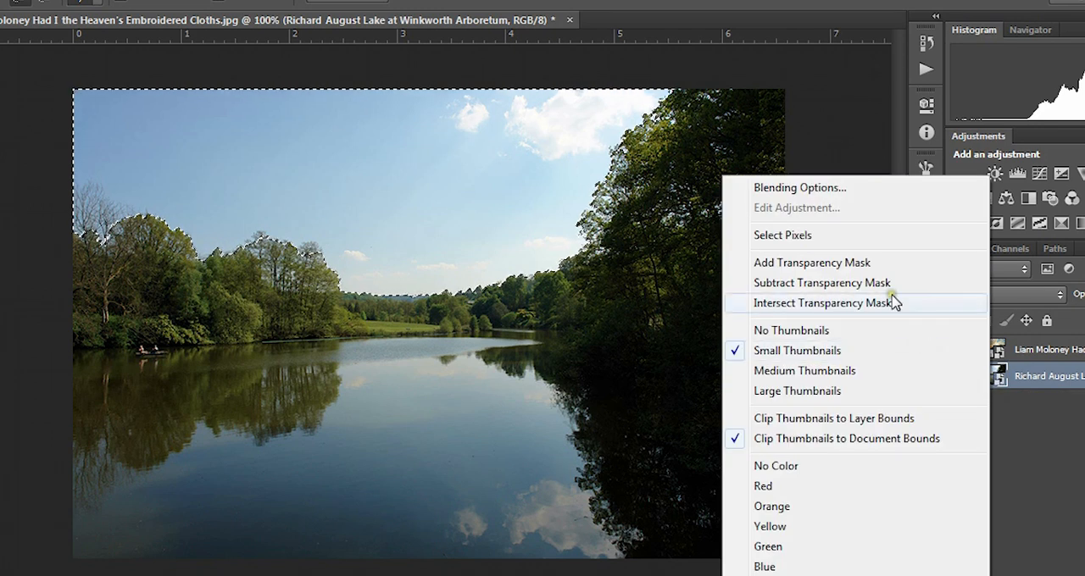
{"action": "left_click", "coordinate": [1058, 448]}
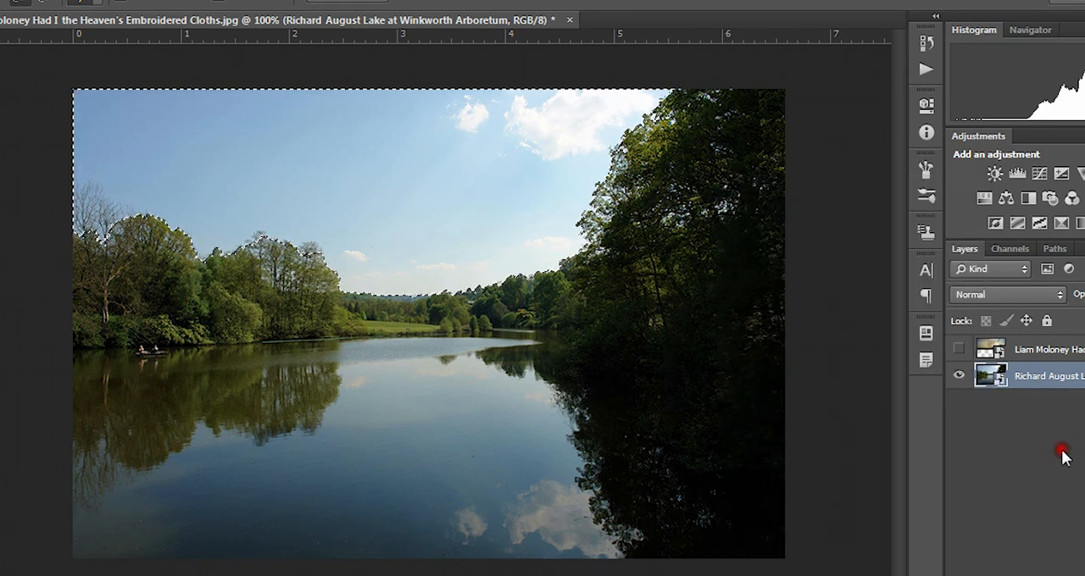
{"action": "left_click", "coordinate": [996, 382]}
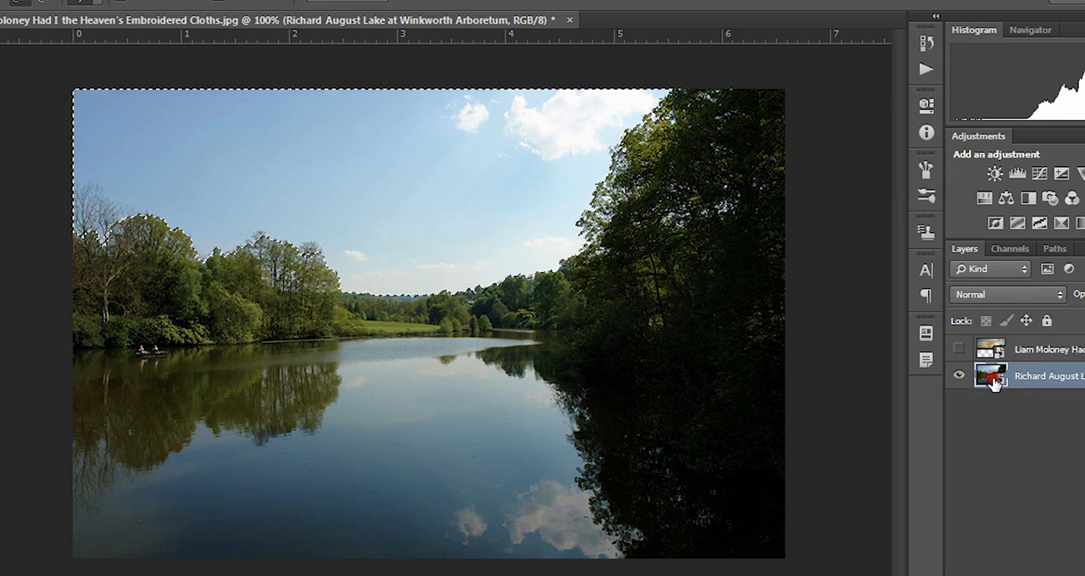
{"action": "right_click", "coordinate": [993, 383]}
{"action": "left_click", "coordinate": [987, 384]}
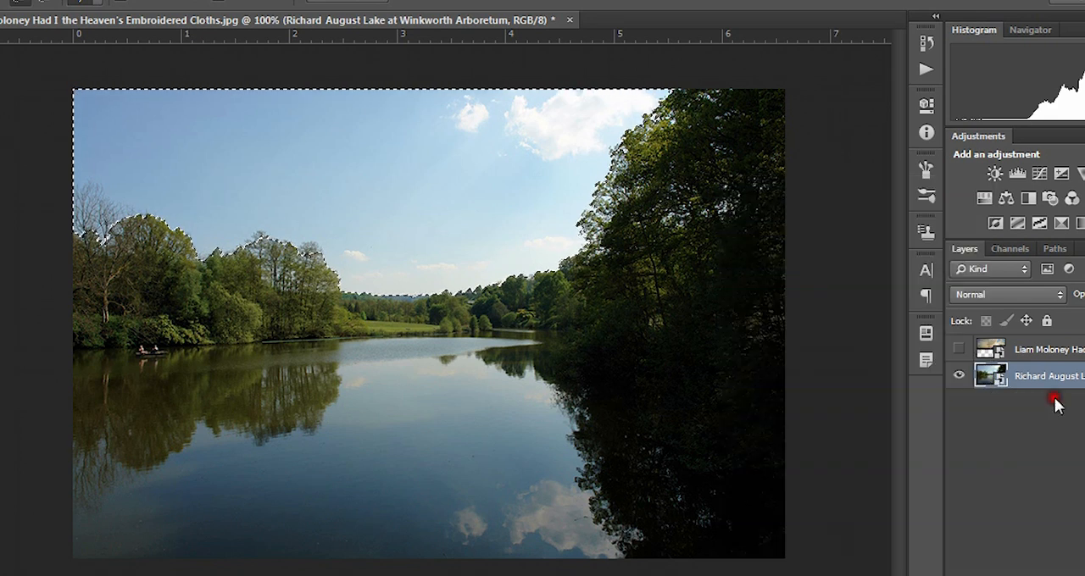
{"action": "right_click", "coordinate": [1054, 386]}
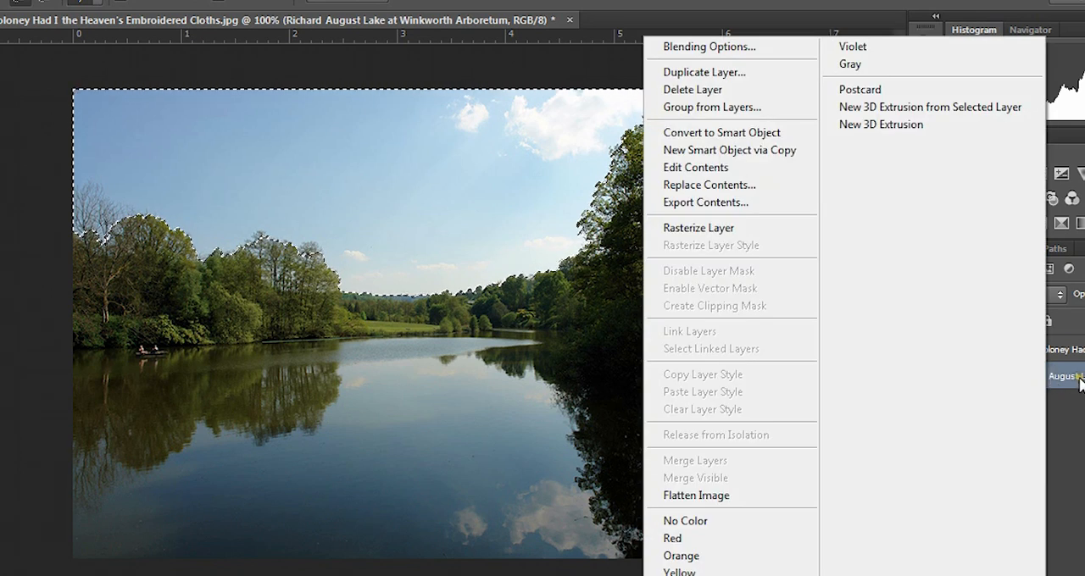
{"action": "left_click", "coordinate": [775, 233]}
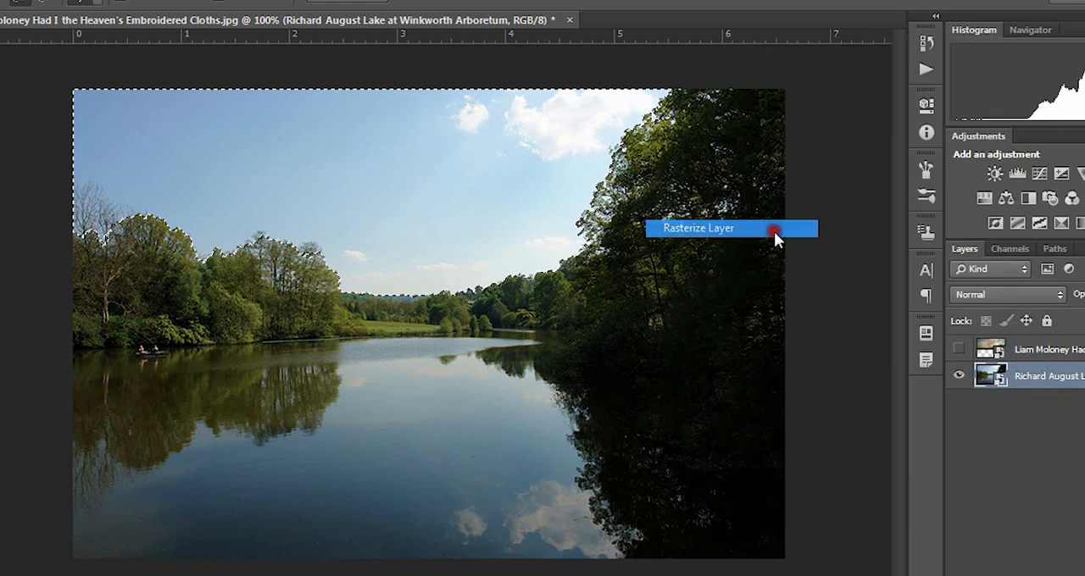
Step: Delete the selected sky from the rasterized lake layer and undo the deletion
{"action": "key", "text": "Delete"}
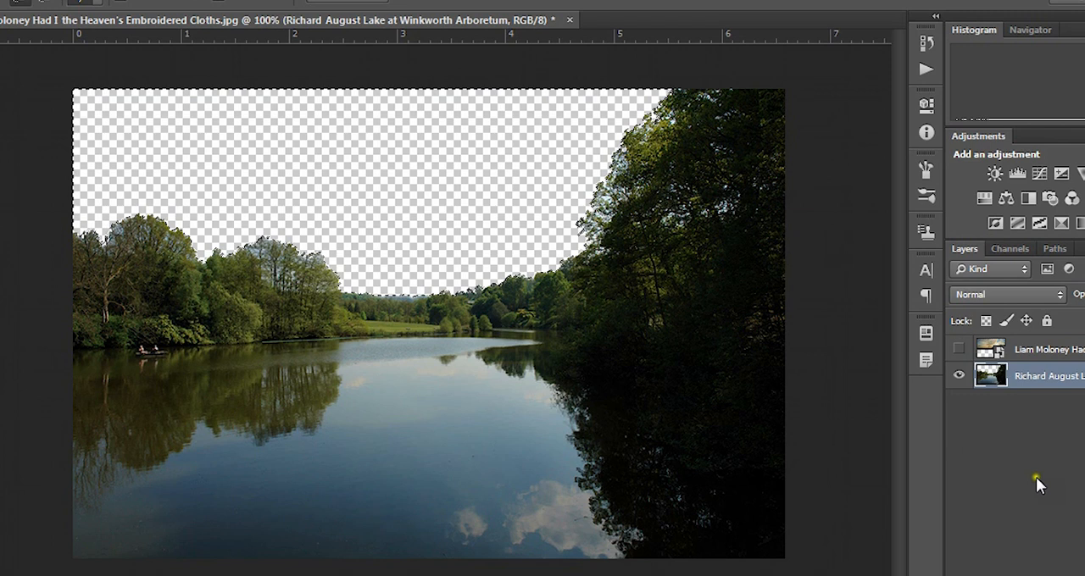
{"action": "key", "text": "ctrl+z"}
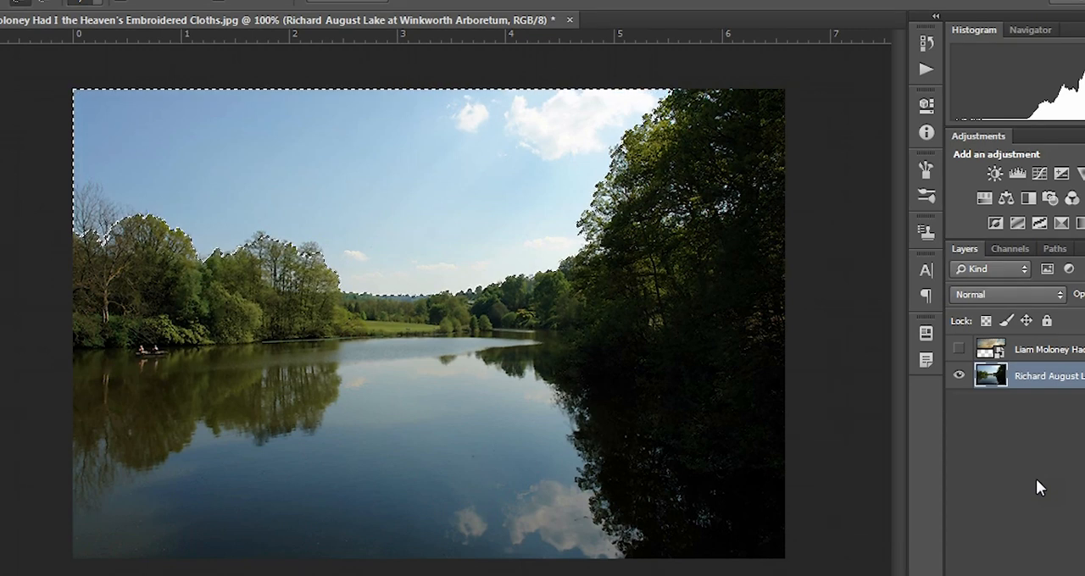
Step: Add a layer mask to the lake photo layer that hides the selected sky
{"action": "left_click", "coordinate": [1036, 479]}
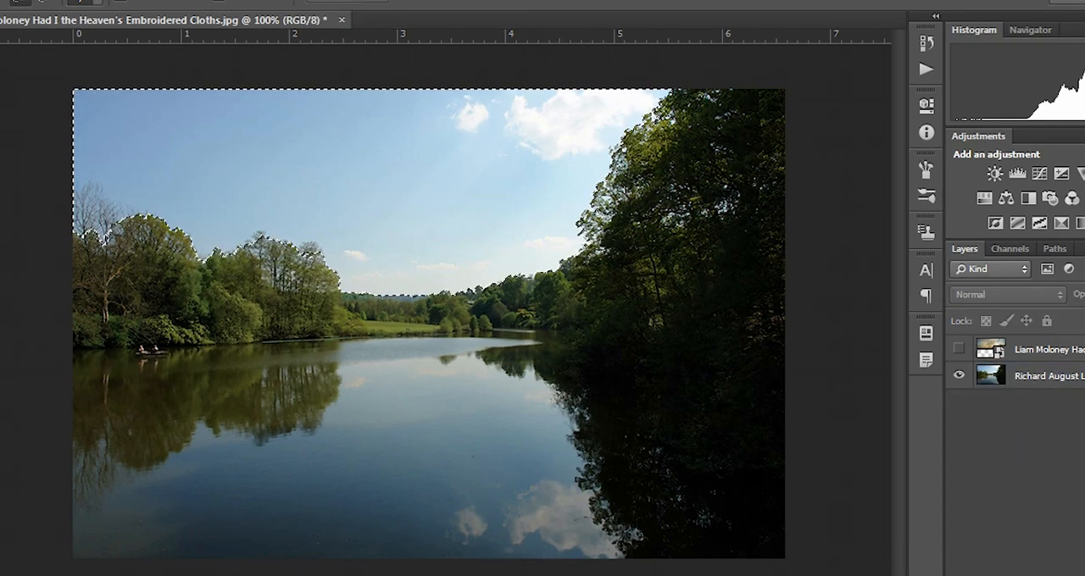
{"action": "left_click", "coordinate": [78, 1]}
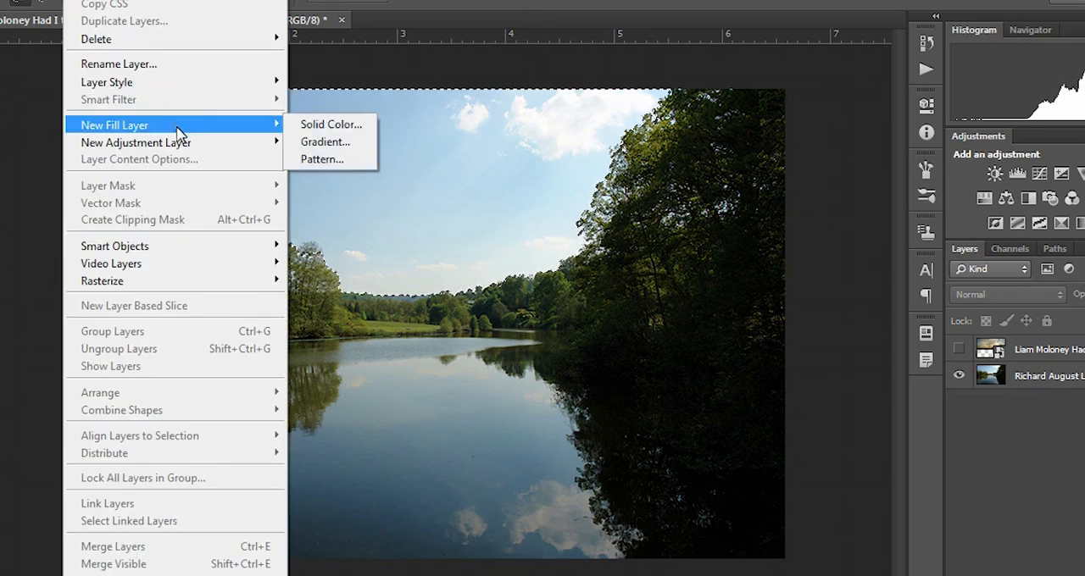
{"action": "left_click", "coordinate": [1059, 383]}
{"action": "left_click", "coordinate": [1064, 379]}
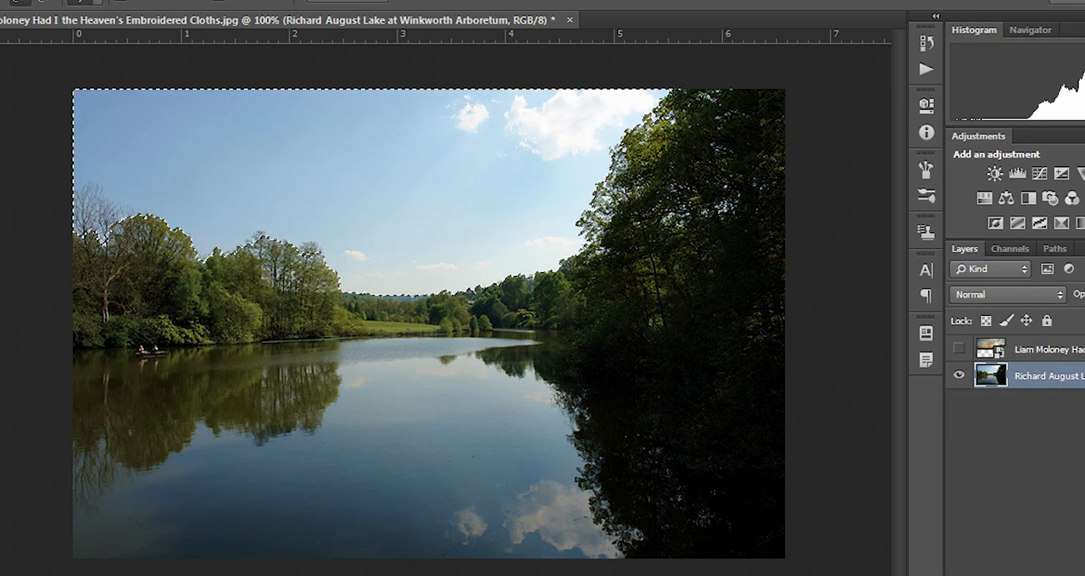
{"action": "left_click", "coordinate": [78, 1]}
{"action": "mouse_move", "coordinate": [155, 208]}
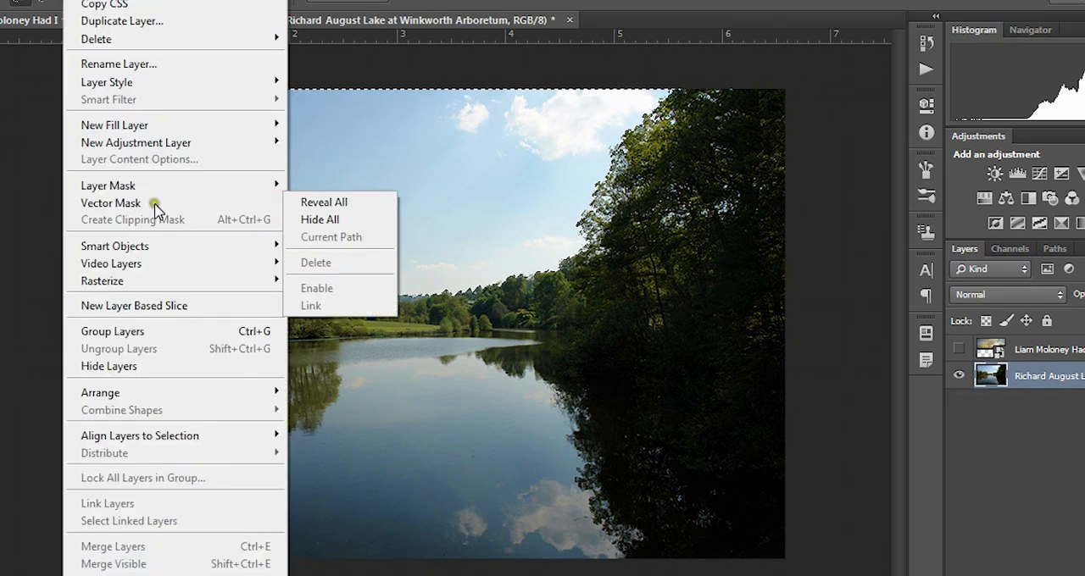
{"action": "mouse_move", "coordinate": [160, 186]}
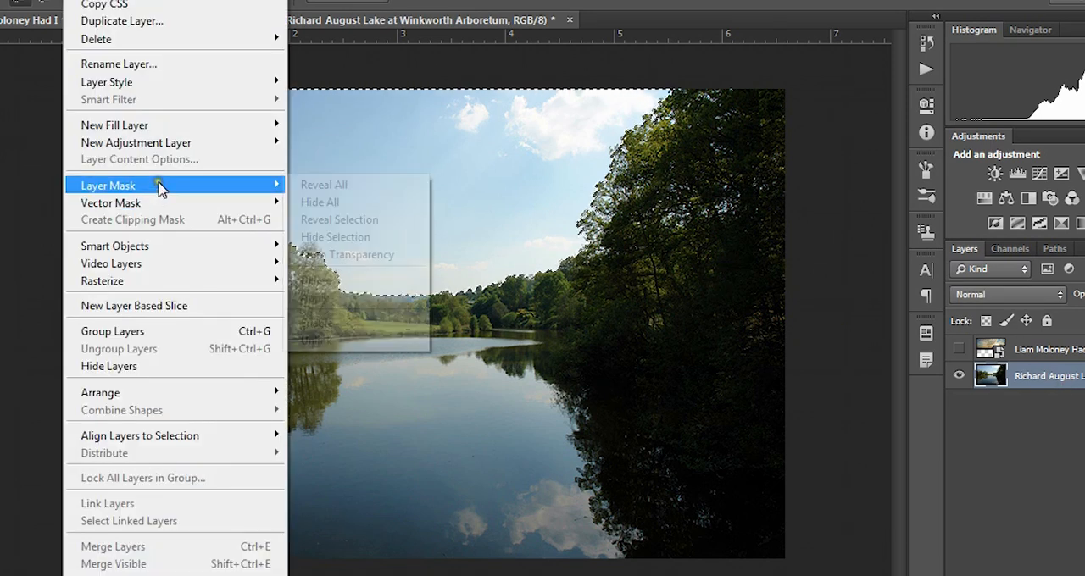
{"action": "left_click", "coordinate": [359, 240]}
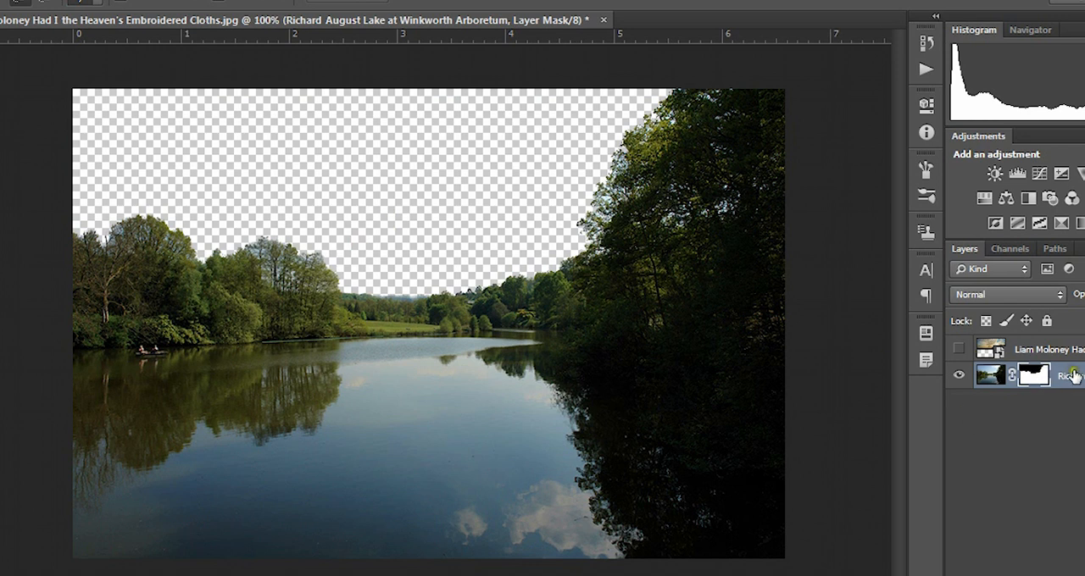
Step: Show the cloud layer beneath the masked lake layer and shift it slightly left to cover the empty strip along the picture's left edge
{"action": "left_click", "coordinate": [956, 350]}
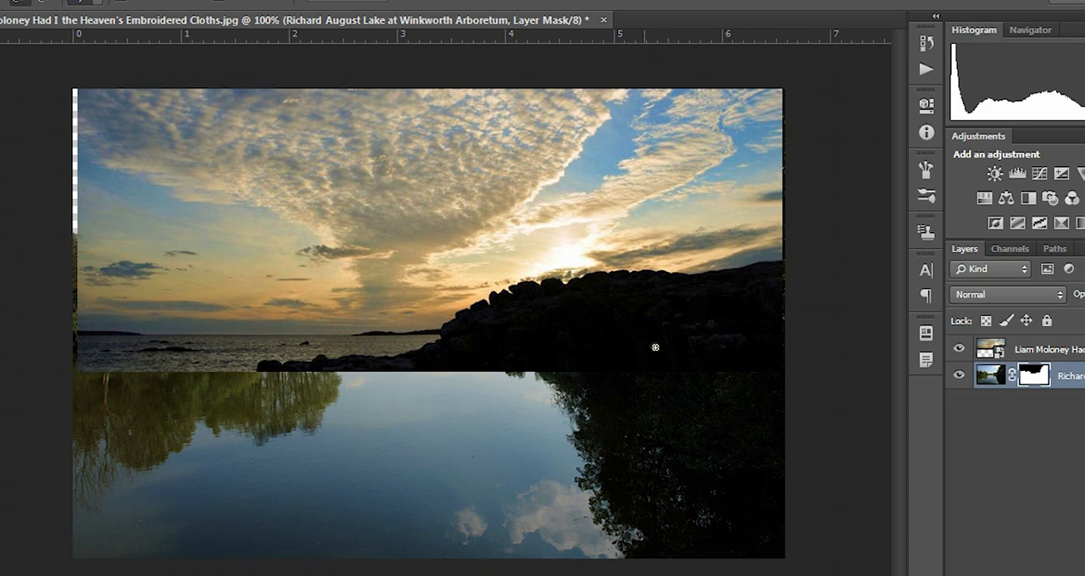
{"action": "left_click", "coordinate": [1080, 348]}
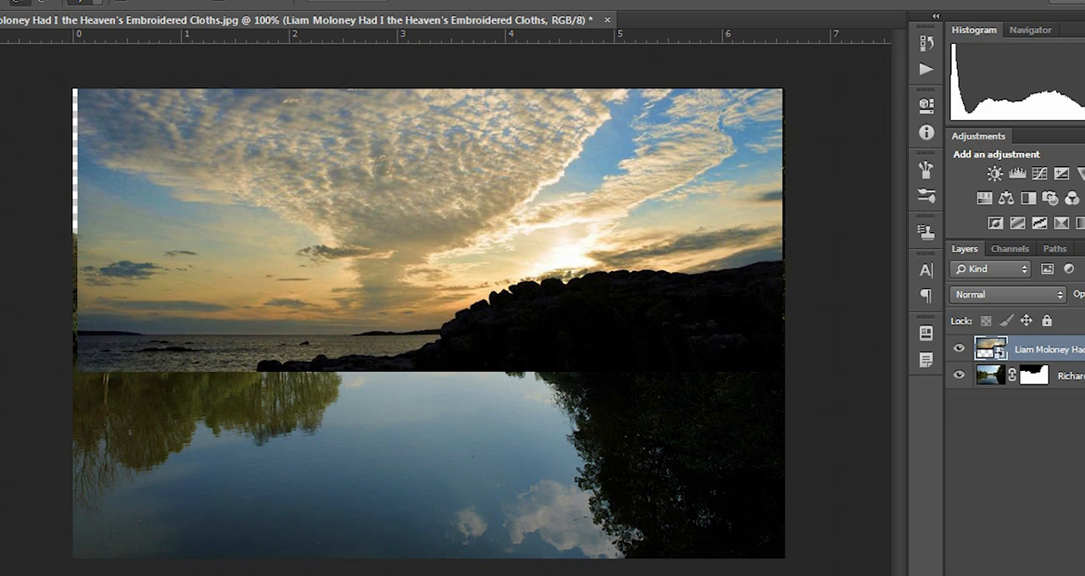
{"action": "left_click_drag", "start_coordinate": [1049, 349], "coordinate": [1049, 393]}
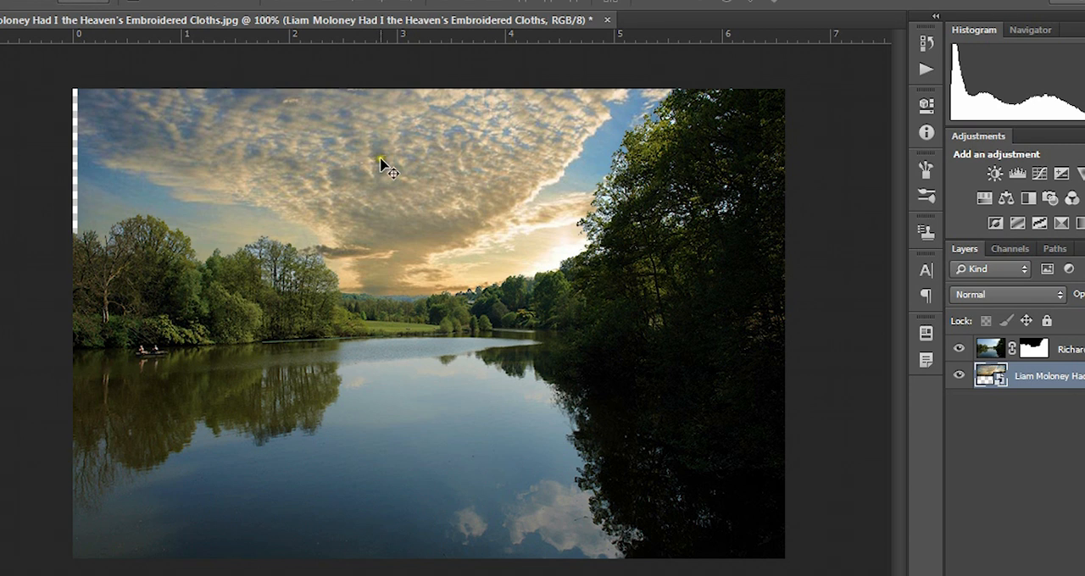
{"action": "left_click_drag", "start_coordinate": [334, 189], "coordinate": [314, 188]}
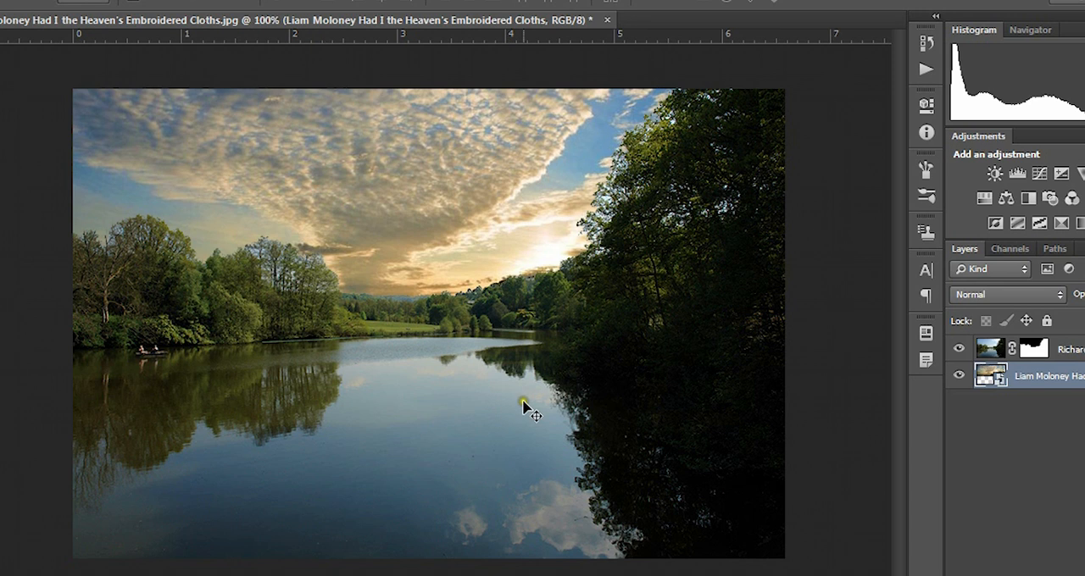
{"action": "left_click", "coordinate": [1071, 482]}
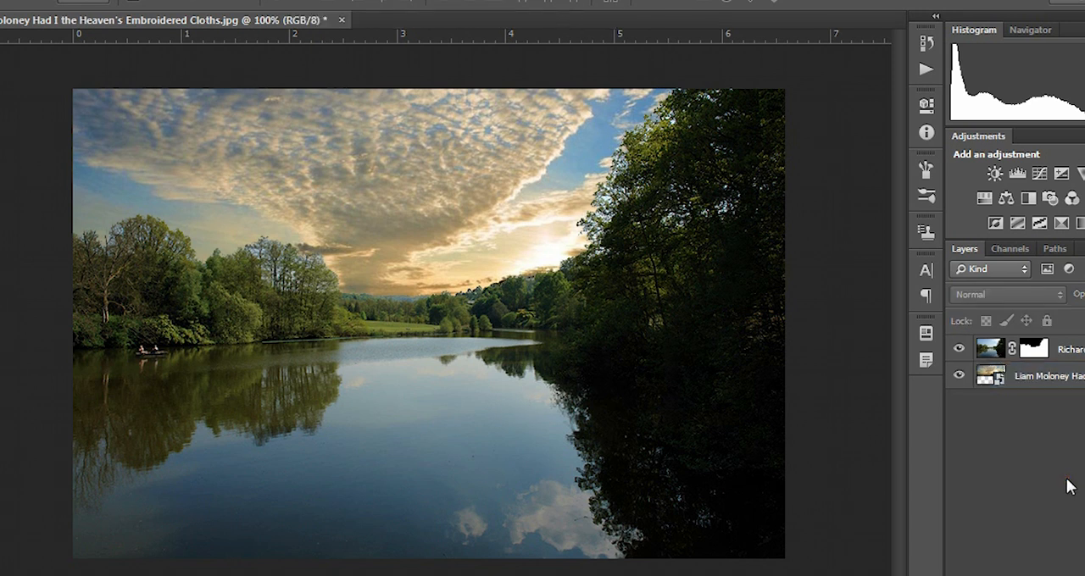
Step: Examine the masked tree edges against the new sky on both shores at 200% zoom
{"action": "key", "text": "ctrl+plus"}
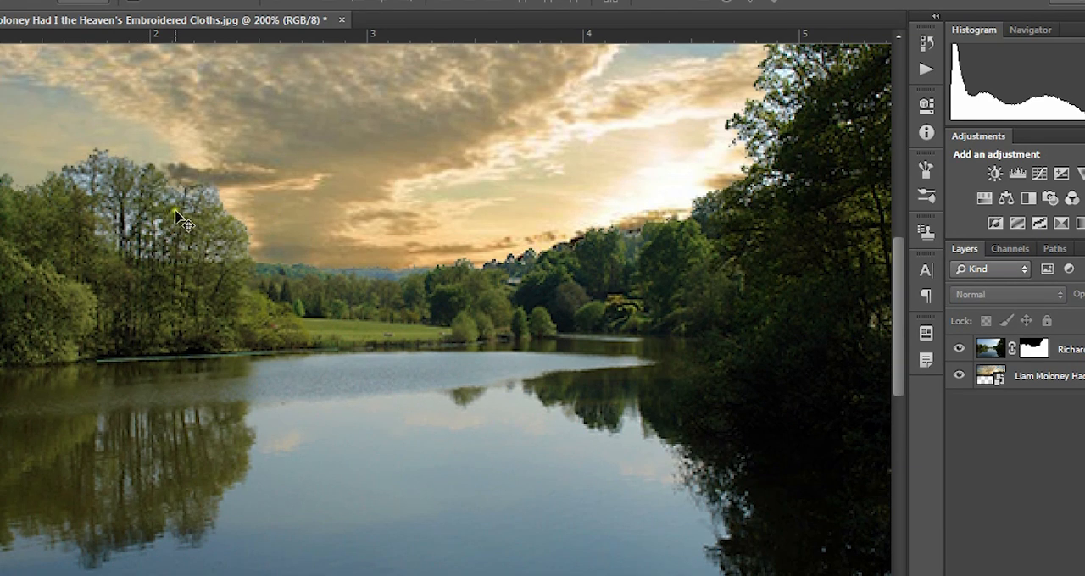
{"action": "left_click_drag", "start_coordinate": [141, 241], "coordinate": [526, 438]}
{"action": "left_click_drag", "start_coordinate": [731, 358], "coordinate": [281, 342]}
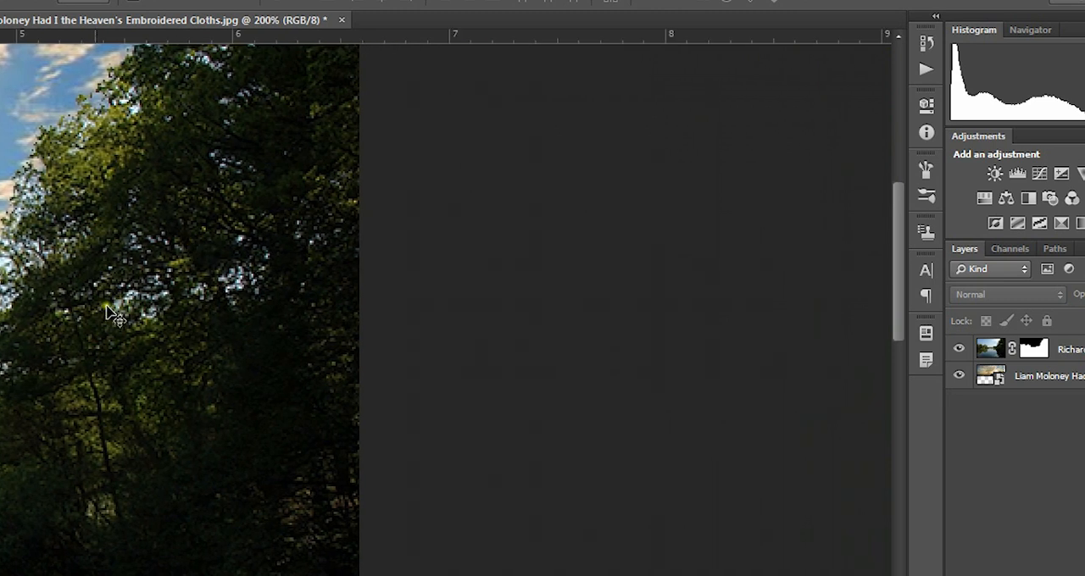
Step: Open the Refine Mask settings for the lake photo layer's mask
{"action": "left_click_drag", "start_coordinate": [116, 307], "coordinate": [304, 240]}
{"action": "left_click_drag", "start_coordinate": [193, 298], "coordinate": [478, 399]}
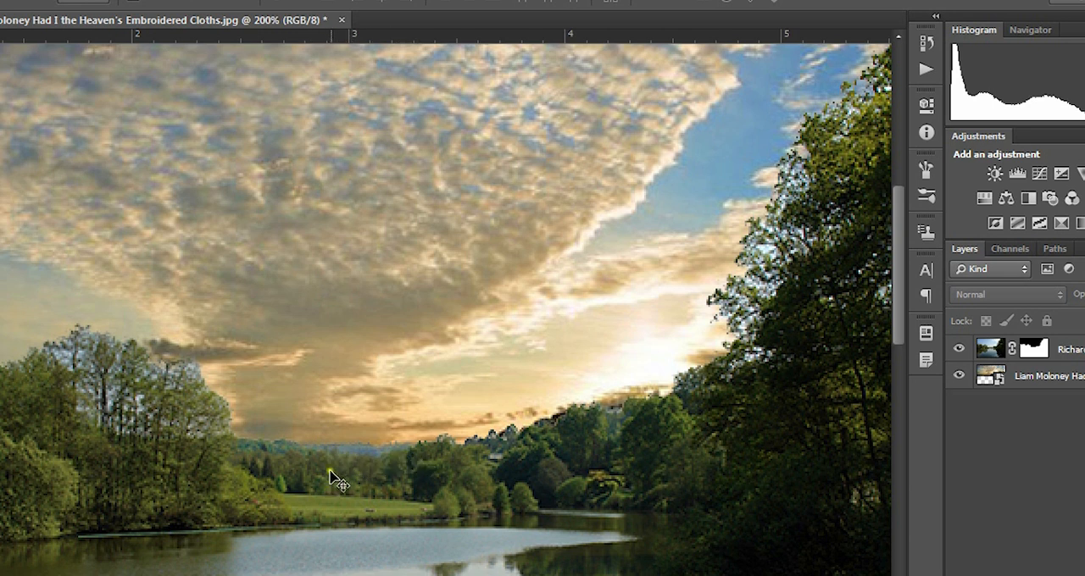
{"action": "key", "text": "ctrl+minus"}
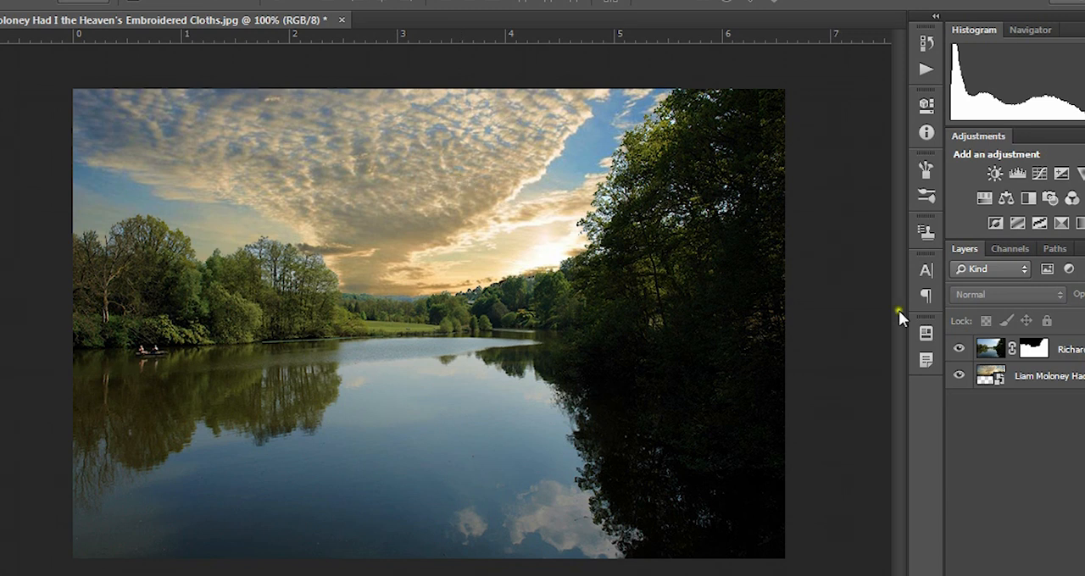
{"action": "left_click", "coordinate": [1059, 347]}
{"action": "left_click", "coordinate": [1032, 353]}
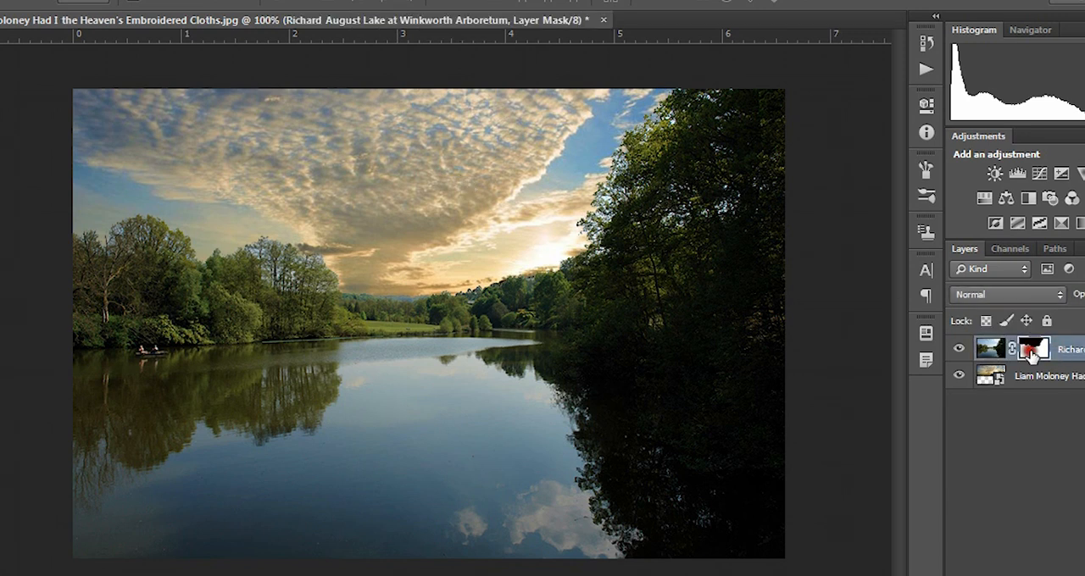
{"action": "right_click", "coordinate": [1032, 352]}
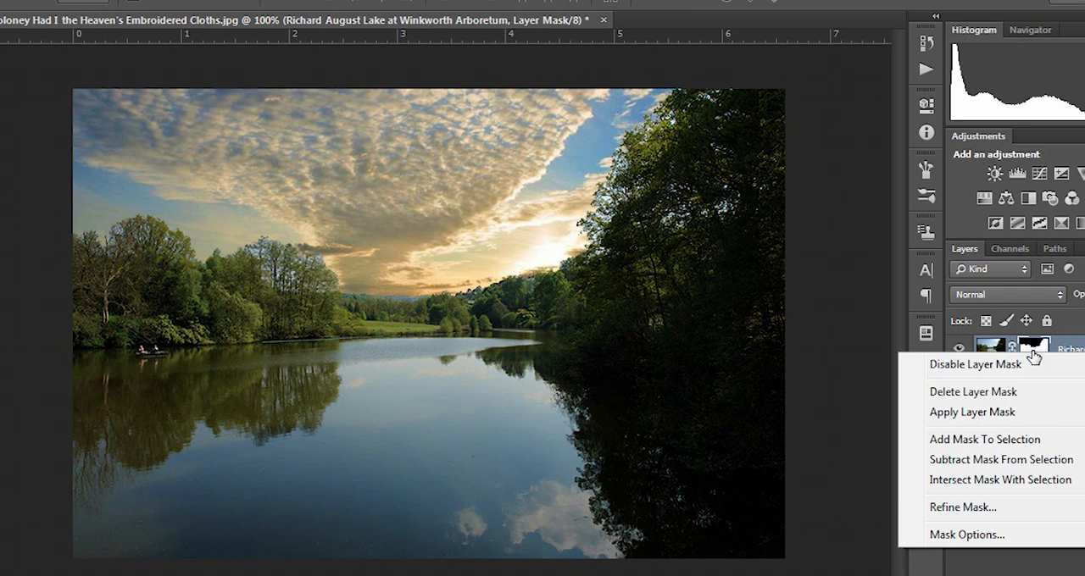
{"action": "left_click", "coordinate": [994, 507]}
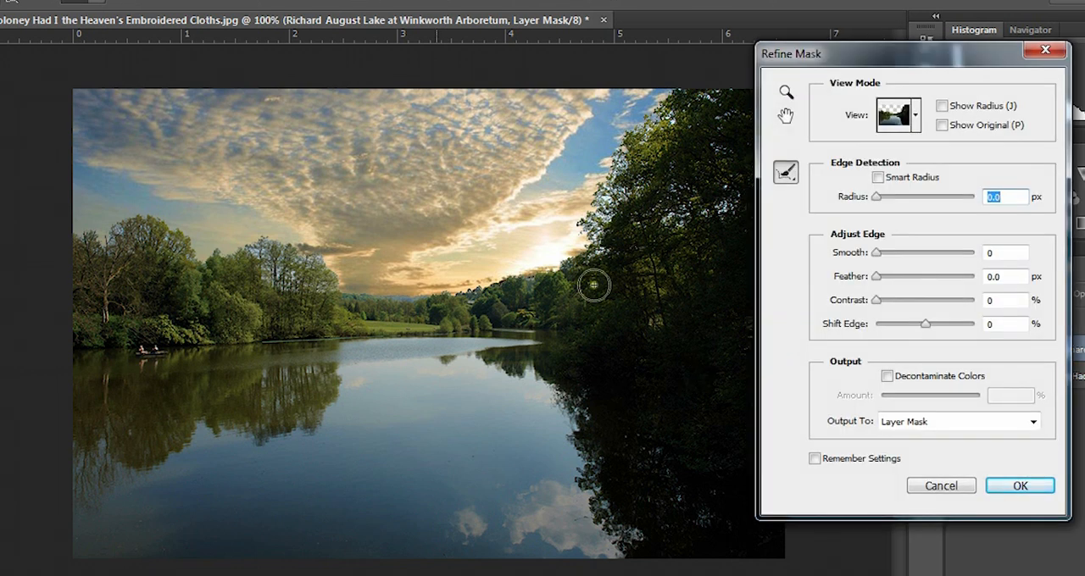
Step: Brush the mask refinement over the bare treetop branches at the far-left edge of the lake photo
{"action": "scroll", "coordinate": [230, 246], "scroll_direction": "up", "scroll_amount": 2}
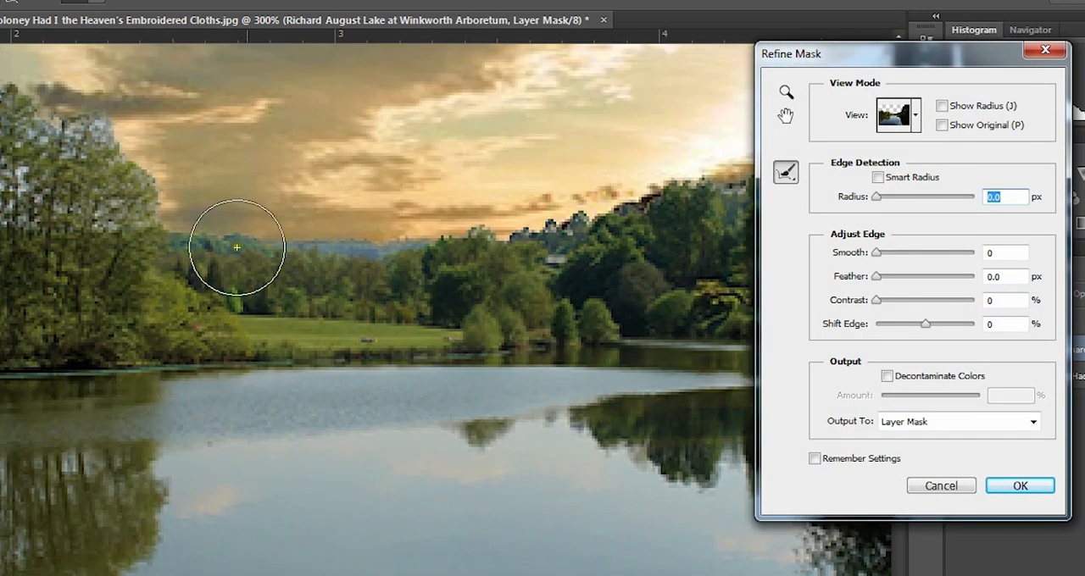
{"action": "left_click_drag", "start_coordinate": [145, 189], "coordinate": [516, 375]}
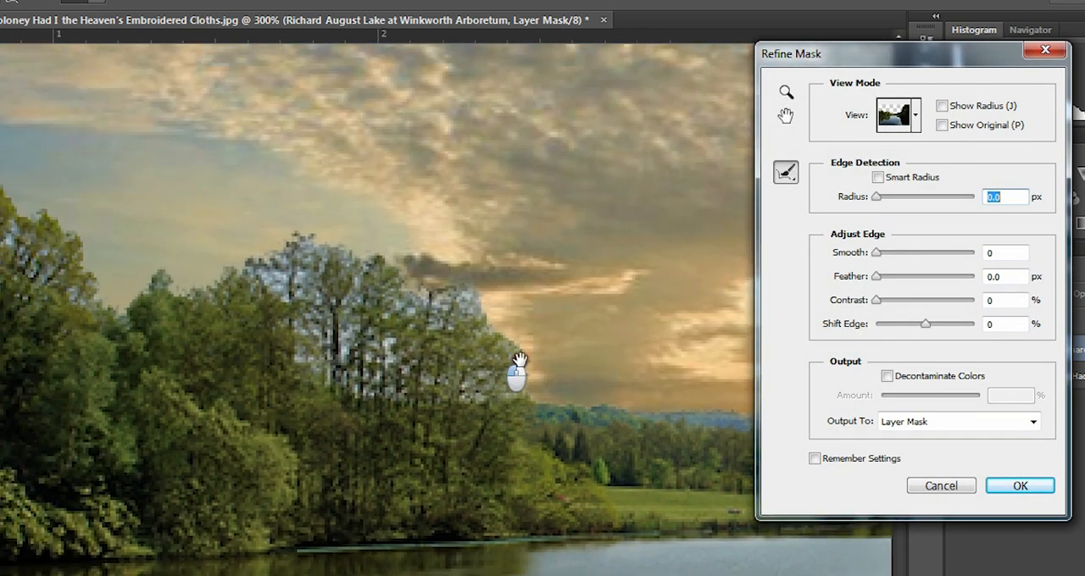
{"action": "mouse_move", "coordinate": [97, 292]}
{"action": "left_mouse_down"}
{"action": "mouse_move", "coordinate": [378, 368]}
{"action": "mouse_move", "coordinate": [471, 407]}
{"action": "left_mouse_up"}
{"action": "mouse_move", "coordinate": [286, 351]}
{"action": "left_mouse_down"}
{"action": "mouse_move", "coordinate": [192, 291]}
{"action": "mouse_move", "coordinate": [289, 311]}
{"action": "mouse_move", "coordinate": [172, 218]}
{"action": "mouse_move", "coordinate": [164, 283]}
{"action": "mouse_move", "coordinate": [297, 415]}
{"action": "left_mouse_up"}
{"action": "mouse_move", "coordinate": [286, 285]}
{"action": "left_mouse_down"}
{"action": "mouse_move", "coordinate": [164, 242]}
{"action": "mouse_move", "coordinate": [254, 273]}
{"action": "mouse_move", "coordinate": [203, 357]}
{"action": "mouse_move", "coordinate": [217, 386]}
{"action": "left_mouse_up"}
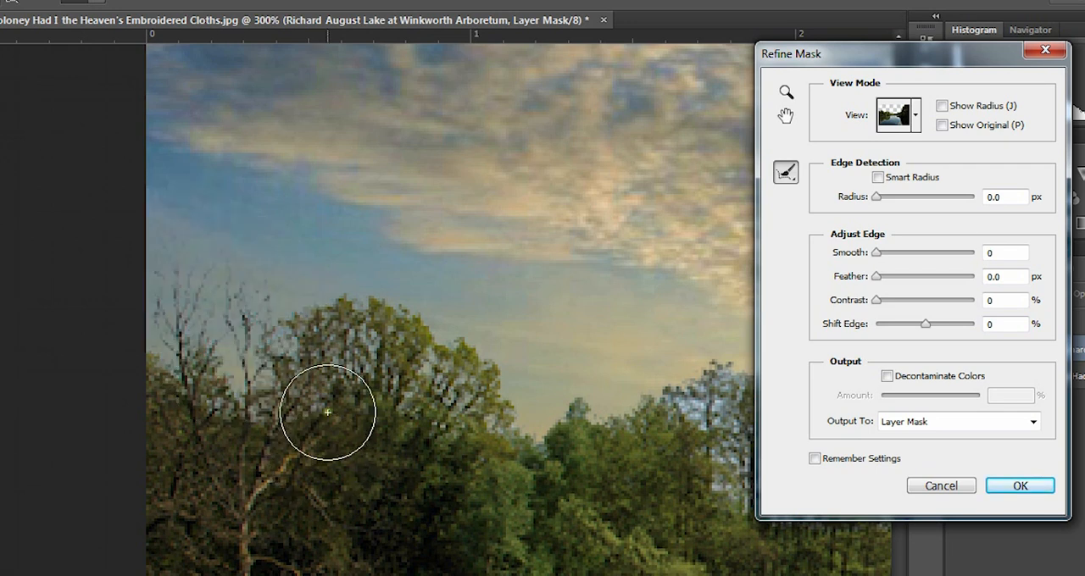
{"action": "mouse_move", "coordinate": [251, 318]}
{"action": "left_mouse_down"}
{"action": "mouse_move", "coordinate": [225, 260]}
{"action": "mouse_move", "coordinate": [215, 284]}
{"action": "left_mouse_up"}
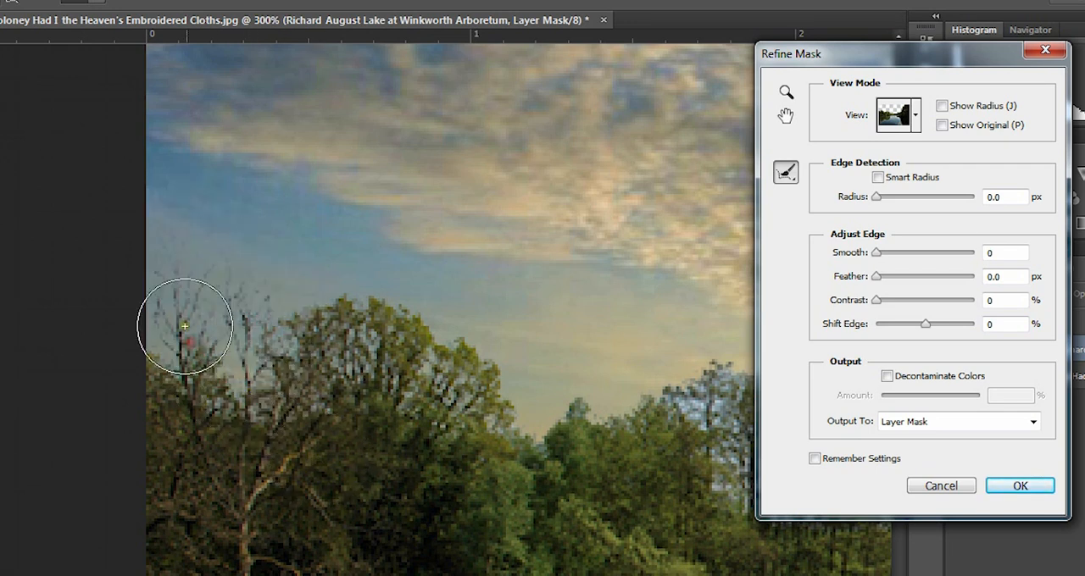
{"action": "mouse_move", "coordinate": [186, 318]}
{"action": "left_mouse_down"}
{"action": "mouse_move", "coordinate": [162, 250]}
{"action": "mouse_move", "coordinate": [171, 264]}
{"action": "left_mouse_up"}
{"action": "left_click_drag", "start_coordinate": [239, 303], "coordinate": [203, 246]}
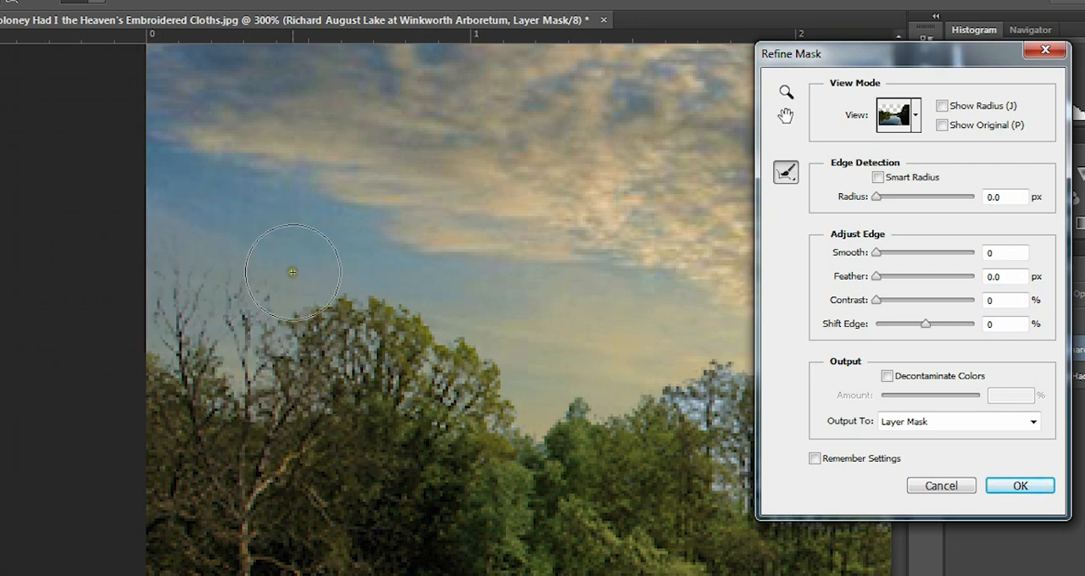
Step: Refine the mask with a smaller brush around the bare twigs and adjoining leafy crown, and apply the refinement
{"action": "key", "text": "ctrl+plus"}
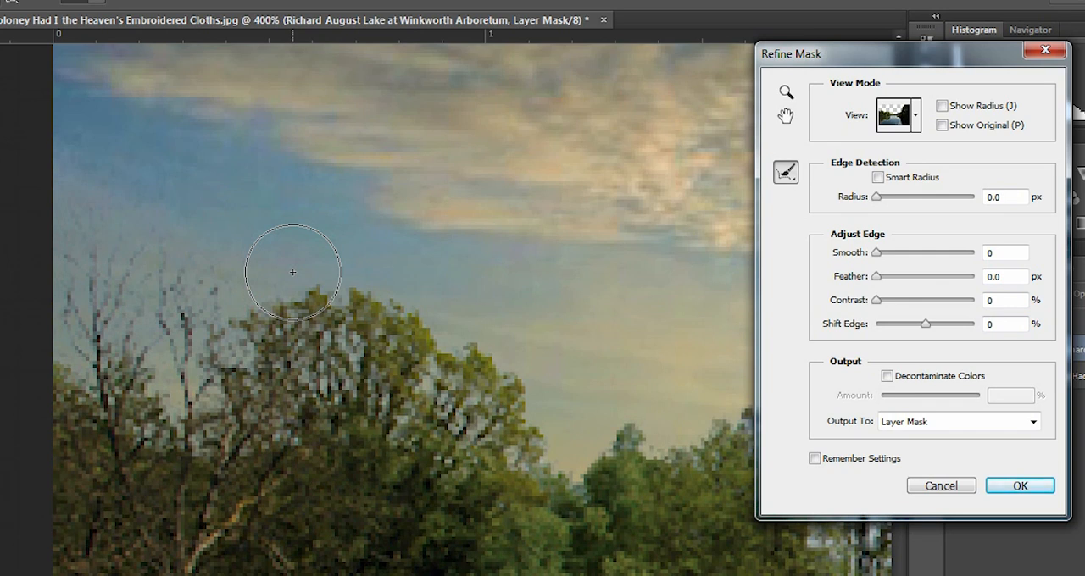
{"action": "mouse_move", "coordinate": [208, 318]}
{"action": "left_mouse_down"}
{"action": "mouse_move", "coordinate": [127, 247]}
{"action": "mouse_move", "coordinate": [177, 238]}
{"action": "mouse_move", "coordinate": [203, 264]}
{"action": "mouse_move", "coordinate": [188, 252]}
{"action": "mouse_move", "coordinate": [185, 216]}
{"action": "mouse_move", "coordinate": [183, 332]}
{"action": "mouse_move", "coordinate": [192, 345]}
{"action": "mouse_move", "coordinate": [177, 259]}
{"action": "mouse_move", "coordinate": [127, 204]}
{"action": "mouse_move", "coordinate": [215, 274]}
{"action": "mouse_move", "coordinate": [153, 178]}
{"action": "left_mouse_up"}
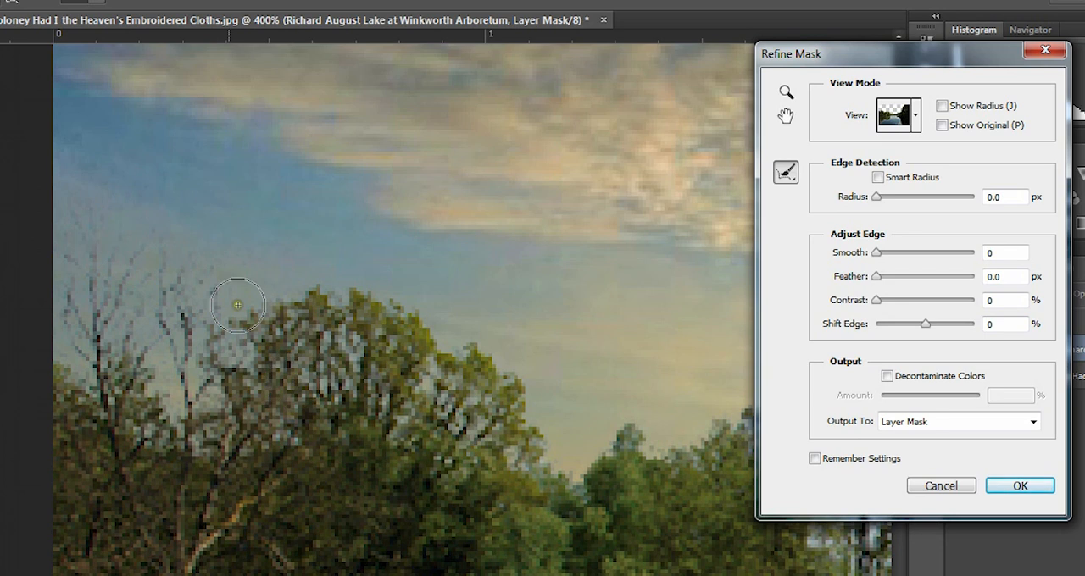
{"action": "mouse_move", "coordinate": [157, 365]}
{"action": "left_mouse_down"}
{"action": "mouse_move", "coordinate": [97, 334]}
{"action": "mouse_move", "coordinate": [107, 373]}
{"action": "left_mouse_up"}
{"action": "mouse_move", "coordinate": [241, 360]}
{"action": "left_mouse_down"}
{"action": "mouse_move", "coordinate": [213, 277]}
{"action": "mouse_move", "coordinate": [198, 291]}
{"action": "mouse_move", "coordinate": [113, 218]}
{"action": "mouse_move", "coordinate": [281, 285]}
{"action": "left_mouse_up"}
{"action": "left_click", "coordinate": [1033, 492]}
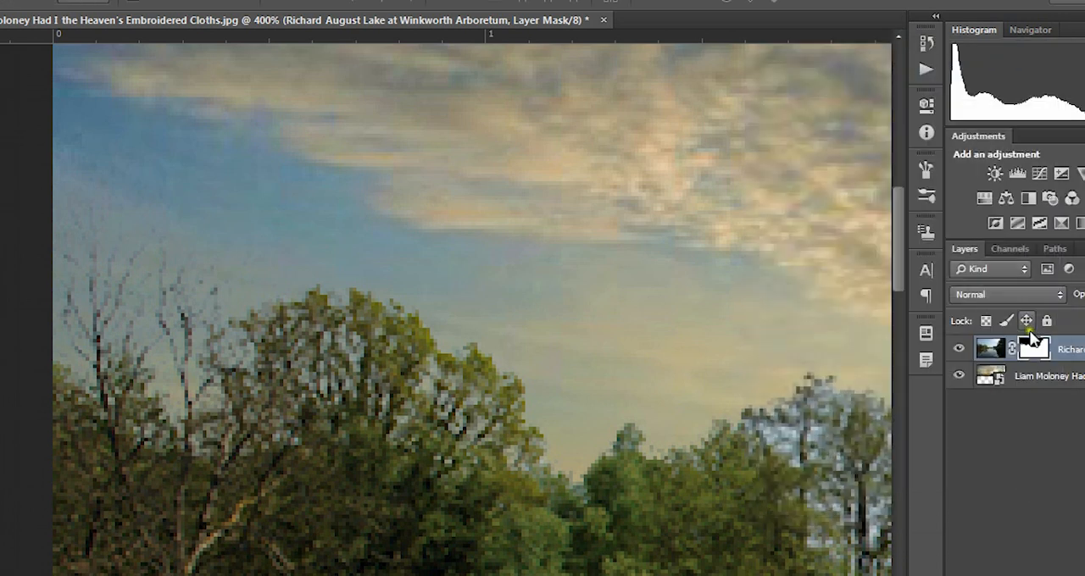
Step: Run Refine Mask again over the thin upper twigs of the bare trees and close it
{"action": "right_click", "coordinate": [1032, 339]}
{"action": "left_click", "coordinate": [960, 496]}
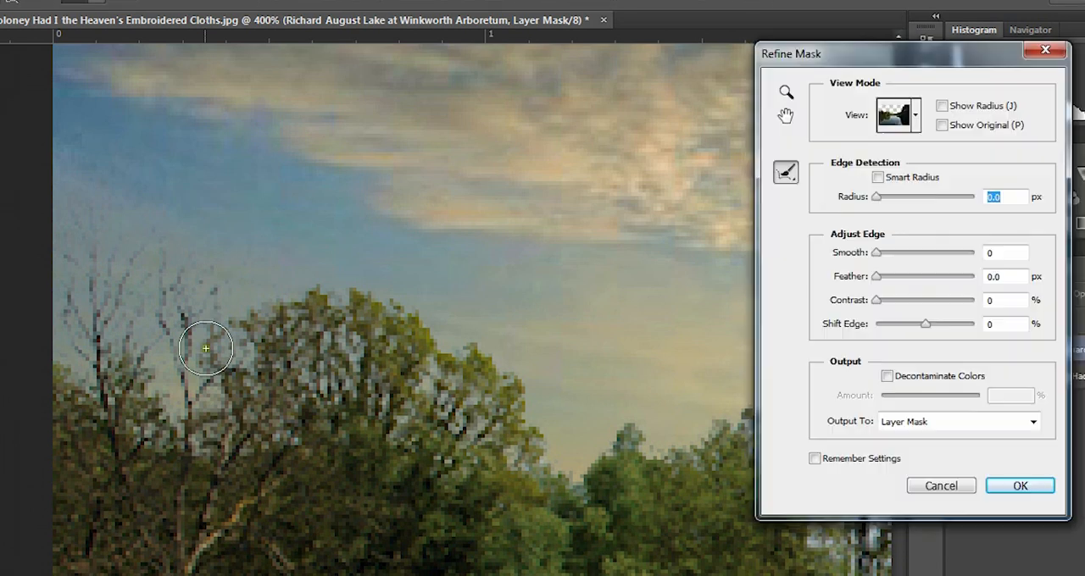
{"action": "left_click_drag", "start_coordinate": [191, 353], "coordinate": [163, 242]}
{"action": "mouse_move", "coordinate": [229, 342]}
{"action": "left_mouse_down"}
{"action": "mouse_move", "coordinate": [159, 225]}
{"action": "mouse_move", "coordinate": [189, 269]}
{"action": "mouse_move", "coordinate": [84, 201]}
{"action": "mouse_move", "coordinate": [94, 176]}
{"action": "mouse_move", "coordinate": [304, 289]}
{"action": "mouse_move", "coordinate": [92, 131]}
{"action": "mouse_move", "coordinate": [113, 161]}
{"action": "mouse_move", "coordinate": [334, 307]}
{"action": "mouse_move", "coordinate": [108, 286]}
{"action": "mouse_move", "coordinate": [195, 299]}
{"action": "mouse_move", "coordinate": [228, 371]}
{"action": "mouse_move", "coordinate": [110, 268]}
{"action": "left_mouse_up"}
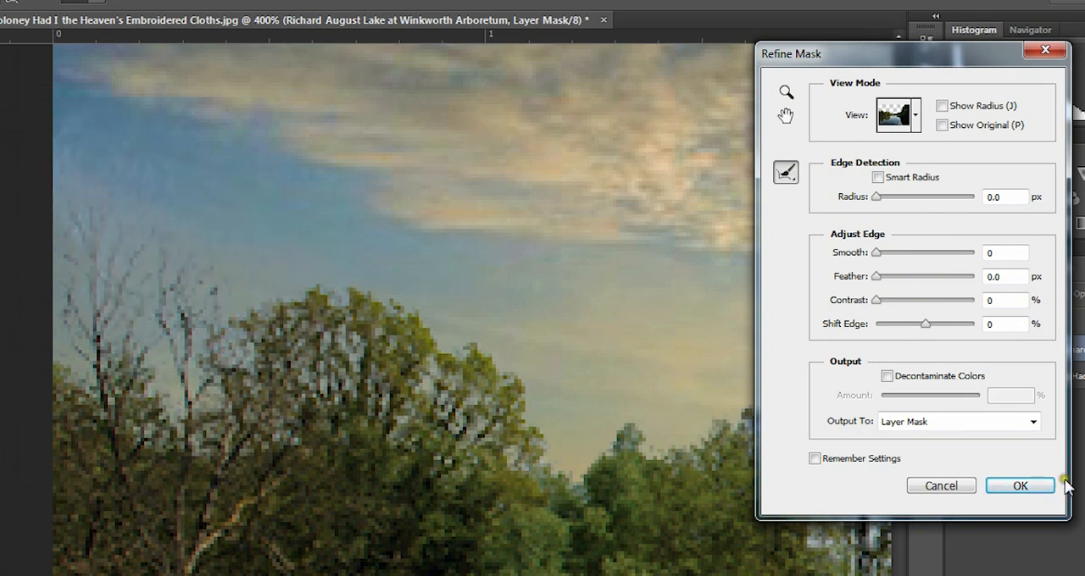
{"action": "left_click", "coordinate": [1017, 485]}
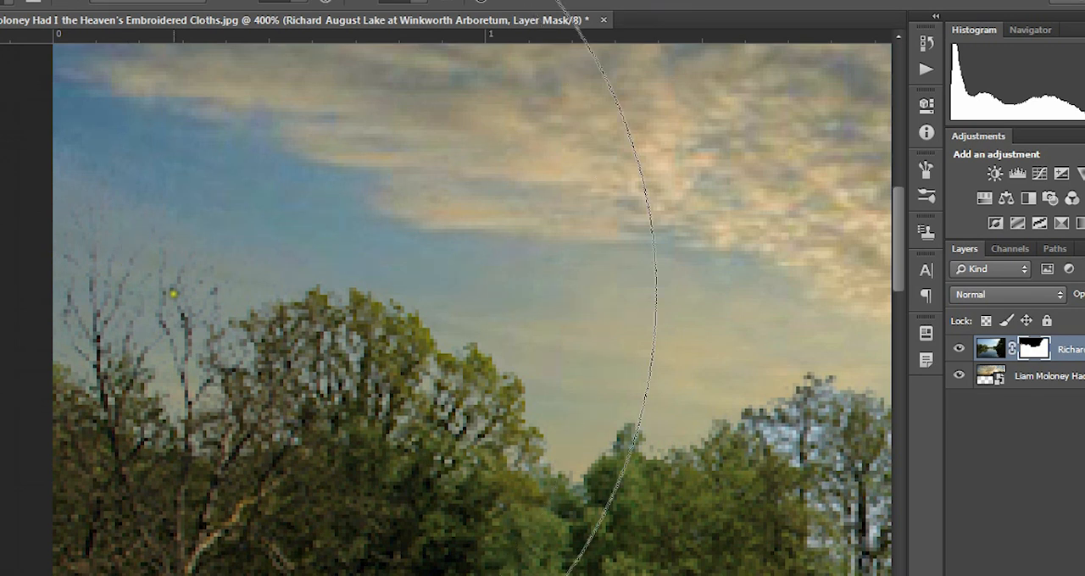
Step: Reduce the brush size and paint on the layer mask to restore the bare trees and their surrounding original sky
{"action": "key", "text": "bracketleft"}
{"action": "key", "text": "bracketleft"}
{"action": "key", "text": "bracketleft"}
{"action": "key", "text": "bracketleft"}
{"action": "key", "text": "bracketleft"}
{"action": "key", "text": "bracketleft"}
{"action": "key", "text": "bracketleft"}
{"action": "key", "text": "bracketleft"}
{"action": "key", "text": "bracketleft"}
{"action": "key", "text": "bracketleft"}
{"action": "key", "text": "bracketleft"}
{"action": "key", "text": "bracketleft"}
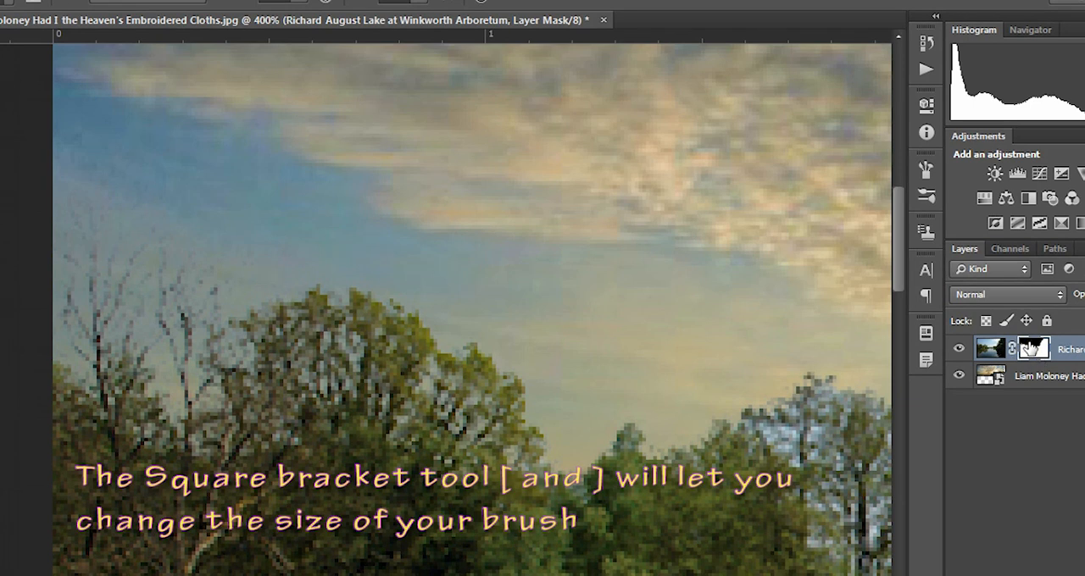
{"action": "mouse_move", "coordinate": [127, 356]}
{"action": "left_mouse_down"}
{"action": "mouse_move", "coordinate": [64, 210]}
{"action": "mouse_move", "coordinate": [127, 208]}
{"action": "mouse_move", "coordinate": [101, 218]}
{"action": "mouse_move", "coordinate": [206, 334]}
{"action": "mouse_move", "coordinate": [233, 292]}
{"action": "mouse_move", "coordinate": [235, 395]}
{"action": "mouse_move", "coordinate": [140, 377]}
{"action": "mouse_move", "coordinate": [39, 334]}
{"action": "mouse_move", "coordinate": [77, 175]}
{"action": "mouse_move", "coordinate": [295, 317]}
{"action": "mouse_move", "coordinate": [412, 364]}
{"action": "mouse_move", "coordinate": [448, 396]}
{"action": "left_mouse_up"}
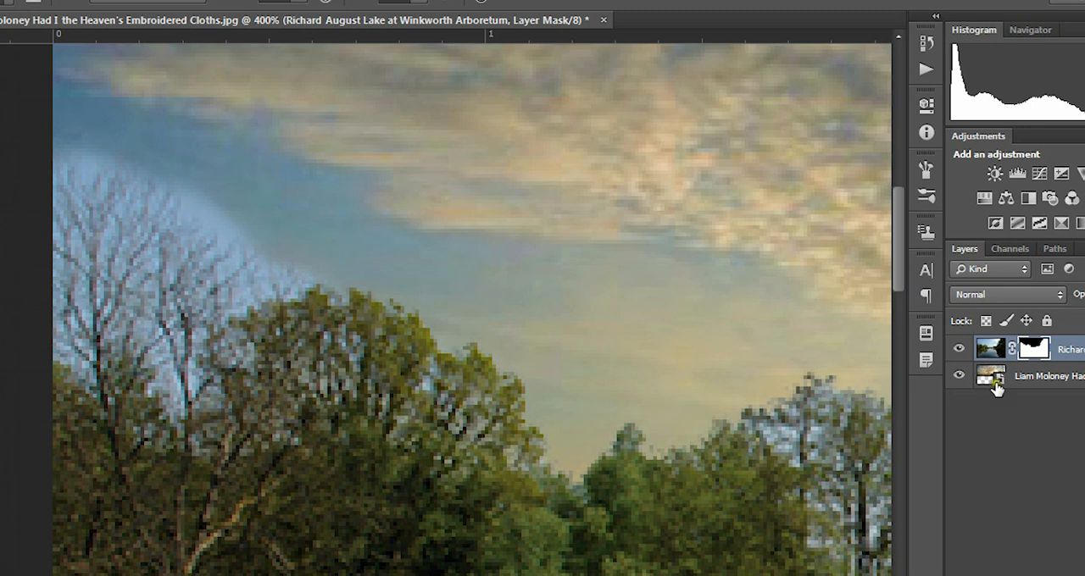
Step: Reopen Refine Mask and brush over the restored bare branches to remove the original blue sky around them
{"action": "right_click", "coordinate": [1031, 347]}
{"action": "left_click", "coordinate": [995, 499]}
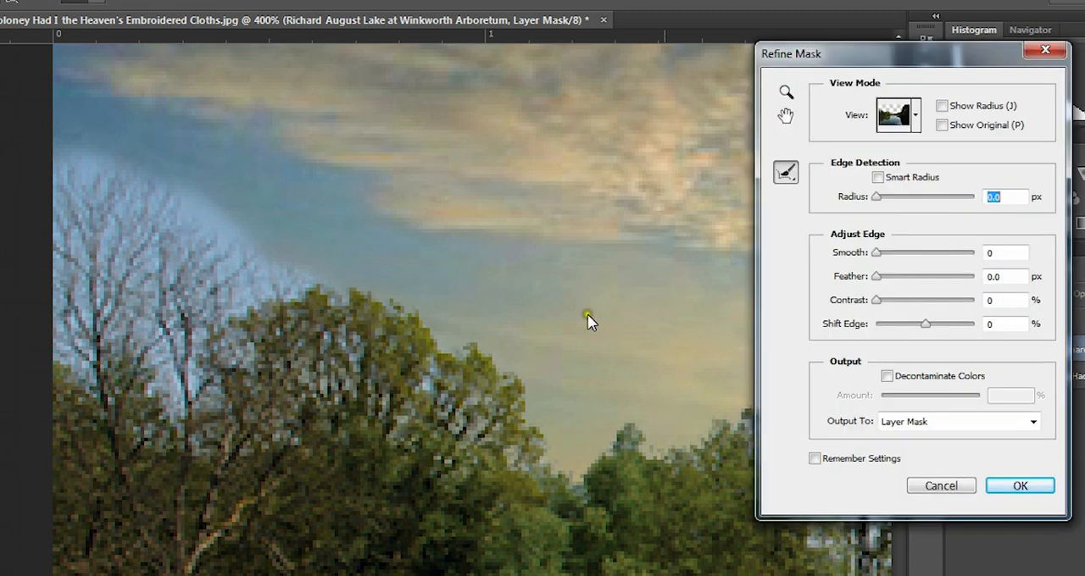
{"action": "mouse_move", "coordinate": [189, 244]}
{"action": "left_mouse_down"}
{"action": "mouse_move", "coordinate": [172, 212]}
{"action": "mouse_move", "coordinate": [80, 175]}
{"action": "mouse_move", "coordinate": [324, 308]}
{"action": "mouse_move", "coordinate": [315, 327]}
{"action": "left_mouse_up"}
{"action": "mouse_move", "coordinate": [229, 289]}
{"action": "left_mouse_down"}
{"action": "mouse_move", "coordinate": [143, 246]}
{"action": "mouse_move", "coordinate": [256, 367]}
{"action": "left_mouse_up"}
{"action": "mouse_move", "coordinate": [196, 333]}
{"action": "left_mouse_down"}
{"action": "mouse_move", "coordinate": [108, 336]}
{"action": "mouse_move", "coordinate": [131, 384]}
{"action": "mouse_move", "coordinate": [123, 405]}
{"action": "mouse_move", "coordinate": [218, 420]}
{"action": "mouse_move", "coordinate": [187, 363]}
{"action": "mouse_move", "coordinate": [202, 321]}
{"action": "mouse_move", "coordinate": [187, 401]}
{"action": "mouse_move", "coordinate": [211, 393]}
{"action": "left_mouse_up"}
{"action": "left_click_drag", "start_coordinate": [276, 291], "coordinate": [265, 255]}
{"action": "left_click_drag", "start_coordinate": [206, 199], "coordinate": [53, 116]}
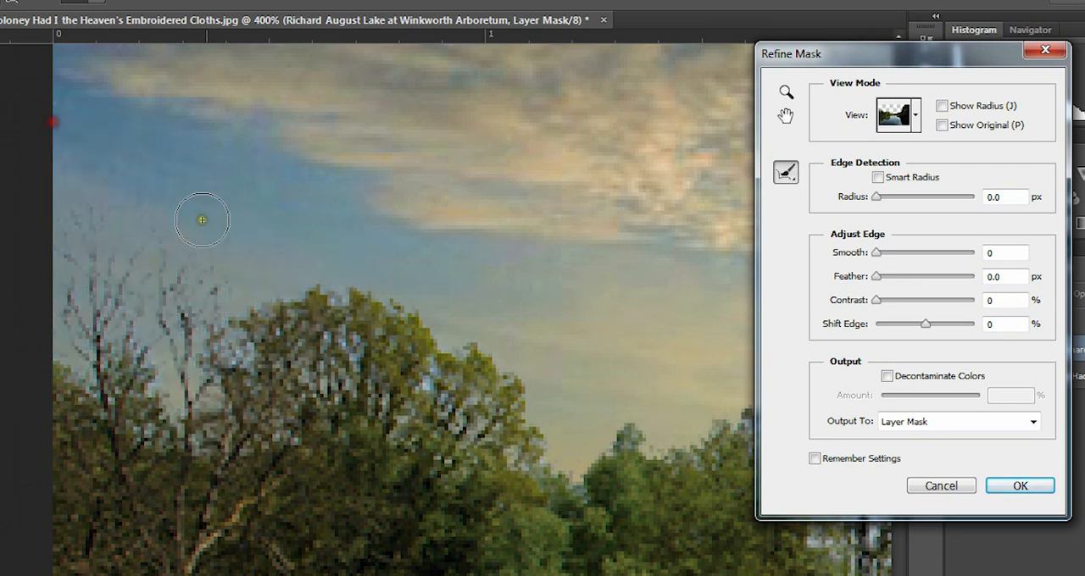
Step: Refine the mask between the lower bare branches and through the adjacent leafy tree crown
{"action": "left_click_drag", "start_coordinate": [168, 363], "coordinate": [190, 407]}
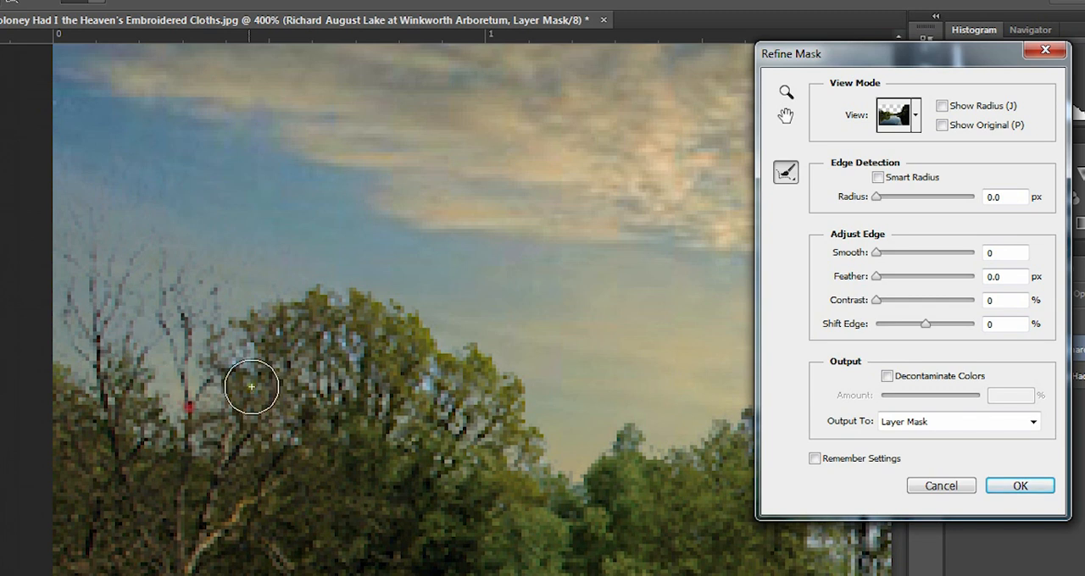
{"action": "left_click_drag", "start_coordinate": [227, 371], "coordinate": [283, 326]}
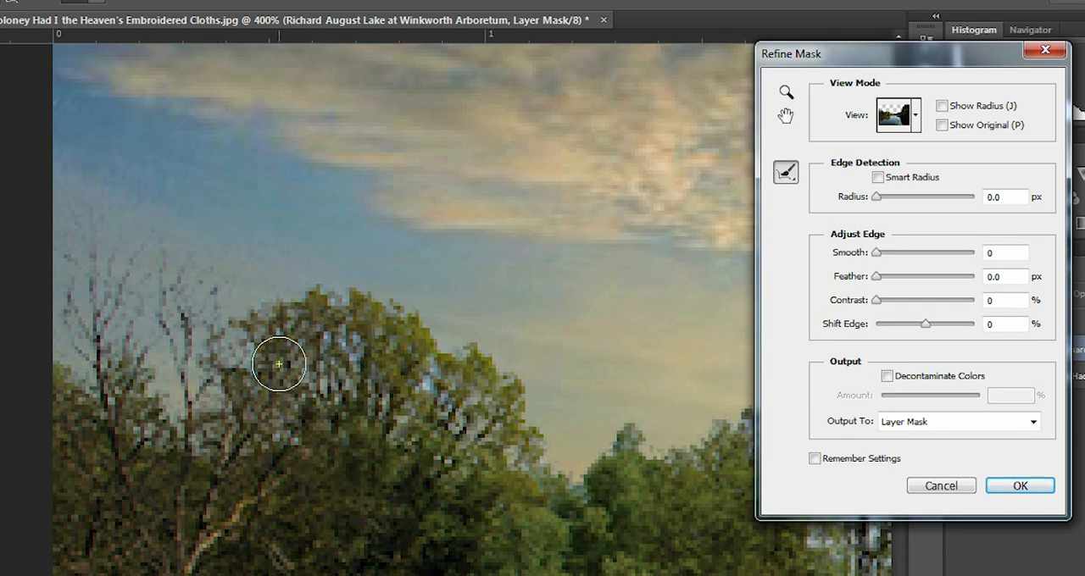
{"action": "mouse_move", "coordinate": [387, 348]}
{"action": "left_mouse_down"}
{"action": "mouse_move", "coordinate": [457, 388]}
{"action": "mouse_move", "coordinate": [497, 468]}
{"action": "mouse_move", "coordinate": [483, 479]}
{"action": "mouse_move", "coordinate": [539, 481]}
{"action": "left_mouse_up"}
{"action": "left_click_drag", "start_coordinate": [291, 412], "coordinate": [389, 378]}
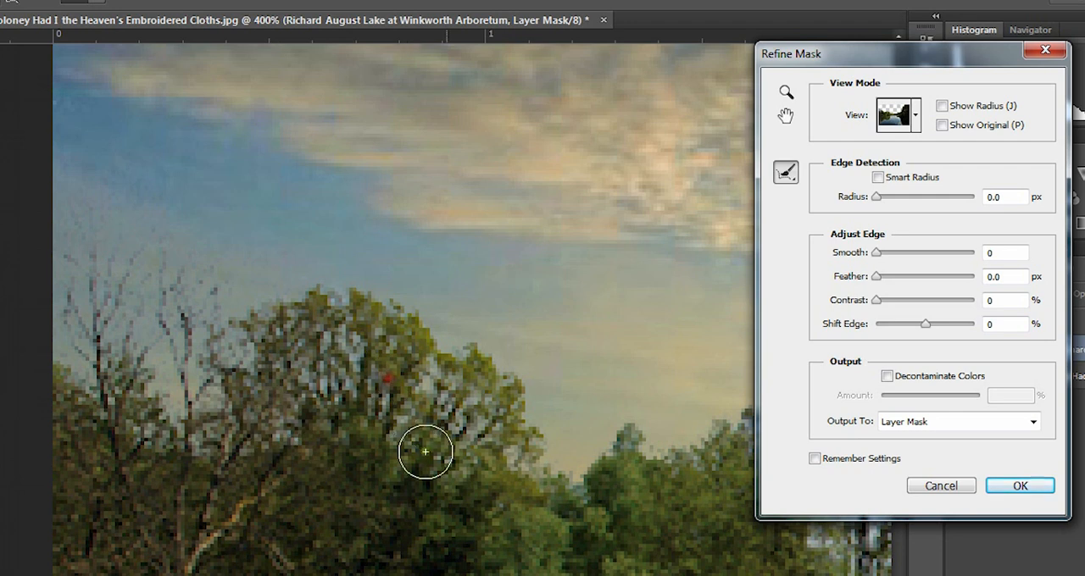
Step: Refine the mask along the remaining left-shore treetops, including the sky gaps between their trunks and branches
{"action": "key", "text": "space"}
{"action": "left_click_drag", "start_coordinate": [433, 460], "coordinate": [107, 435]}
{"action": "mouse_move", "coordinate": [380, 411]}
{"action": "left_mouse_down"}
{"action": "mouse_move", "coordinate": [538, 365]}
{"action": "mouse_move", "coordinate": [555, 495]}
{"action": "left_mouse_up"}
{"action": "mouse_move", "coordinate": [460, 412]}
{"action": "left_mouse_down"}
{"action": "mouse_move", "coordinate": [460, 391]}
{"action": "mouse_move", "coordinate": [547, 518]}
{"action": "mouse_move", "coordinate": [622, 537]}
{"action": "mouse_move", "coordinate": [609, 481]}
{"action": "left_mouse_up"}
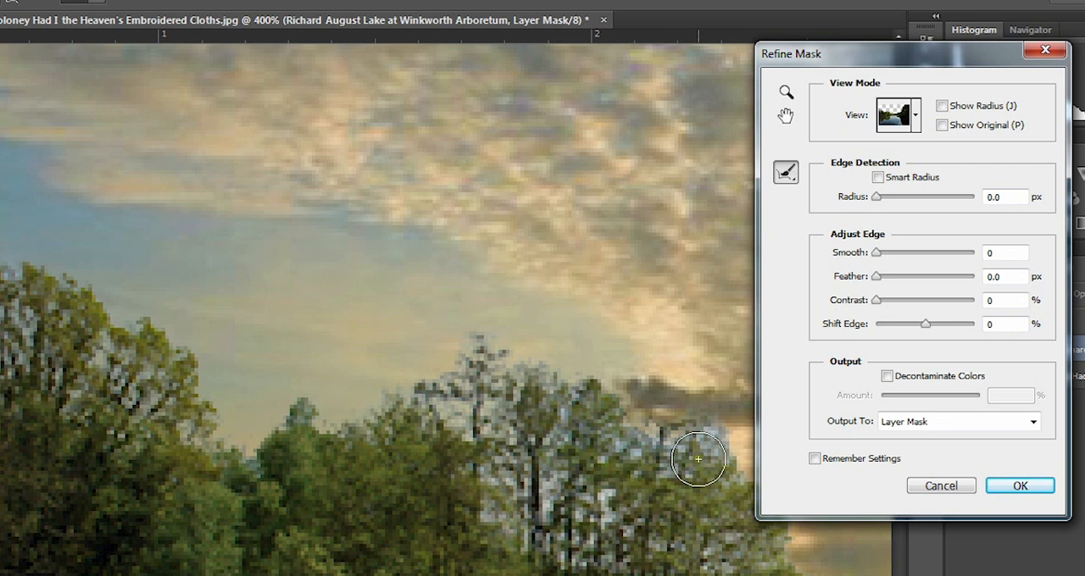
{"action": "mouse_move", "coordinate": [679, 456]}
{"action": "left_mouse_down"}
{"action": "mouse_move", "coordinate": [723, 436]}
{"action": "mouse_move", "coordinate": [676, 441]}
{"action": "left_mouse_up"}
{"action": "left_click_drag", "start_coordinate": [641, 518], "coordinate": [428, 427]}
{"action": "left_click_drag", "start_coordinate": [508, 434], "coordinate": [550, 463]}
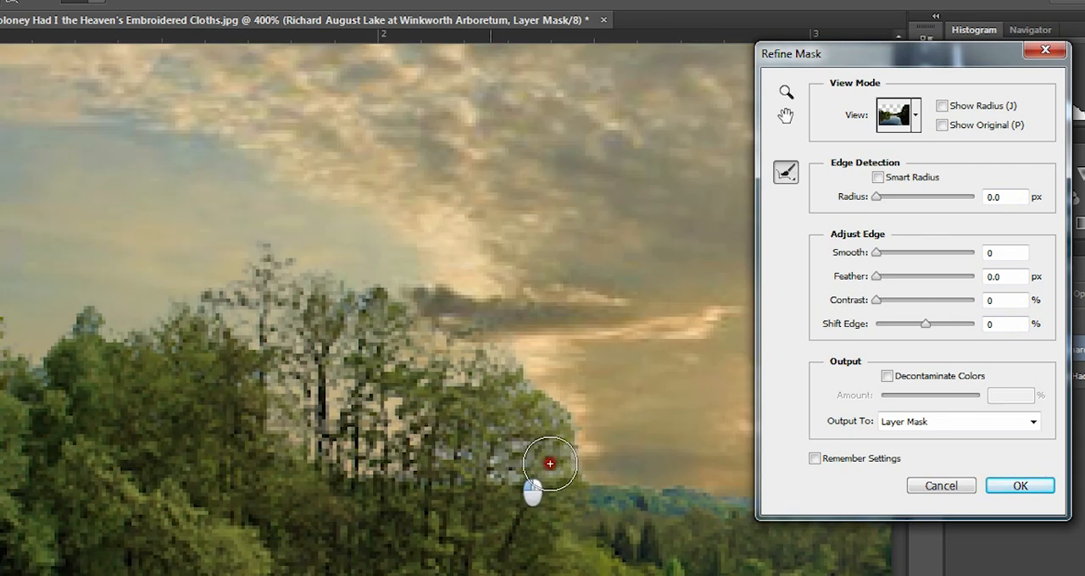
{"action": "left_click_drag", "start_coordinate": [175, 320], "coordinate": [202, 308]}
{"action": "left_click", "coordinate": [86, 326]}
Step: Refine the mask along the sky-facing foliage edge of the large tree on the right shore
{"action": "mouse_move", "coordinate": [613, 467]}
{"action": "left_mouse_down"}
{"action": "mouse_move", "coordinate": [232, 453]}
{"action": "mouse_move", "coordinate": [246, 467]}
{"action": "left_mouse_up"}
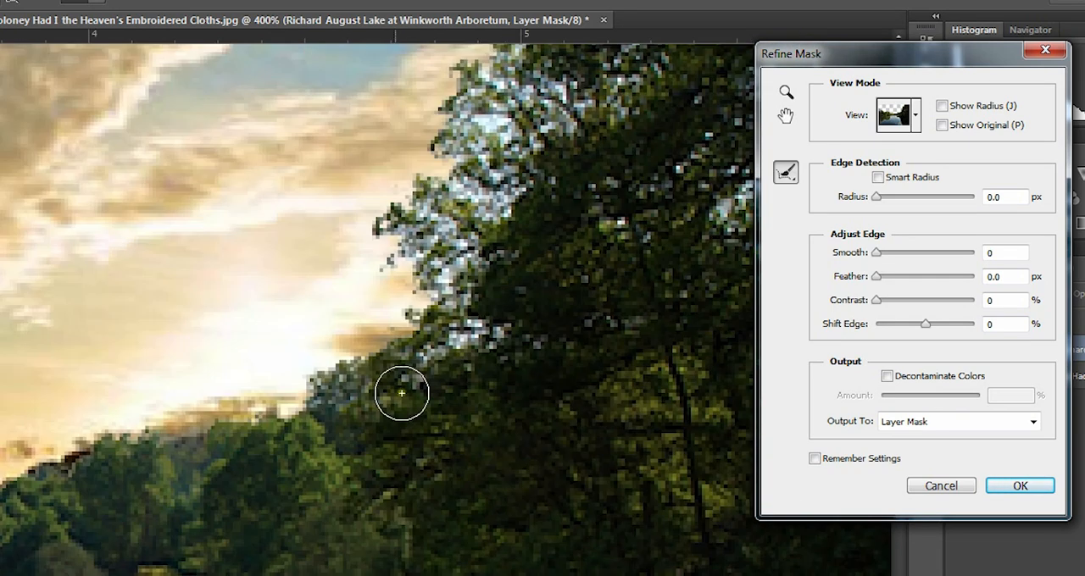
{"action": "mouse_move", "coordinate": [401, 392]}
{"action": "left_mouse_down"}
{"action": "mouse_move", "coordinate": [556, 241]}
{"action": "mouse_move", "coordinate": [398, 514]}
{"action": "left_mouse_up"}
{"action": "left_click_drag", "start_coordinate": [370, 427], "coordinate": [411, 241]}
{"action": "left_click_drag", "start_coordinate": [379, 405], "coordinate": [489, 293]}
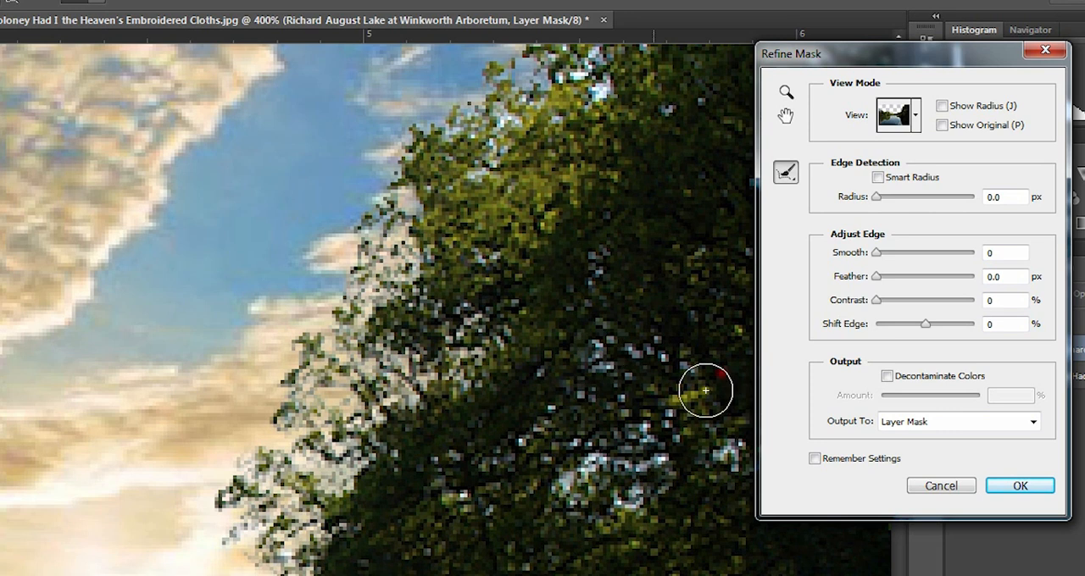
Step: Refine the mask along the upper foliage of the large right-shore tree and apply the refinement
{"action": "left_click_drag", "start_coordinate": [601, 430], "coordinate": [422, 413]}
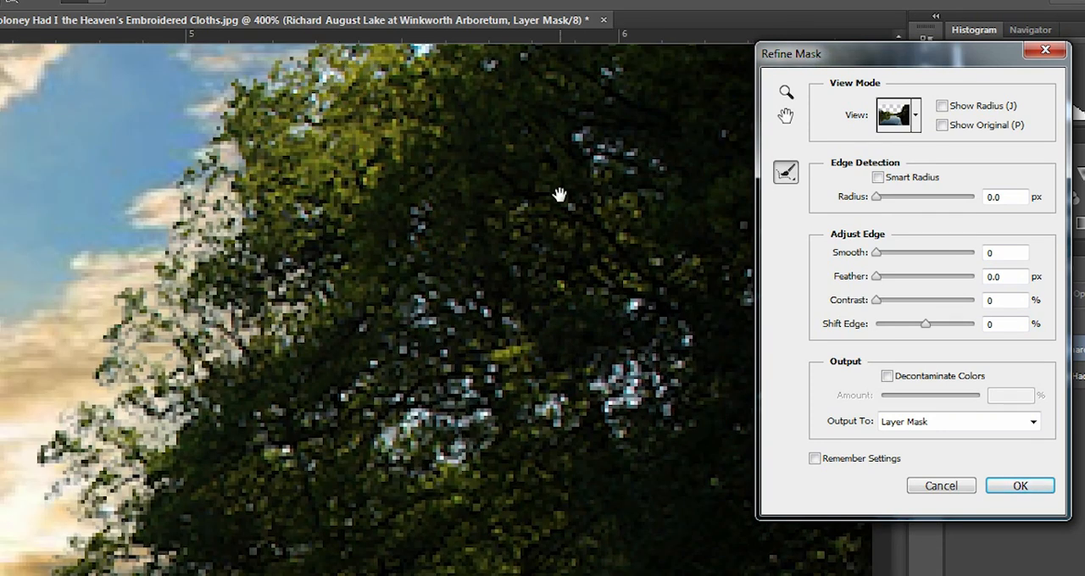
{"action": "mouse_move", "coordinate": [460, 133]}
{"action": "left_mouse_down"}
{"action": "mouse_move", "coordinate": [427, 212]}
{"action": "mouse_move", "coordinate": [402, 388]}
{"action": "left_mouse_up"}
{"action": "left_click_drag", "start_coordinate": [384, 332], "coordinate": [332, 266]}
{"action": "mouse_move", "coordinate": [436, 277]}
{"action": "left_mouse_down"}
{"action": "mouse_move", "coordinate": [392, 272]}
{"action": "mouse_move", "coordinate": [412, 260]}
{"action": "left_mouse_up"}
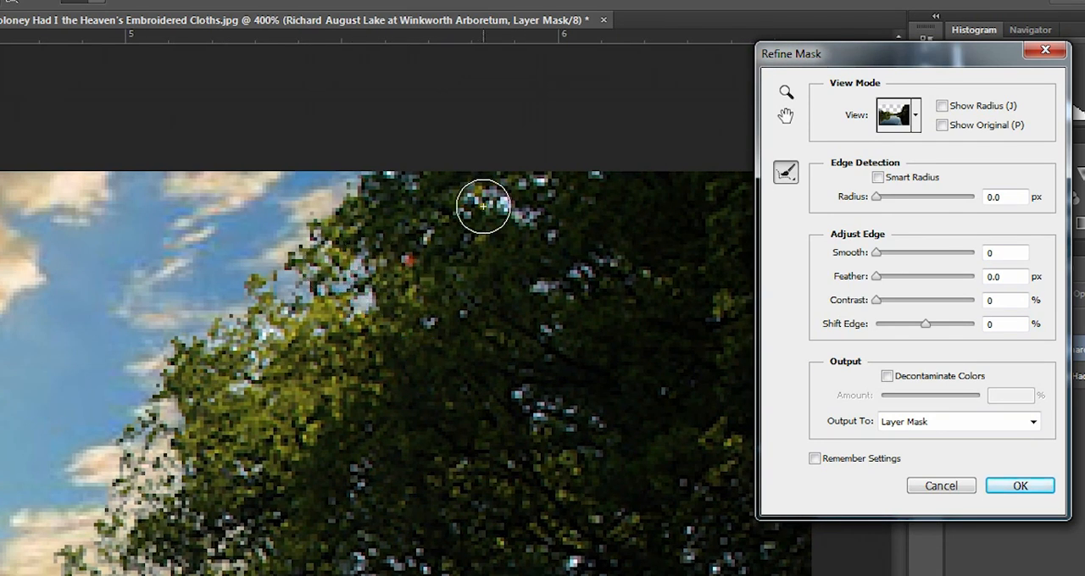
{"action": "mouse_move", "coordinate": [475, 206]}
{"action": "left_mouse_down"}
{"action": "mouse_move", "coordinate": [577, 218]}
{"action": "mouse_move", "coordinate": [567, 217]}
{"action": "left_mouse_up"}
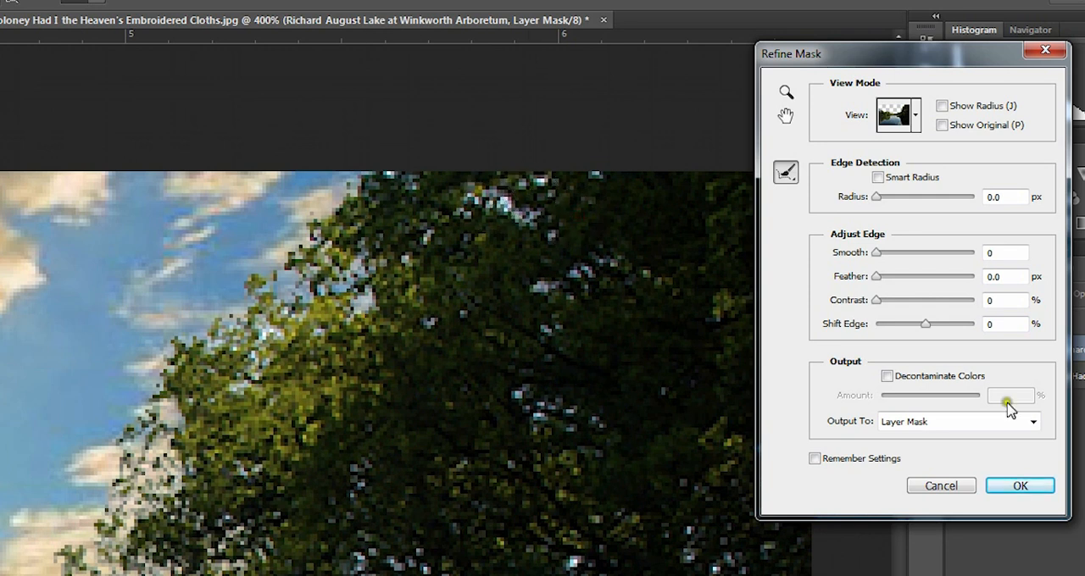
{"action": "left_click", "coordinate": [1020, 486]}
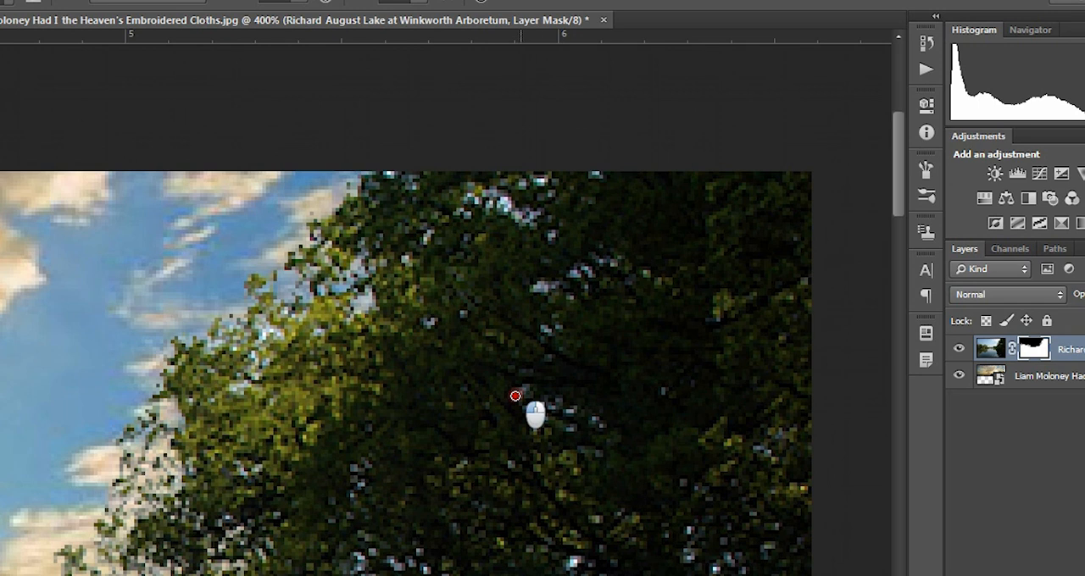
Step: Raise the brush flow to its maximum and mask out the bright sky gaps in the middle of the right-shore tree's dark foliage
{"action": "left_click_drag", "start_coordinate": [516, 396], "coordinate": [528, 396]}
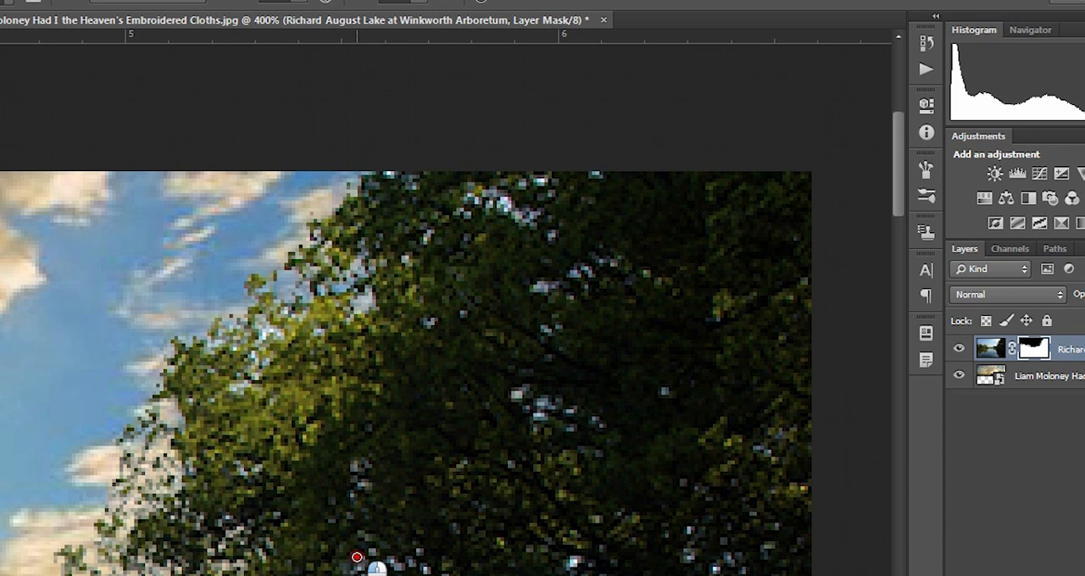
{"action": "left_click", "coordinate": [425, 3]}
{"action": "left_click_drag", "start_coordinate": [419, 17], "coordinate": [460, 28]}
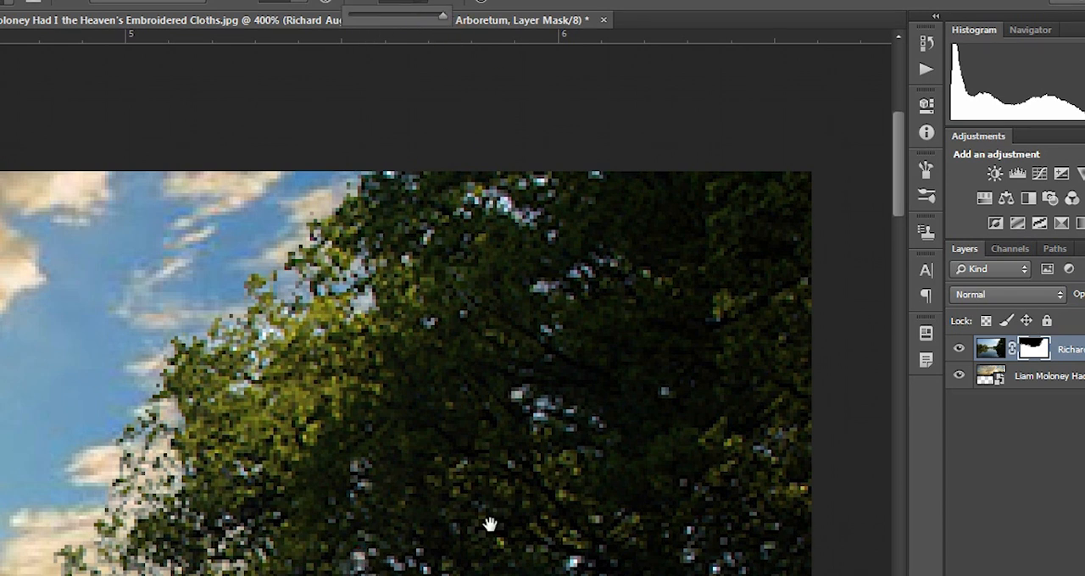
{"action": "left_click_drag", "start_coordinate": [490, 524], "coordinate": [435, 317]}
{"action": "left_click_drag", "start_coordinate": [484, 479], "coordinate": [496, 472]}
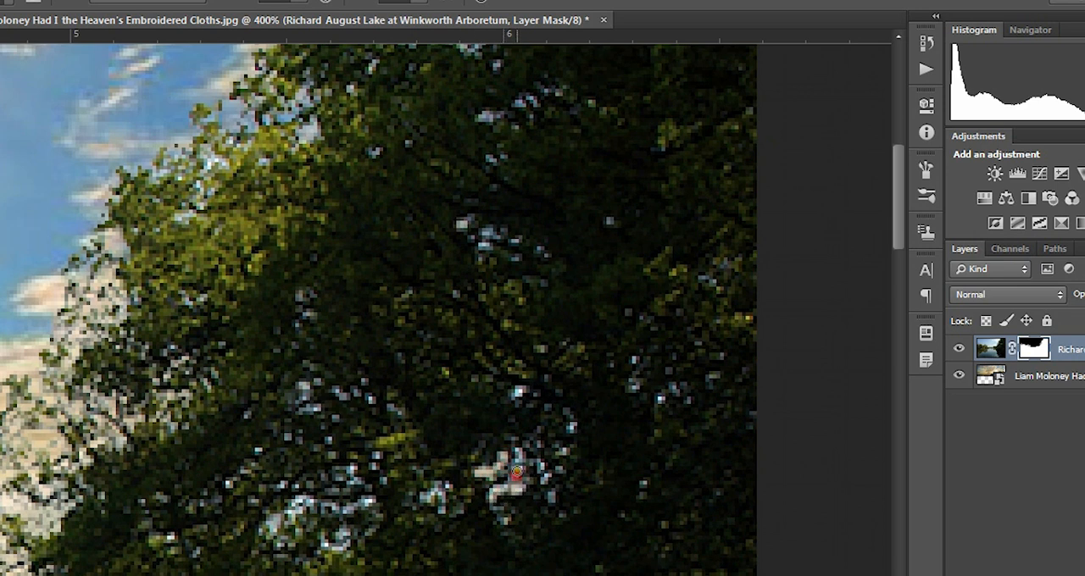
{"action": "left_click_drag", "start_coordinate": [517, 472], "coordinate": [520, 463]}
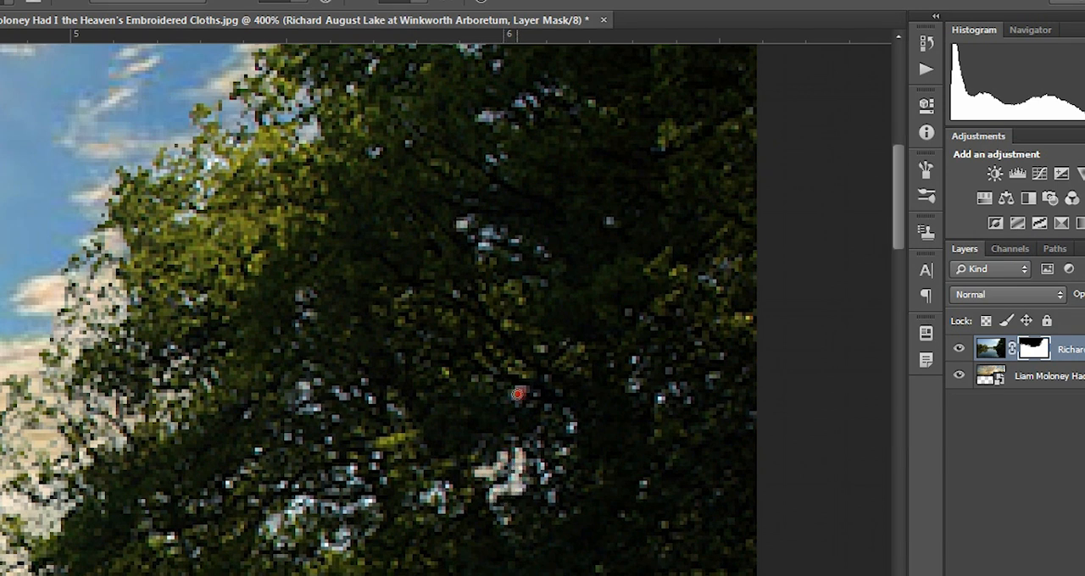
Step: Mask out more small sky gaps throughout the right-shore tree, including its inner foliage, outer right side and lower left branches
{"action": "left_click_drag", "start_coordinate": [264, 536], "coordinate": [303, 498]}
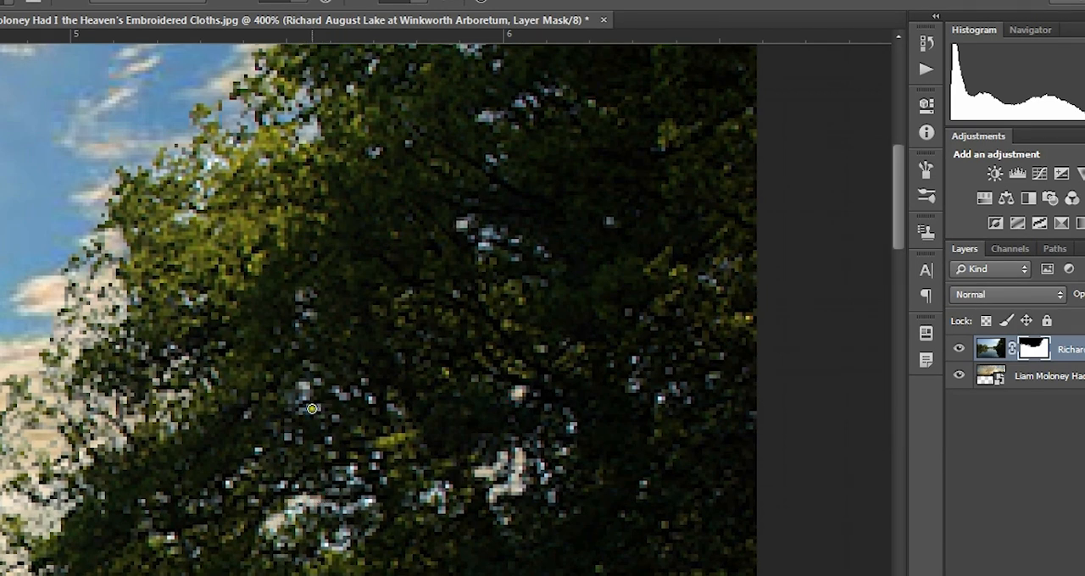
{"action": "left_click_drag", "start_coordinate": [318, 408], "coordinate": [306, 402]}
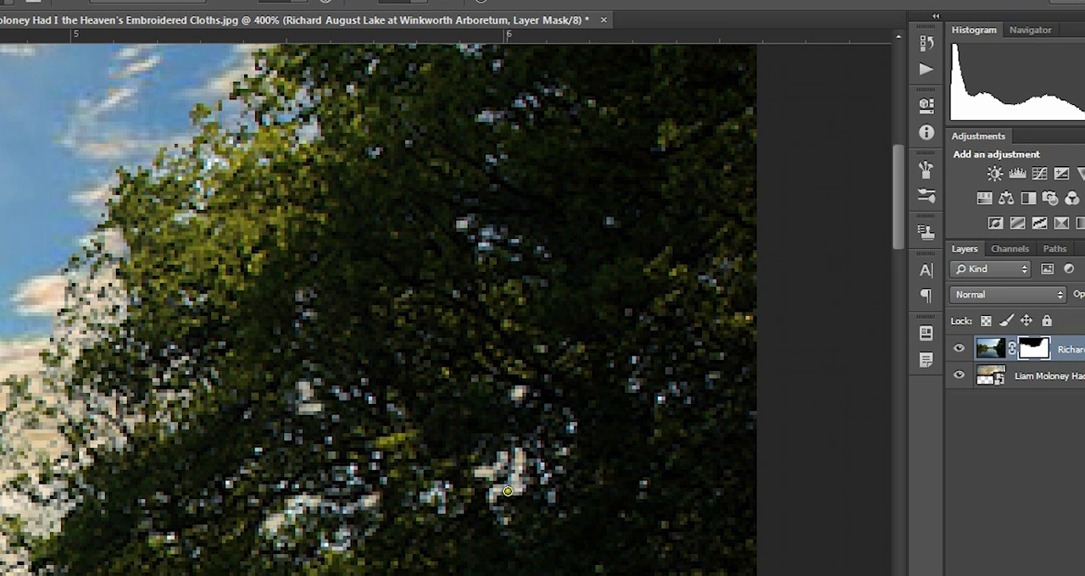
{"action": "left_click_drag", "start_coordinate": [540, 476], "coordinate": [543, 461]}
{"action": "left_click_drag", "start_coordinate": [484, 240], "coordinate": [518, 235]}
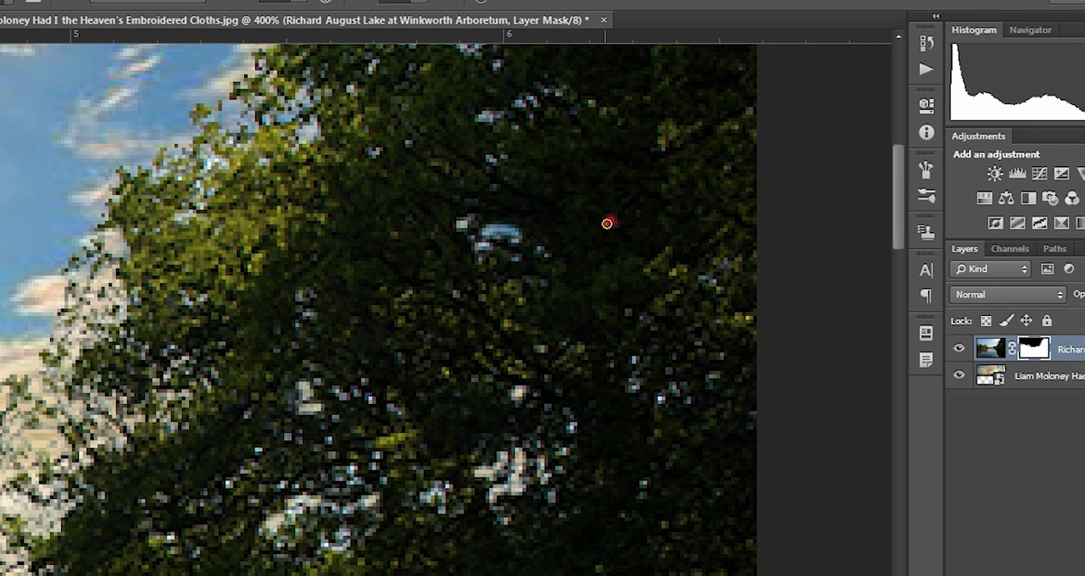
{"action": "left_click", "coordinate": [635, 385]}
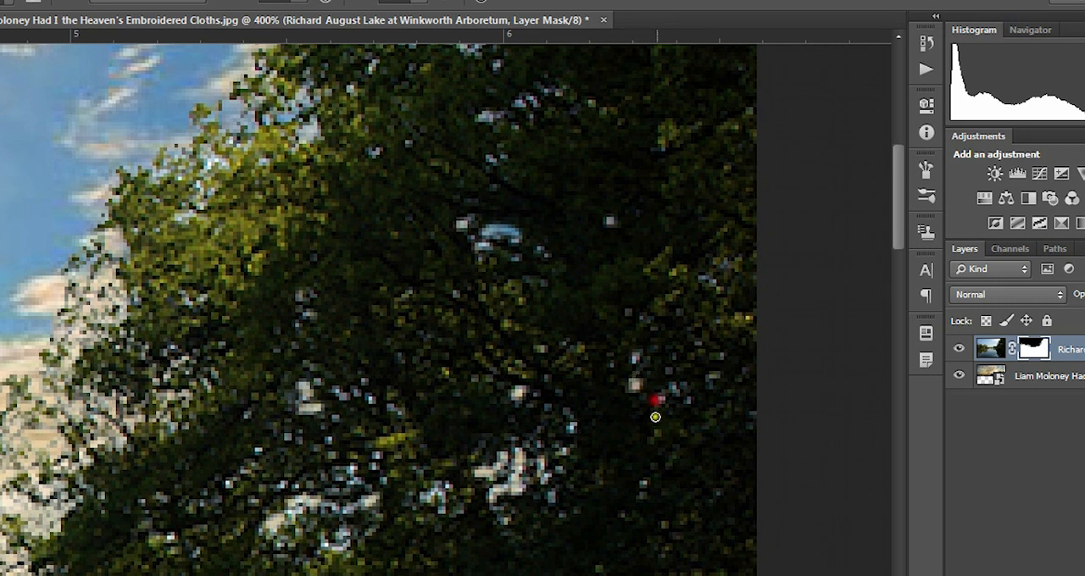
{"action": "left_click", "coordinate": [656, 395]}
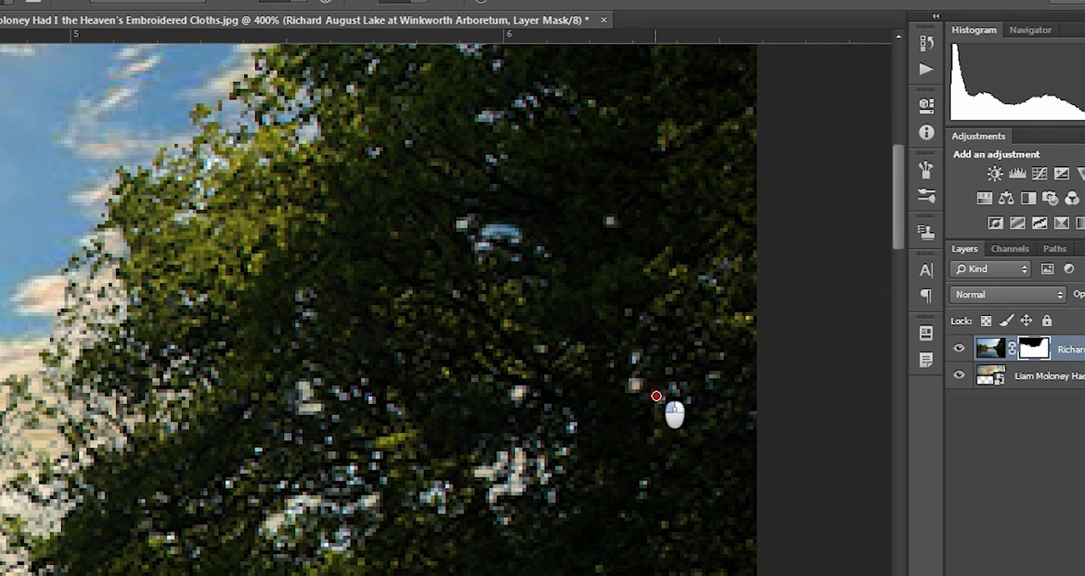
{"action": "left_click", "coordinate": [339, 545]}
{"action": "left_click_drag", "start_coordinate": [133, 490], "coordinate": [283, 337]}
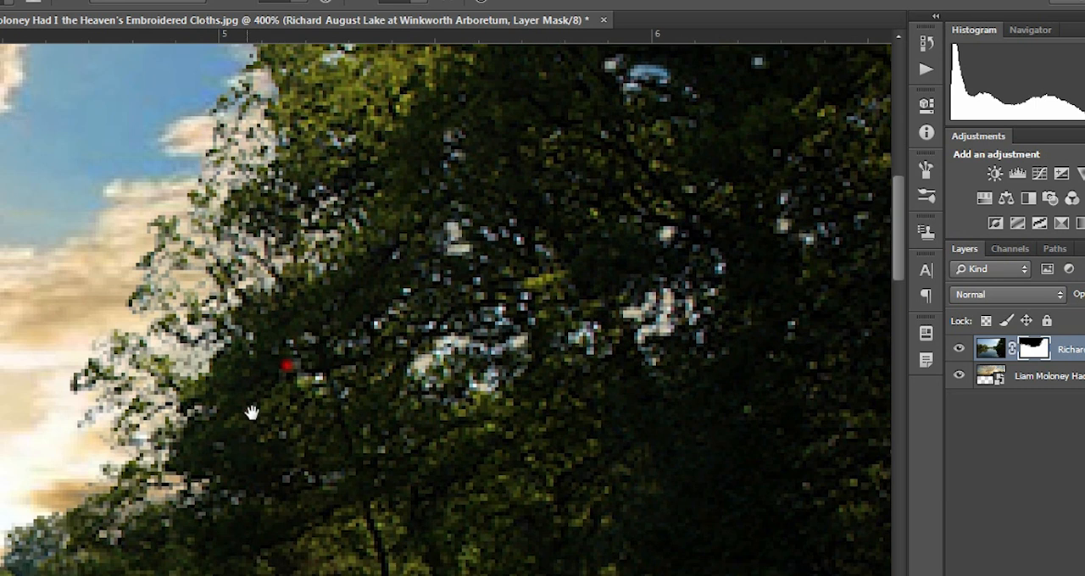
{"action": "left_click", "coordinate": [294, 445]}
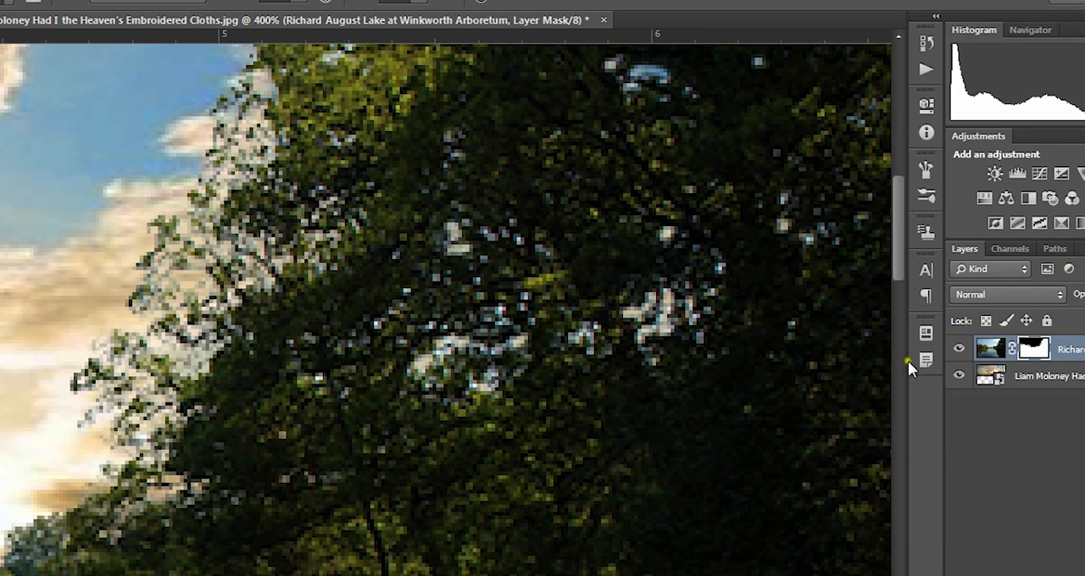
Step: Compare the tree's masked gaps with the cloud layer hidden and shown, and examine the whole composite and far treeline
{"action": "left_click", "coordinate": [961, 375]}
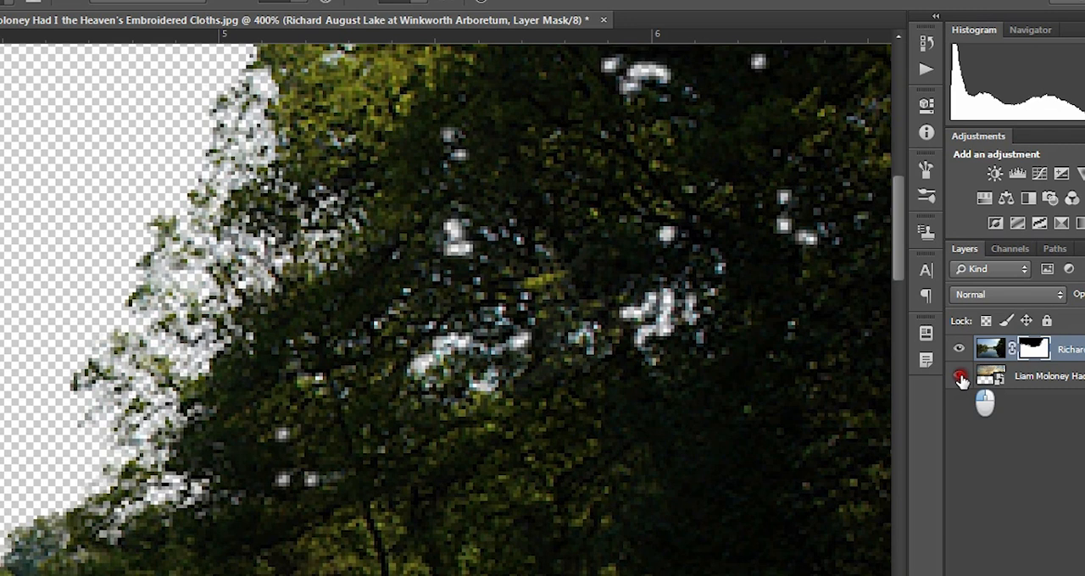
{"action": "left_click", "coordinate": [961, 376]}
{"action": "left_click", "coordinate": [960, 376]}
{"action": "left_click", "coordinate": [960, 378]}
{"action": "left_click", "coordinate": [960, 377]}
{"action": "left_click", "coordinate": [960, 378]}
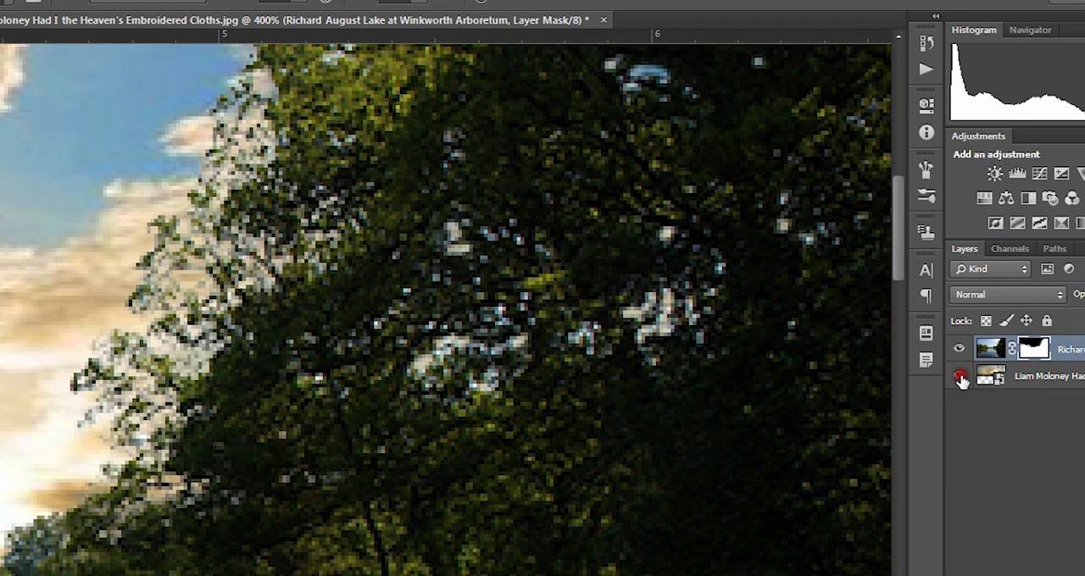
{"action": "left_click", "coordinate": [960, 377]}
{"action": "left_click", "coordinate": [960, 377]}
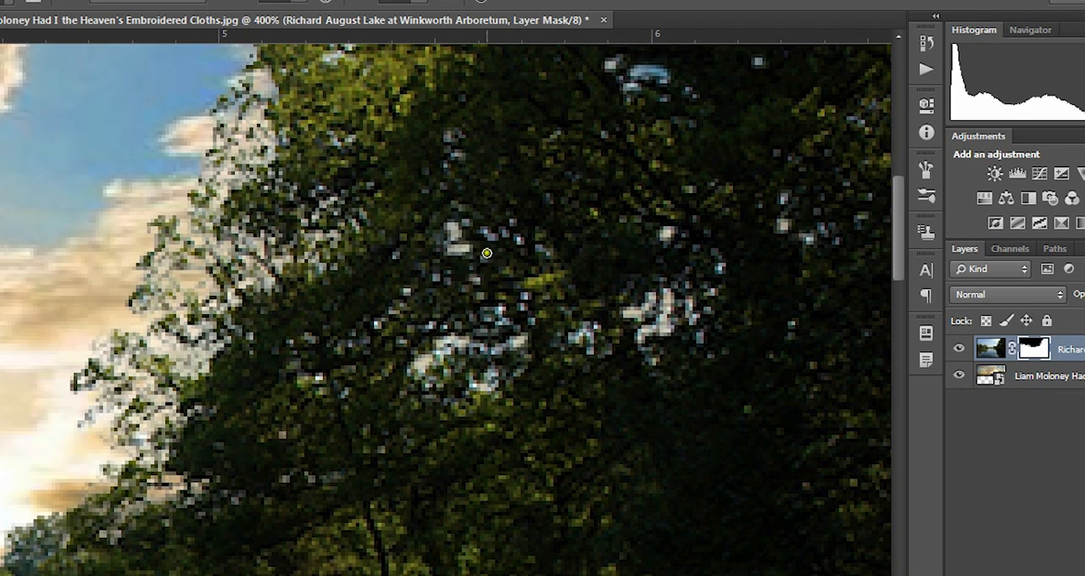
{"action": "left_click_drag", "start_coordinate": [484, 230], "coordinate": [496, 235]}
{"action": "left_click", "coordinate": [958, 376]}
{"action": "left_click", "coordinate": [959, 376]}
{"action": "left_click", "coordinate": [958, 376]}
{"action": "left_click", "coordinate": [958, 376]}
{"action": "left_click", "coordinate": [958, 377]}
{"action": "left_click", "coordinate": [959, 377]}
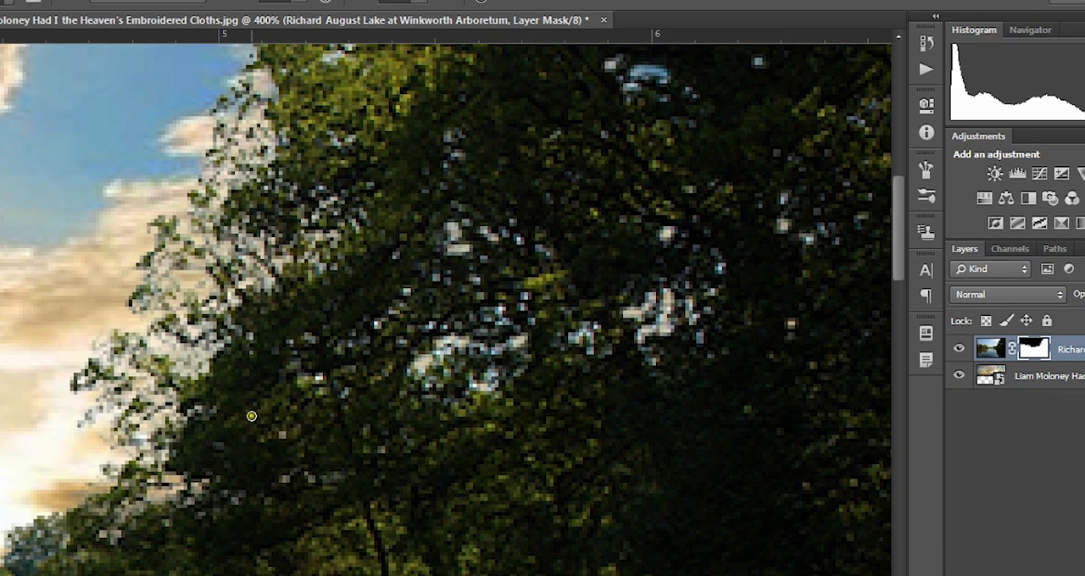
{"action": "key", "text": "ctrl+1"}
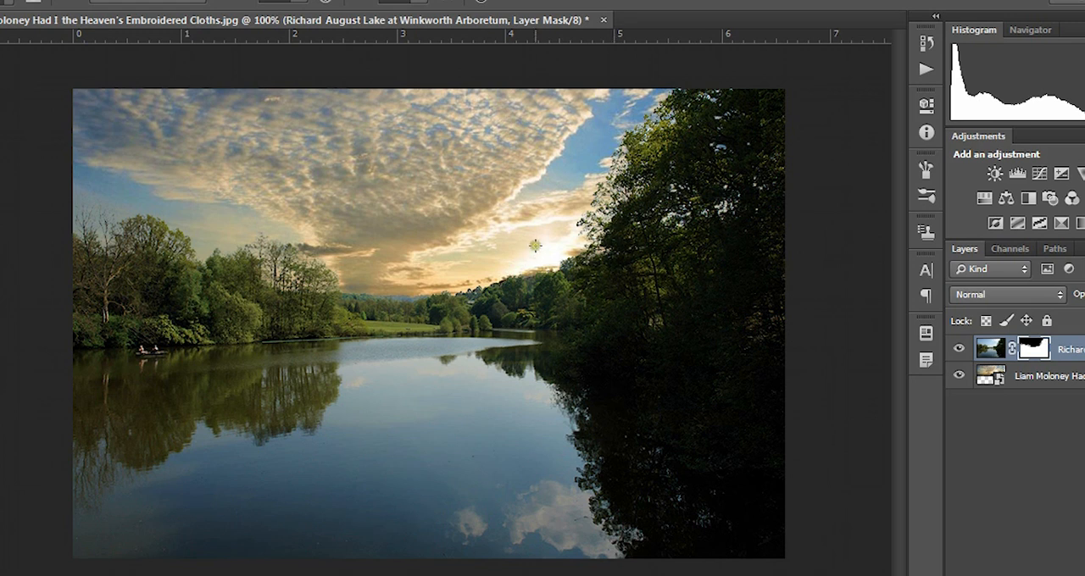
{"action": "scroll", "coordinate": [535, 246], "scroll_direction": "up", "scroll_amount": 3}
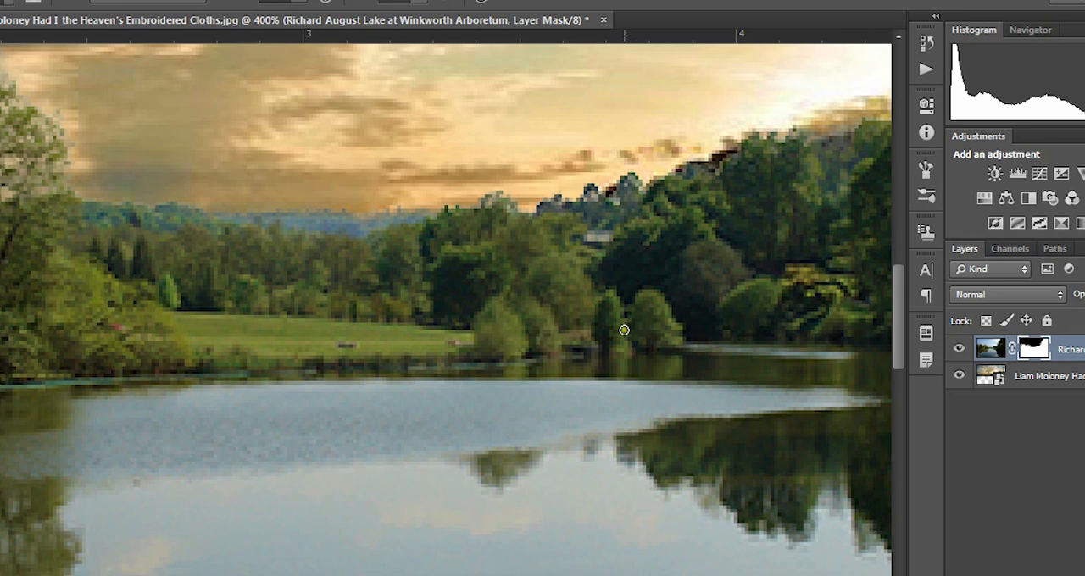
{"action": "scroll", "coordinate": [646, 356], "scroll_direction": "down", "scroll_amount": 4}
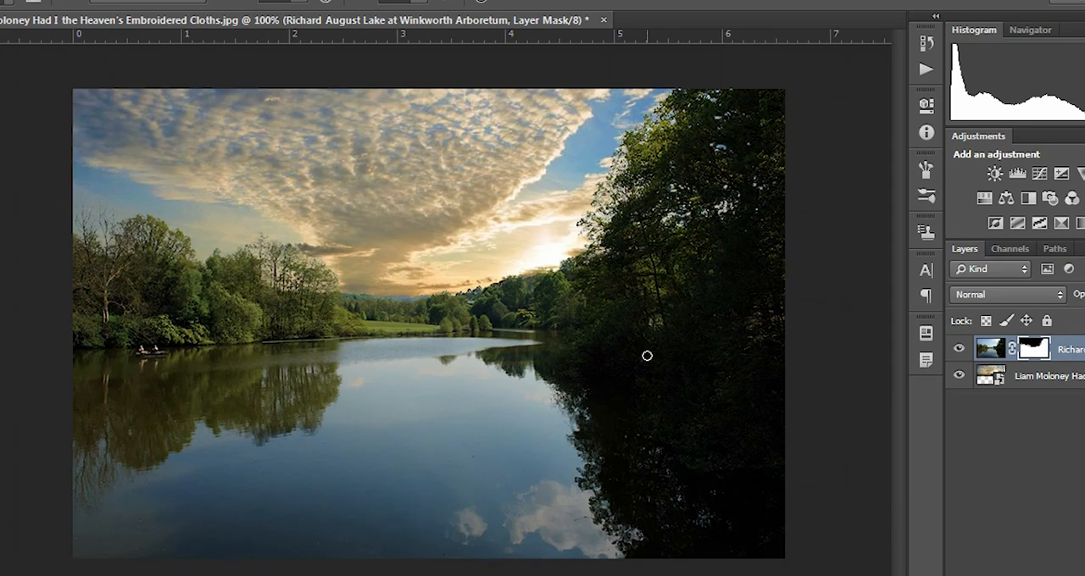
Step: Duplicate the cloud photo layer and place the copy above the masked lake layer
{"action": "left_click", "coordinate": [1072, 377]}
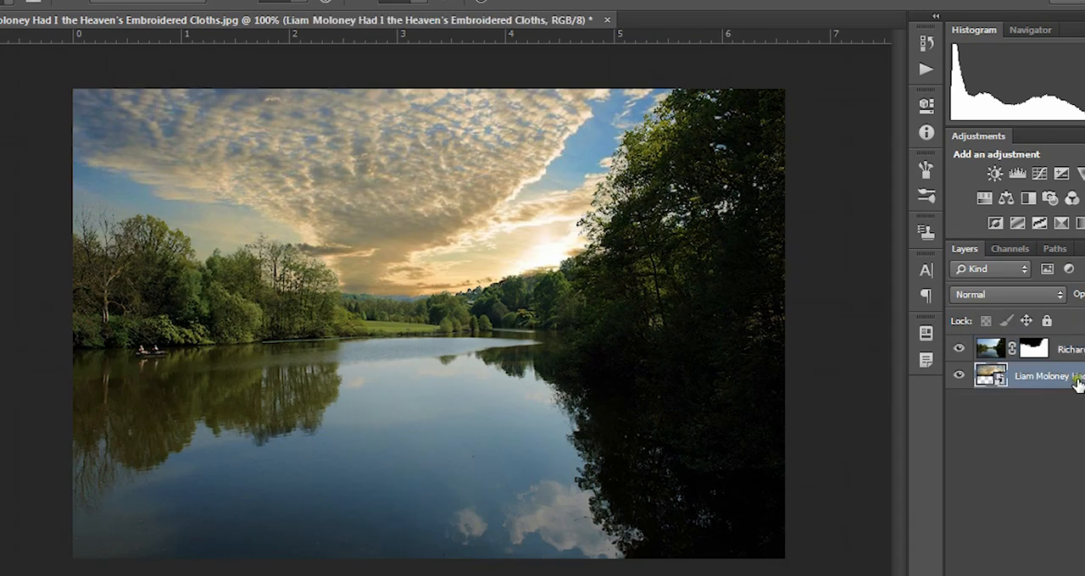
{"action": "right_click", "coordinate": [1073, 378]}
{"action": "left_click", "coordinate": [734, 72]}
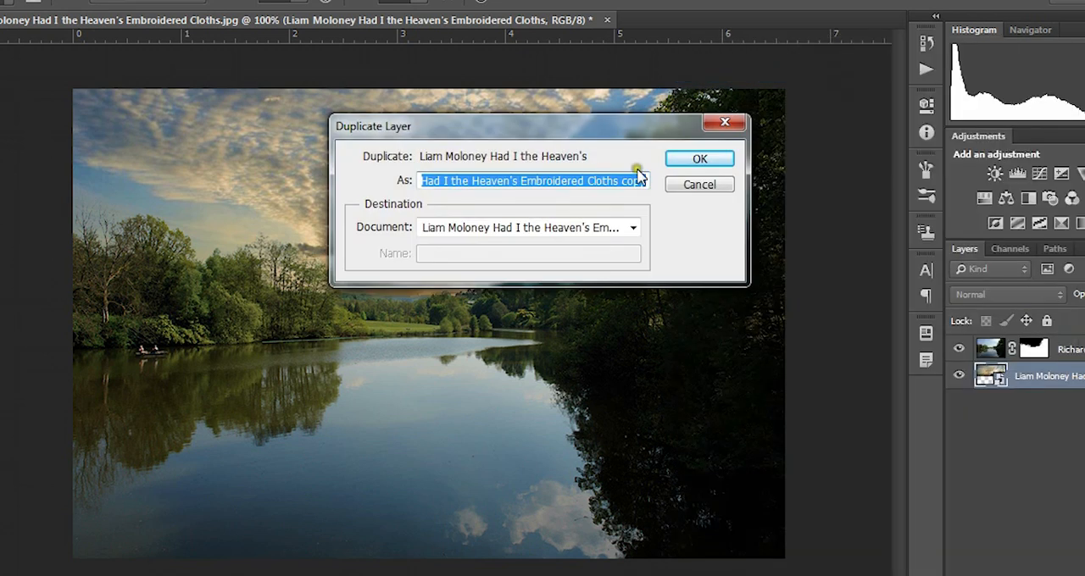
{"action": "left_click", "coordinate": [697, 157]}
{"action": "left_click_drag", "start_coordinate": [1046, 392], "coordinate": [1044, 334]}
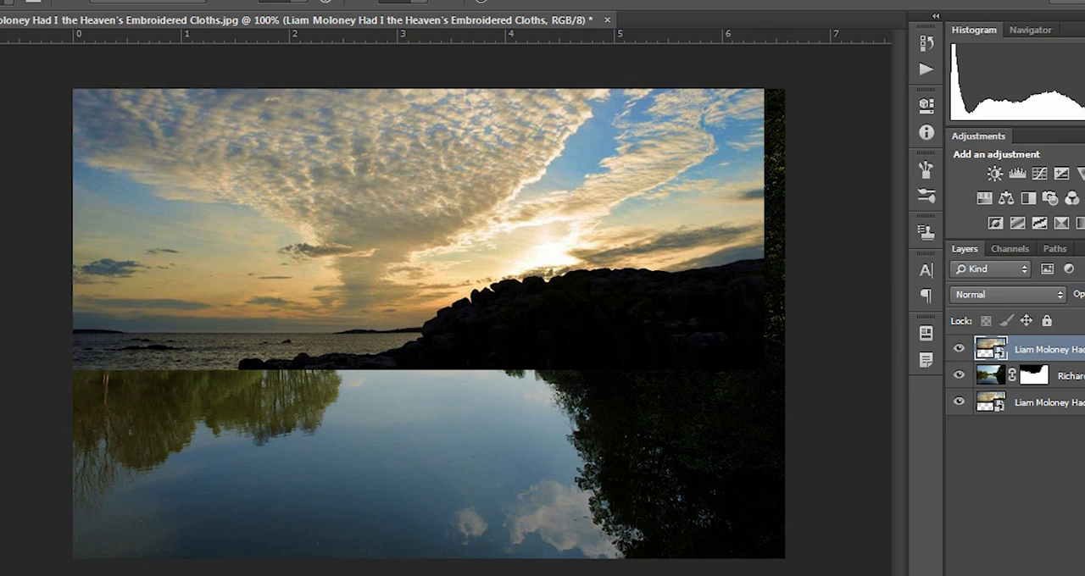
Step: Flip the cloud copy vertically and position it over the lower half of the image as a water reflection
{"action": "key", "text": "ctrl+t"}
{"action": "right_click", "coordinate": [439, 225]}
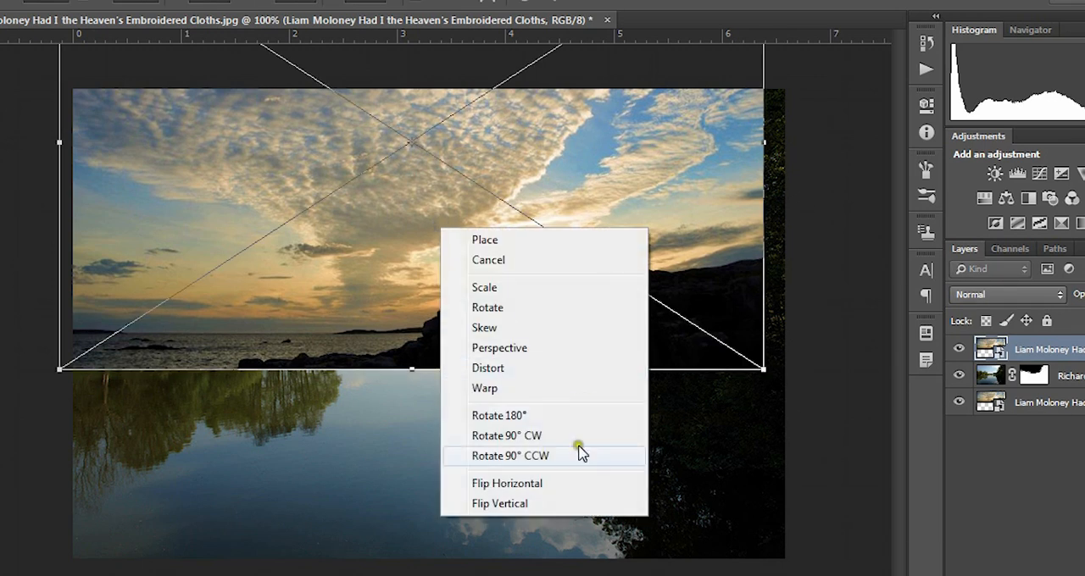
{"action": "left_click", "coordinate": [555, 502]}
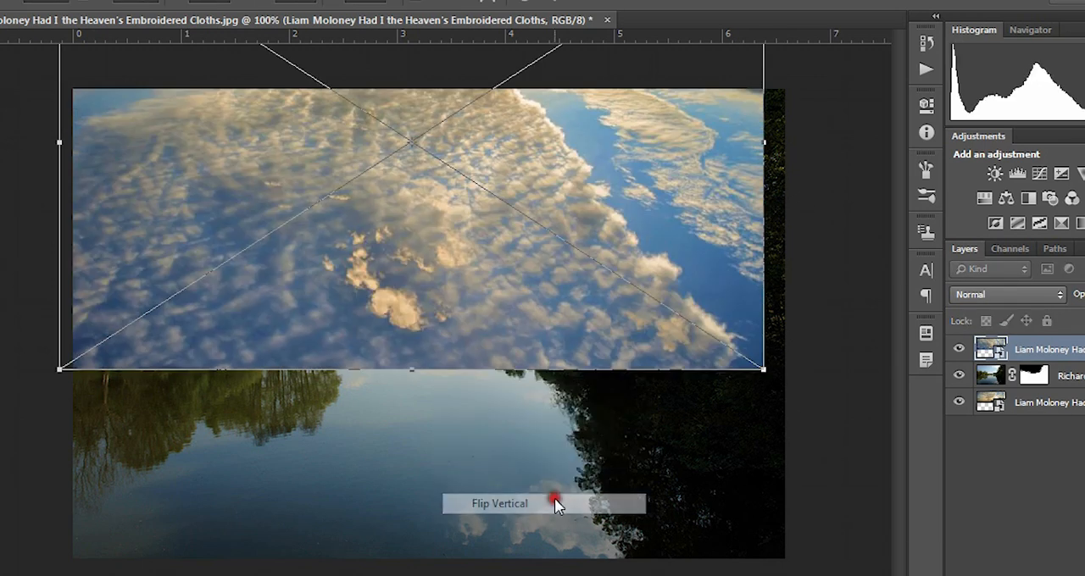
{"action": "left_click_drag", "start_coordinate": [459, 206], "coordinate": [504, 528]}
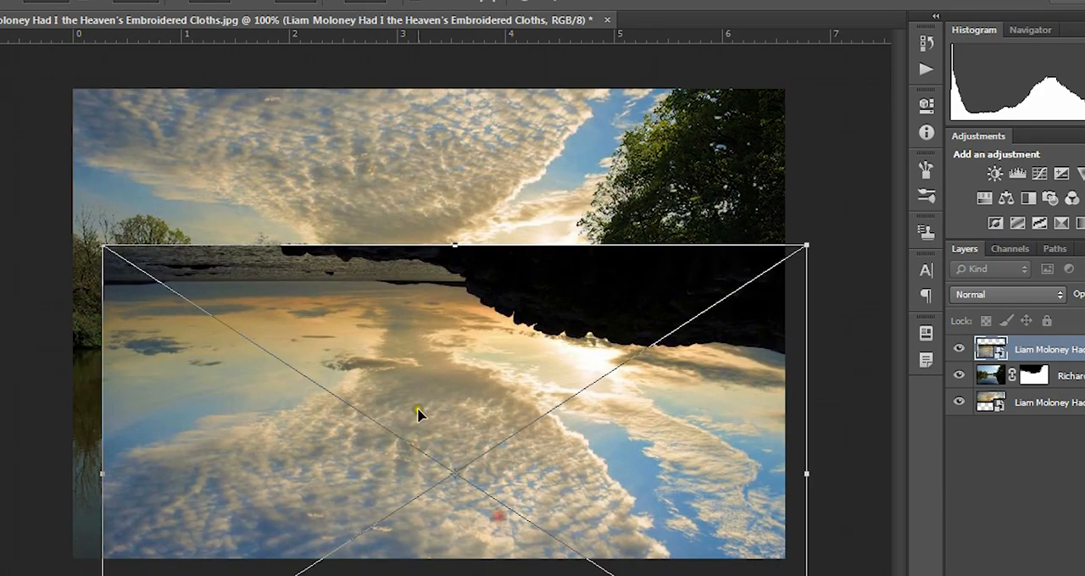
{"action": "left_click_drag", "start_coordinate": [418, 416], "coordinate": [396, 474]}
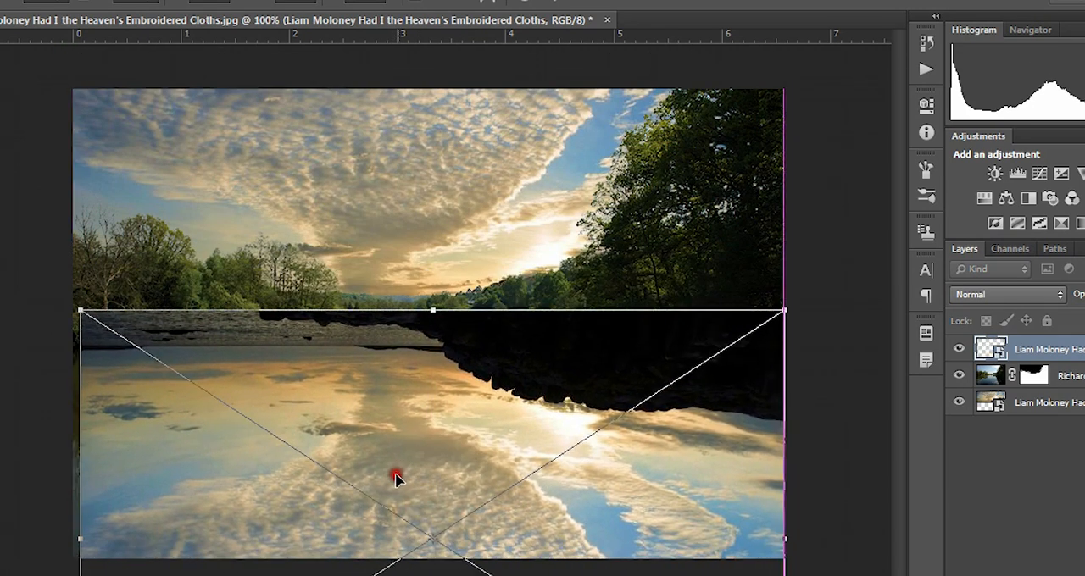
{"action": "left_click", "coordinate": [564, 4]}
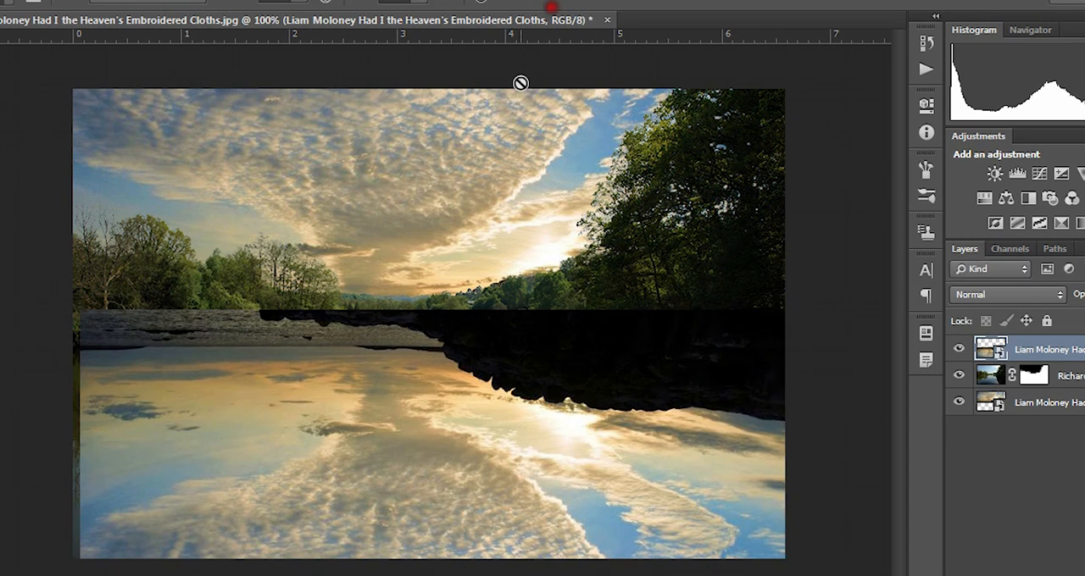
Step: Hide the flipped cloud copy and use Quick Selection on the lake layer to select the open water reflecting the sky
{"action": "left_click", "coordinate": [959, 349]}
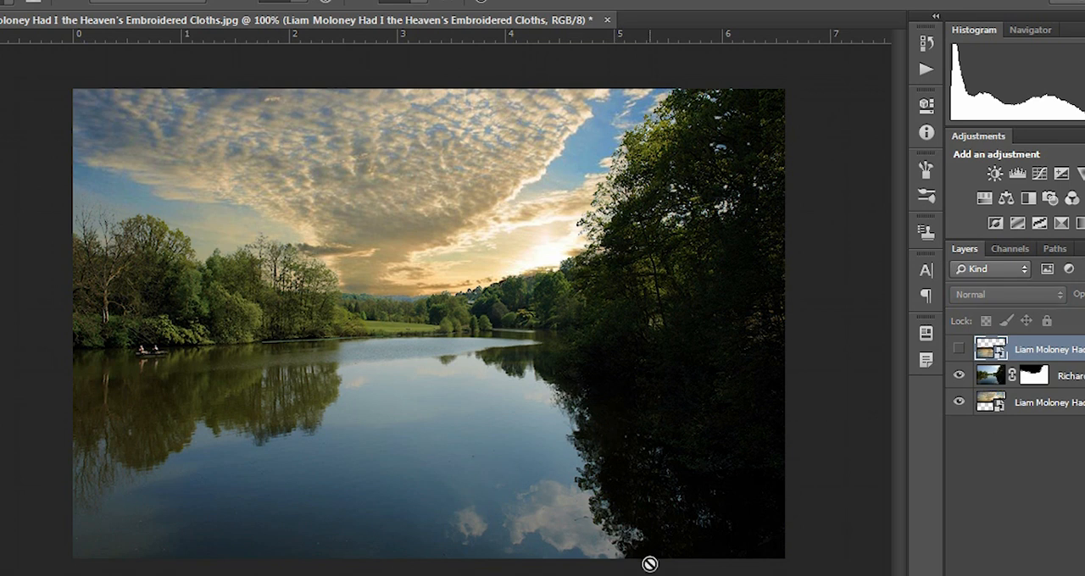
{"action": "left_click", "coordinate": [996, 379]}
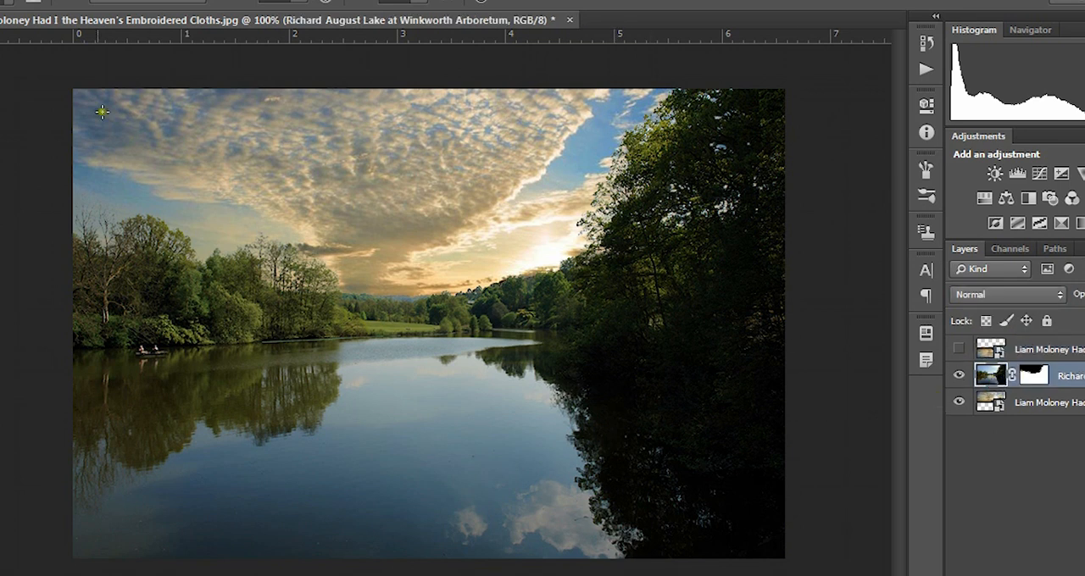
{"action": "key", "text": "w"}
{"action": "mouse_move", "coordinate": [158, 495]}
{"action": "left_mouse_down"}
{"action": "mouse_move", "coordinate": [204, 461]}
{"action": "mouse_move", "coordinate": [253, 474]}
{"action": "mouse_move", "coordinate": [437, 434]}
{"action": "mouse_move", "coordinate": [424, 379]}
{"action": "mouse_move", "coordinate": [593, 558]}
{"action": "mouse_move", "coordinate": [751, 564]}
{"action": "left_mouse_up"}
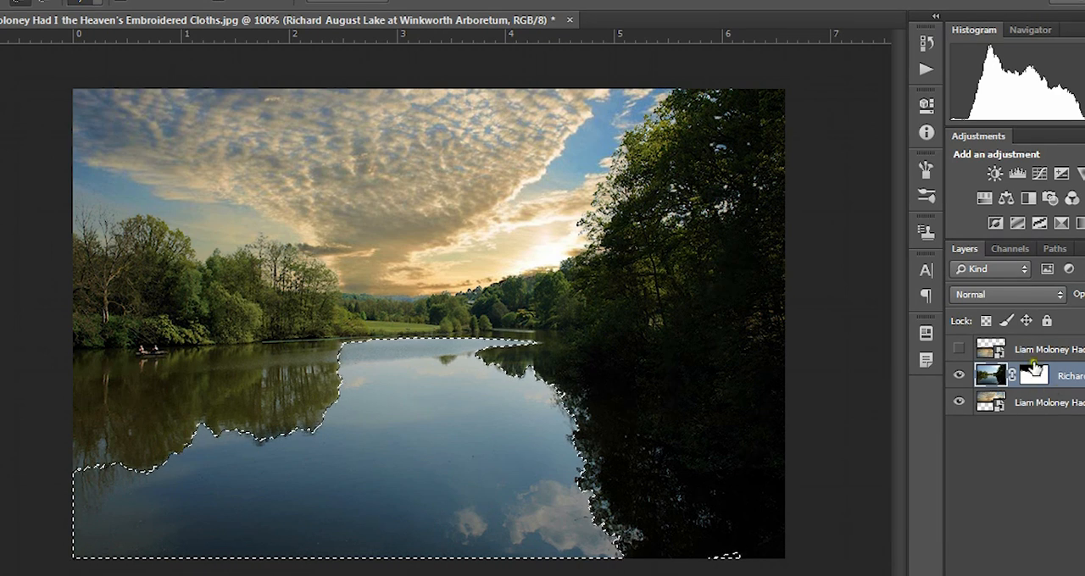
Step: Show the flipped cloud copy and add a layer mask to it that reveals only the selected water area
{"action": "left_click", "coordinate": [1044, 350]}
{"action": "left_click", "coordinate": [957, 350]}
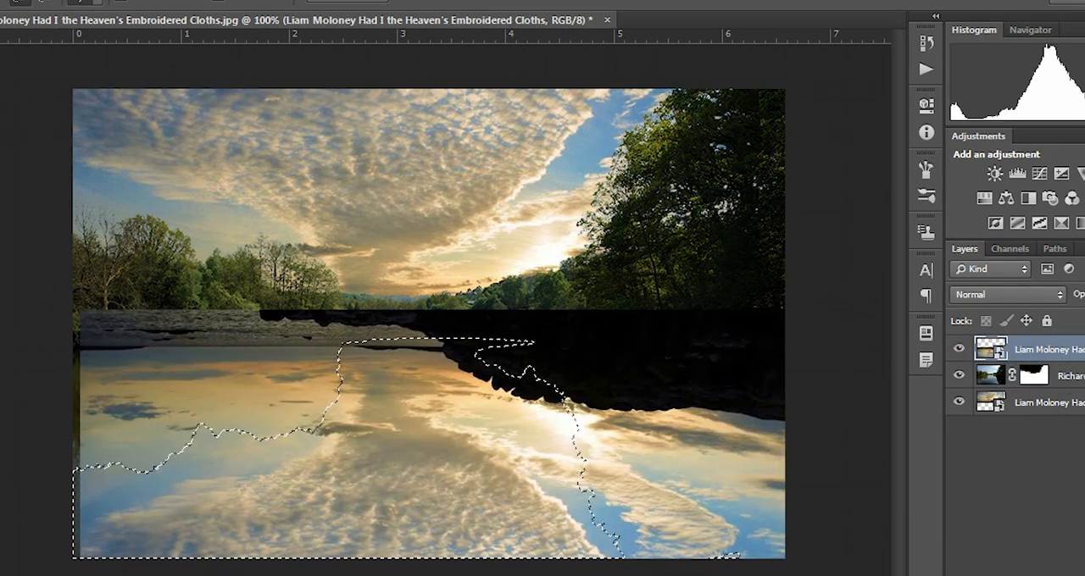
{"action": "left_click", "coordinate": [34, 2]}
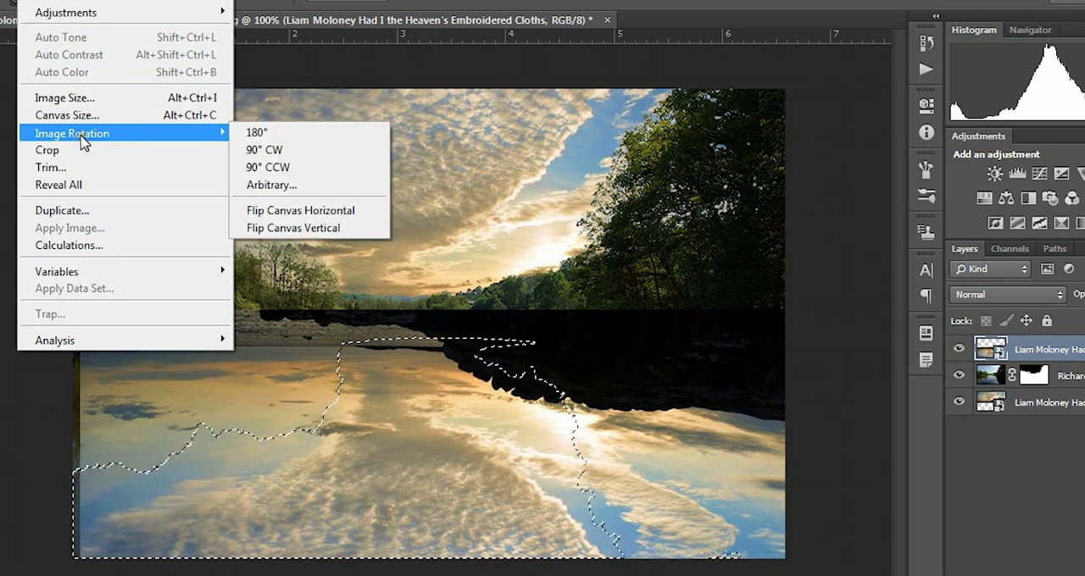
{"action": "mouse_move", "coordinate": [78, 2]}
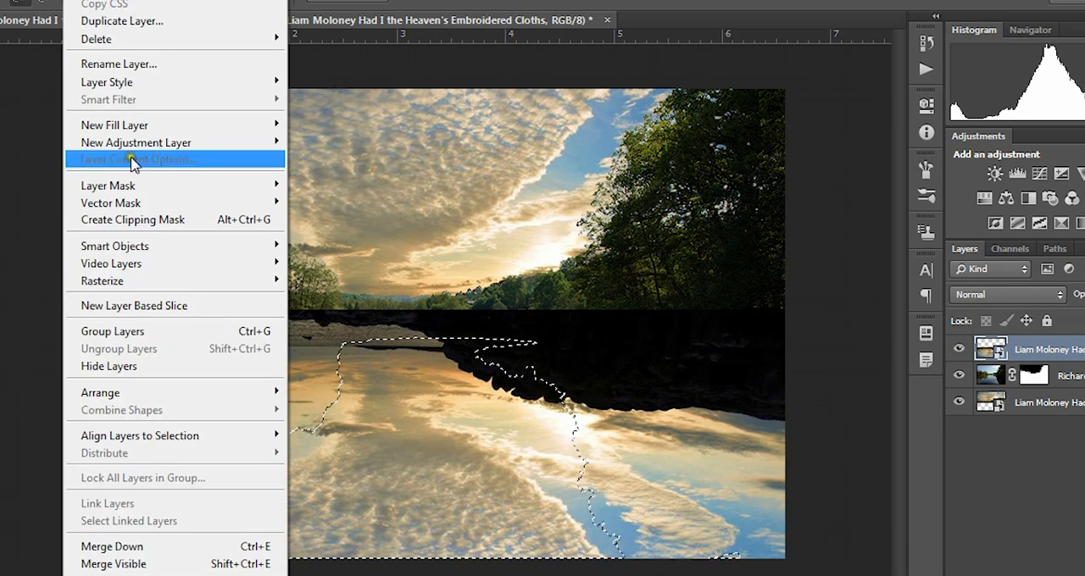
{"action": "mouse_move", "coordinate": [158, 205]}
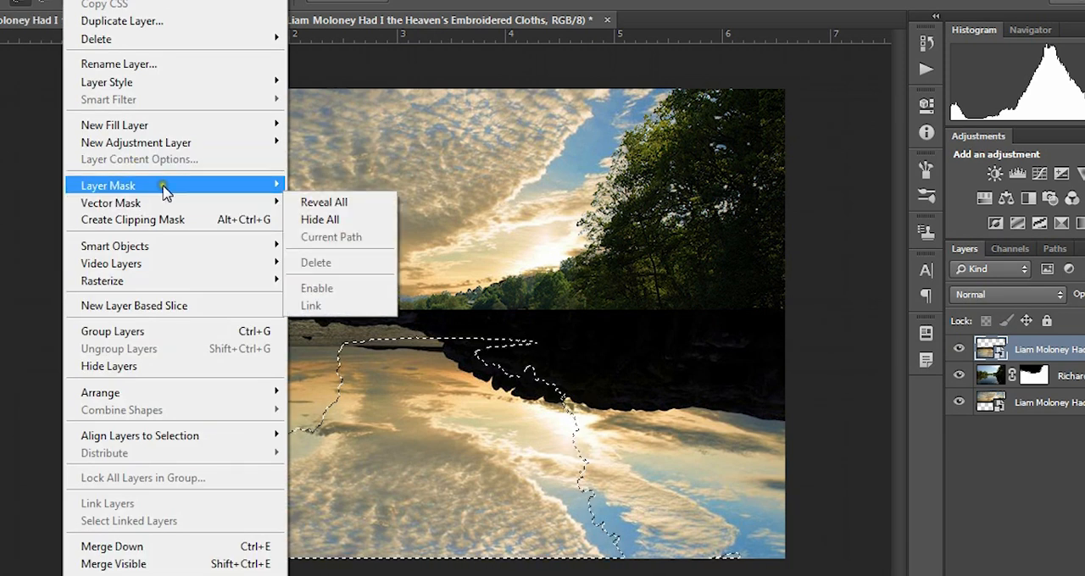
{"action": "mouse_move", "coordinate": [161, 186]}
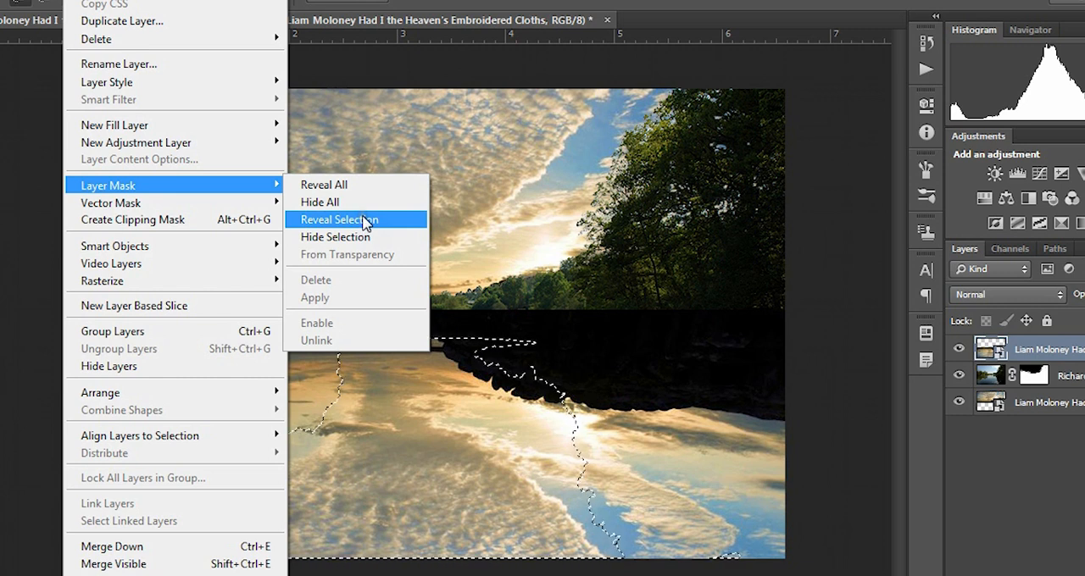
{"action": "left_click", "coordinate": [364, 221]}
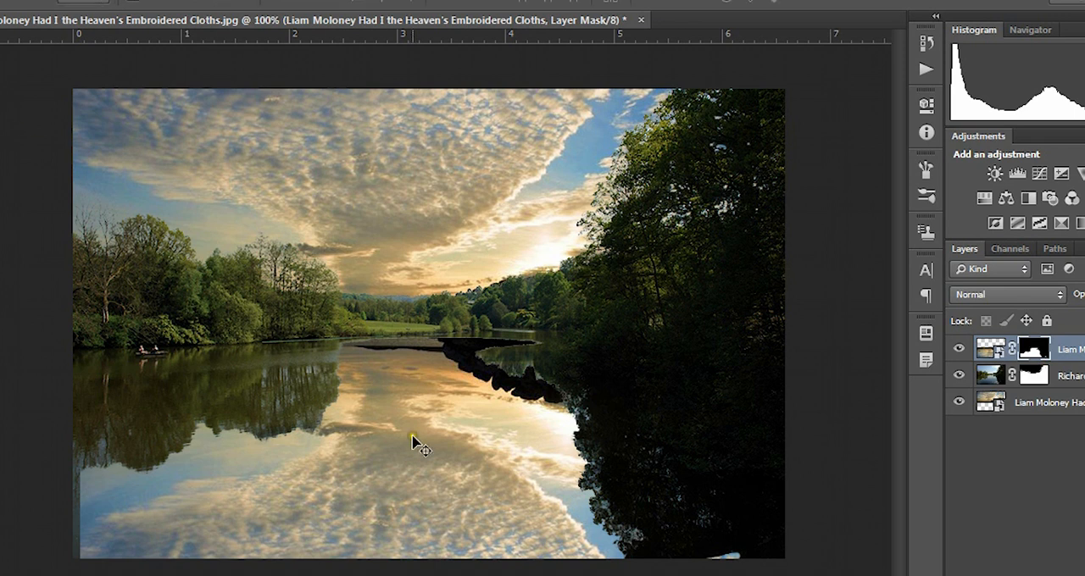
Step: Unlink the mask from the flipped cloud layer and move only the clouds upward so they fill the masked water area
{"action": "left_click_drag", "start_coordinate": [414, 441], "coordinate": [410, 363]}
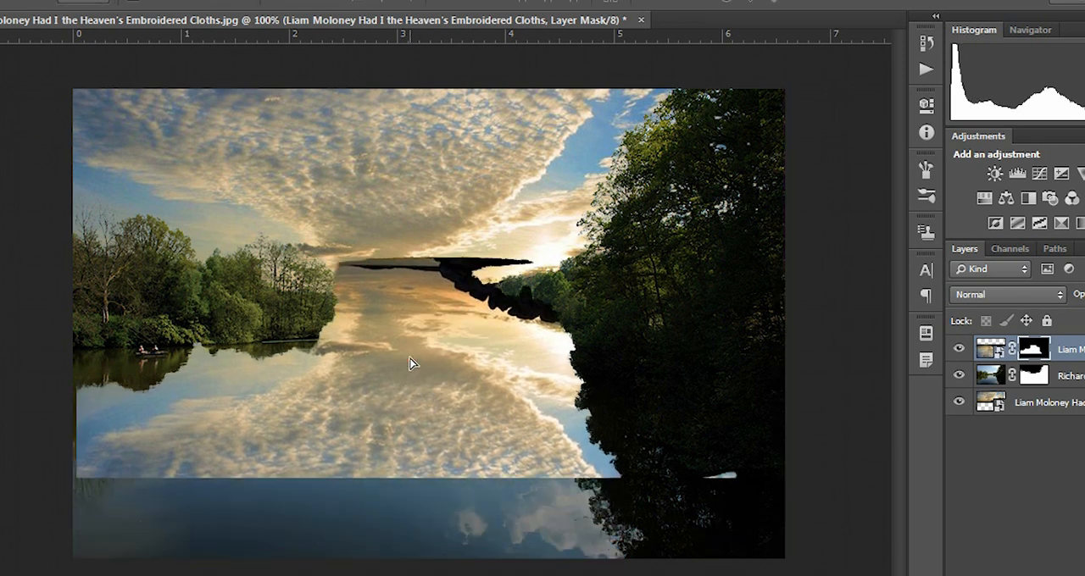
{"action": "key", "text": "ctrl+z"}
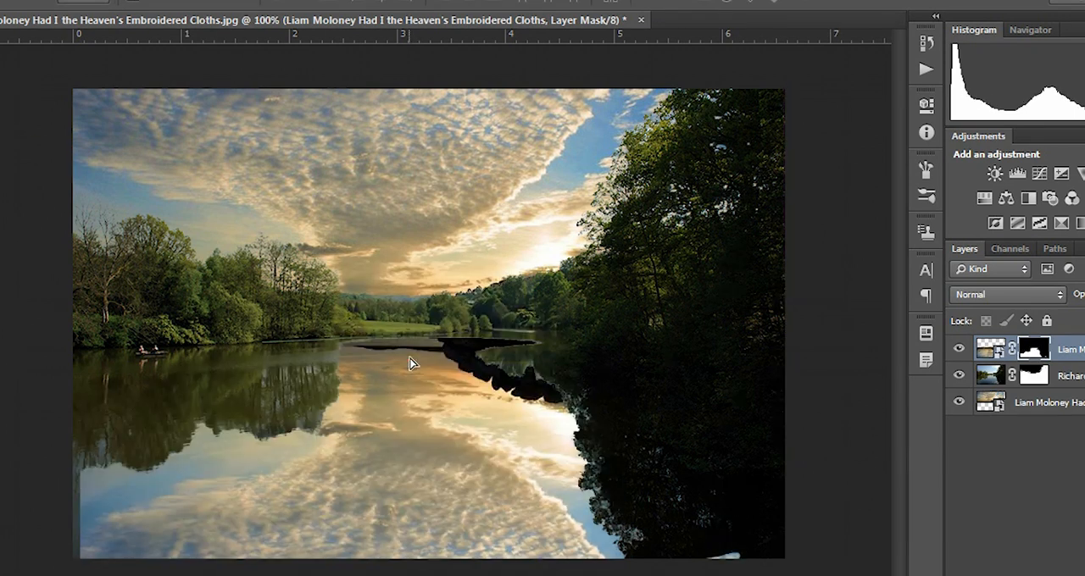
{"action": "left_click", "coordinate": [1012, 350]}
{"action": "left_click", "coordinate": [1034, 349]}
{"action": "left_click", "coordinate": [990, 349]}
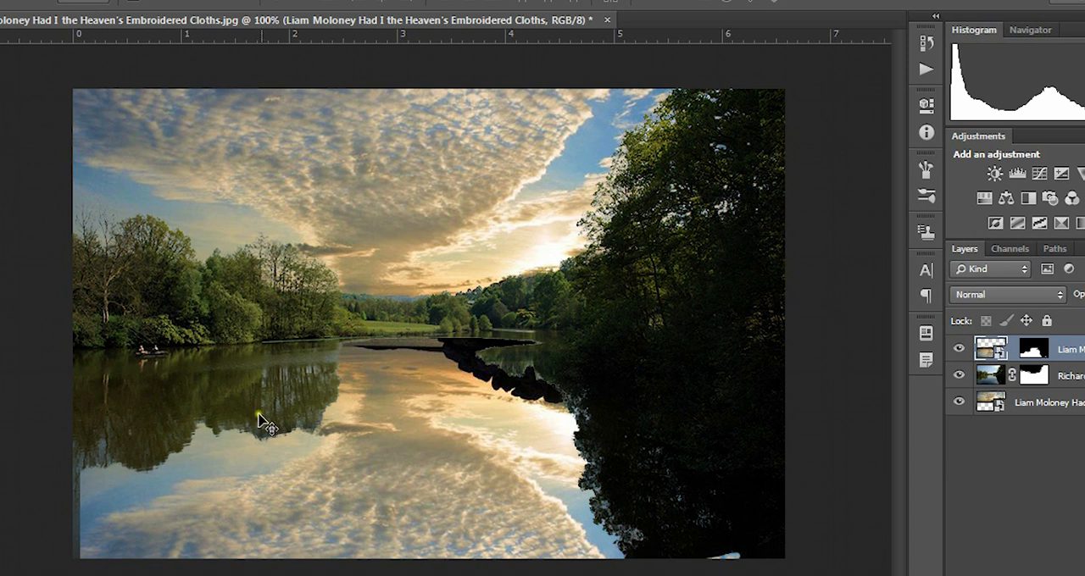
{"action": "left_click_drag", "start_coordinate": [388, 511], "coordinate": [382, 464]}
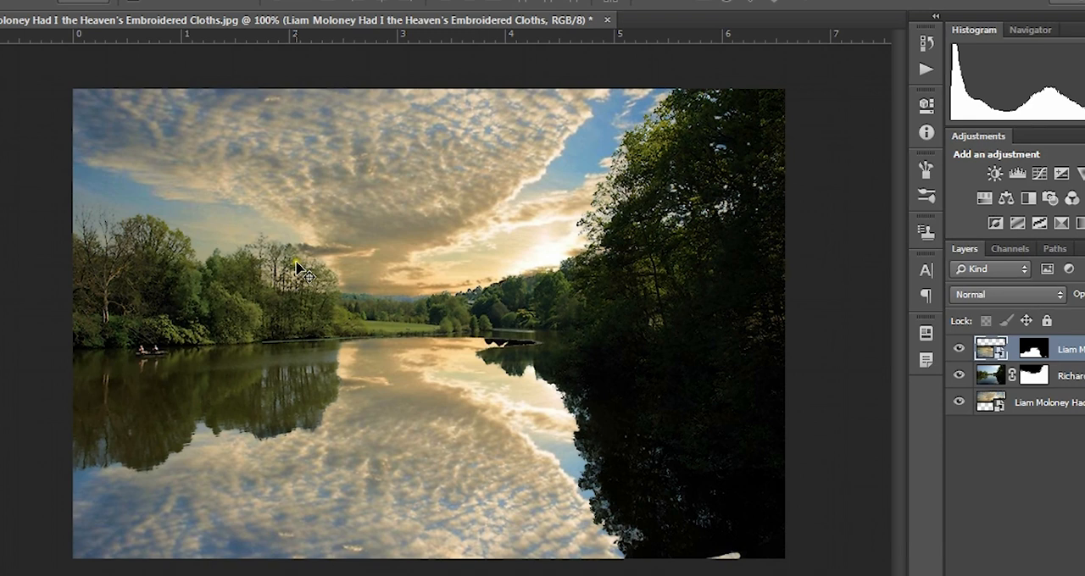
{"action": "left_click_drag", "start_coordinate": [393, 412], "coordinate": [392, 413]}
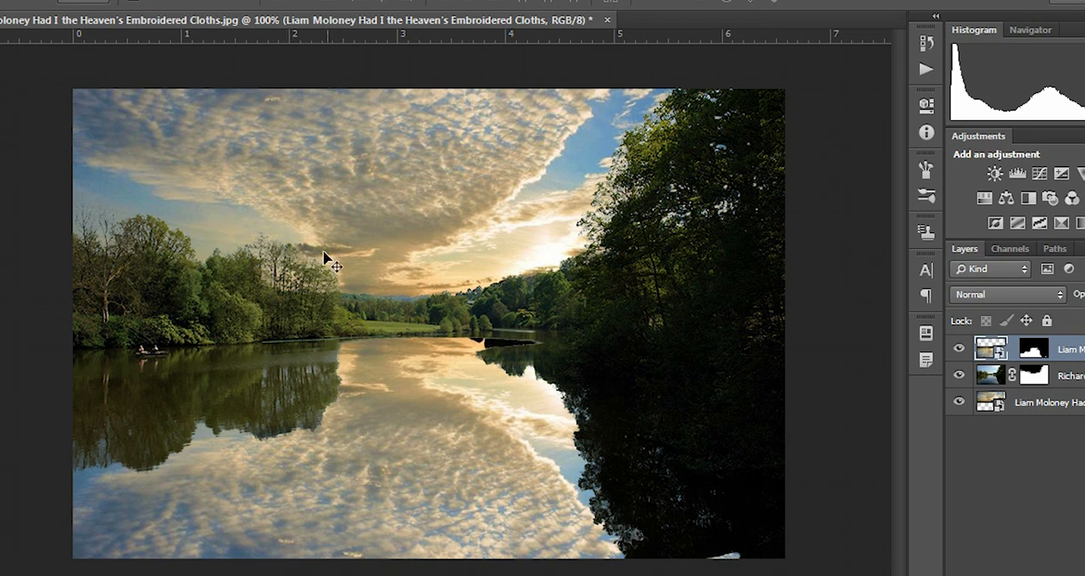
{"action": "left_click_drag", "start_coordinate": [366, 416], "coordinate": [369, 421]}
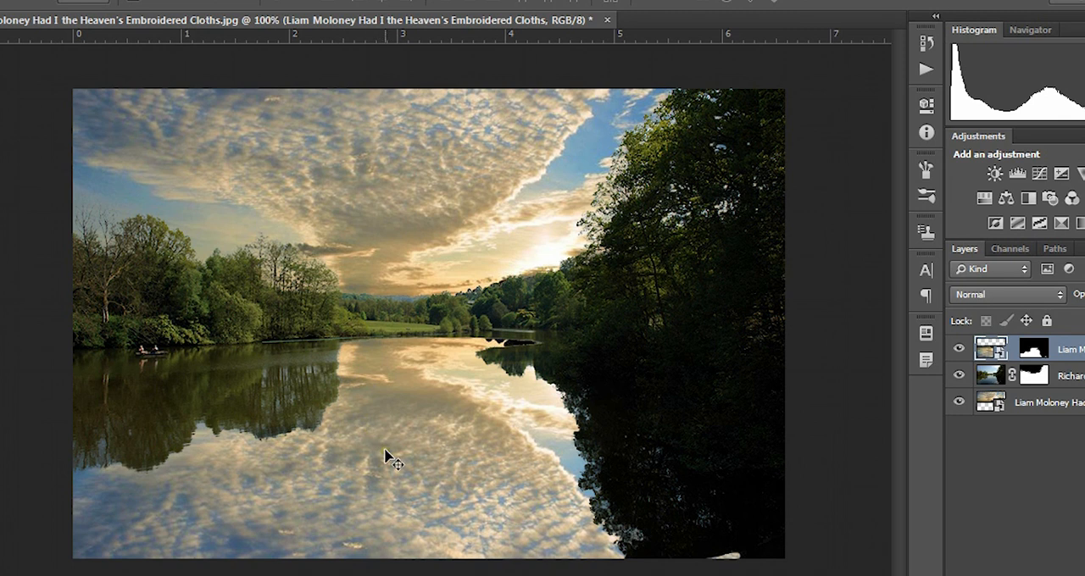
Step: Hide and reshow the flipped cloud layer to compare the lake with and without the reflection
{"action": "left_click", "coordinate": [1061, 512]}
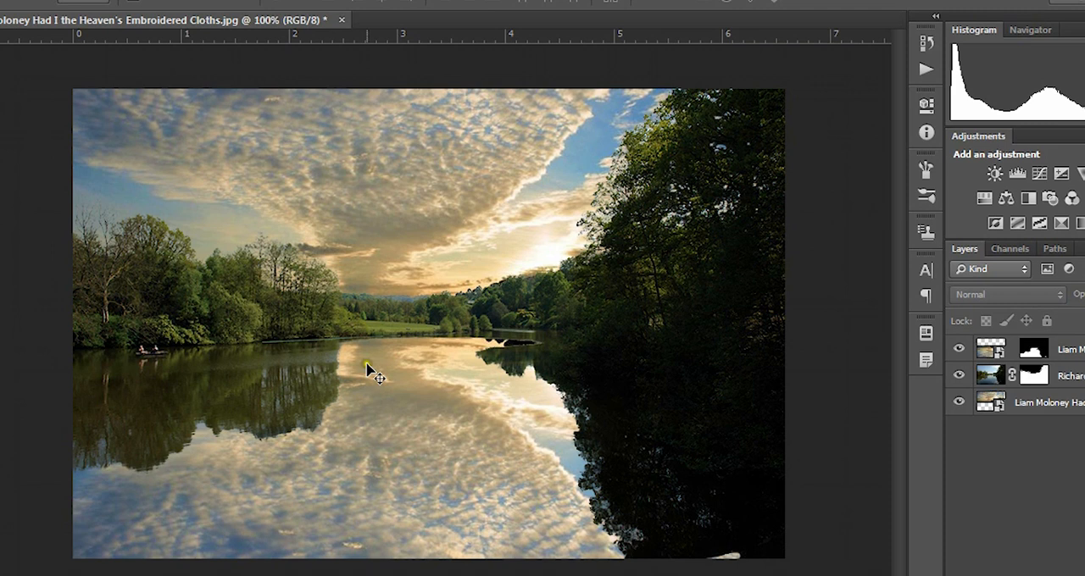
{"action": "left_click", "coordinate": [959, 350]}
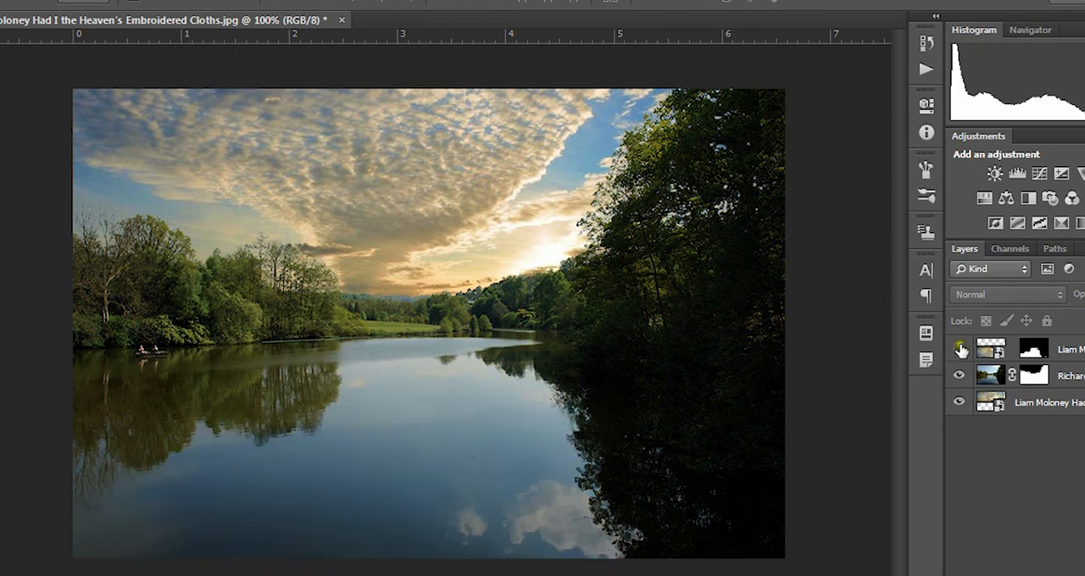
{"action": "left_click", "coordinate": [960, 350]}
Step: Paint on the flipped cloud layer's mask with an enlarged soft brush to hide the clouds over the far water near the shoreline
{"action": "left_click", "coordinate": [1034, 350]}
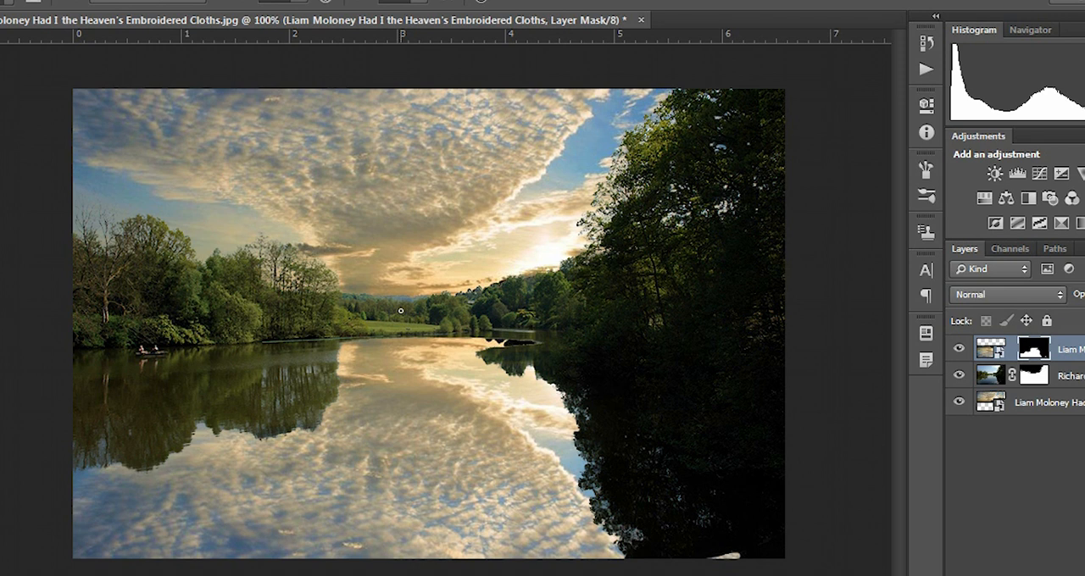
{"action": "key", "text": "bracketright"}
{"action": "key", "text": "bracketright"}
{"action": "key", "text": "bracketright"}
{"action": "key", "text": "bracketright"}
{"action": "key", "text": "bracketright"}
{"action": "left_click", "coordinate": [420, 3]}
{"action": "left_click", "coordinate": [376, 16]}
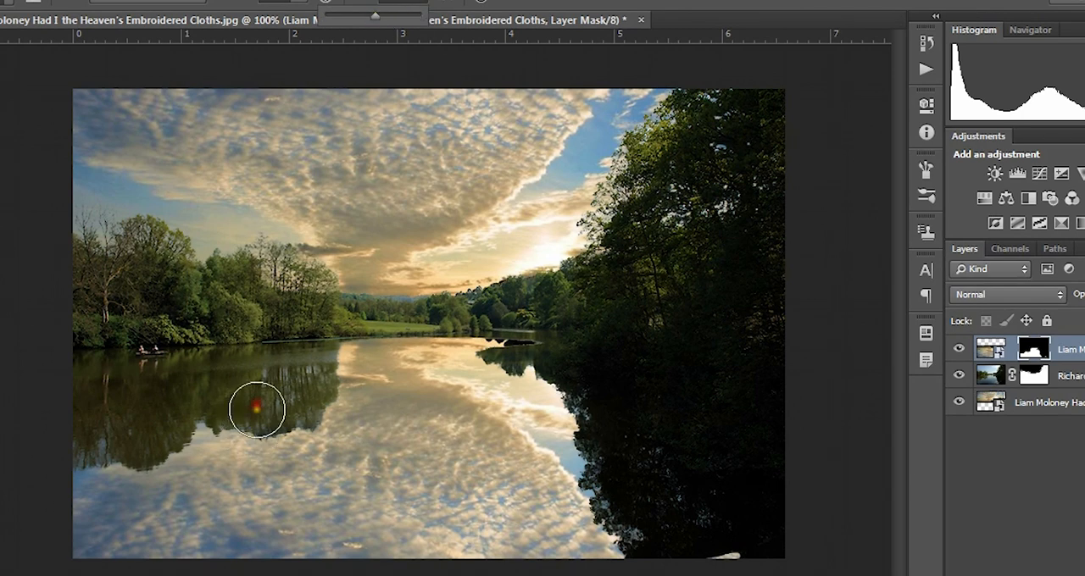
{"action": "mouse_move", "coordinate": [356, 320]}
{"action": "left_mouse_down"}
{"action": "mouse_move", "coordinate": [472, 313]}
{"action": "mouse_move", "coordinate": [323, 331]}
{"action": "mouse_move", "coordinate": [537, 314]}
{"action": "mouse_move", "coordinate": [477, 313]}
{"action": "mouse_move", "coordinate": [445, 330]}
{"action": "mouse_move", "coordinate": [353, 327]}
{"action": "mouse_move", "coordinate": [364, 335]}
{"action": "mouse_move", "coordinate": [277, 347]}
{"action": "mouse_move", "coordinate": [492, 331]}
{"action": "mouse_move", "coordinate": [484, 314]}
{"action": "mouse_move", "coordinate": [629, 322]}
{"action": "mouse_move", "coordinate": [297, 341]}
{"action": "mouse_move", "coordinate": [415, 315]}
{"action": "mouse_move", "coordinate": [520, 372]}
{"action": "mouse_move", "coordinate": [443, 273]}
{"action": "mouse_move", "coordinate": [382, 298]}
{"action": "mouse_move", "coordinate": [401, 290]}
{"action": "left_mouse_up"}
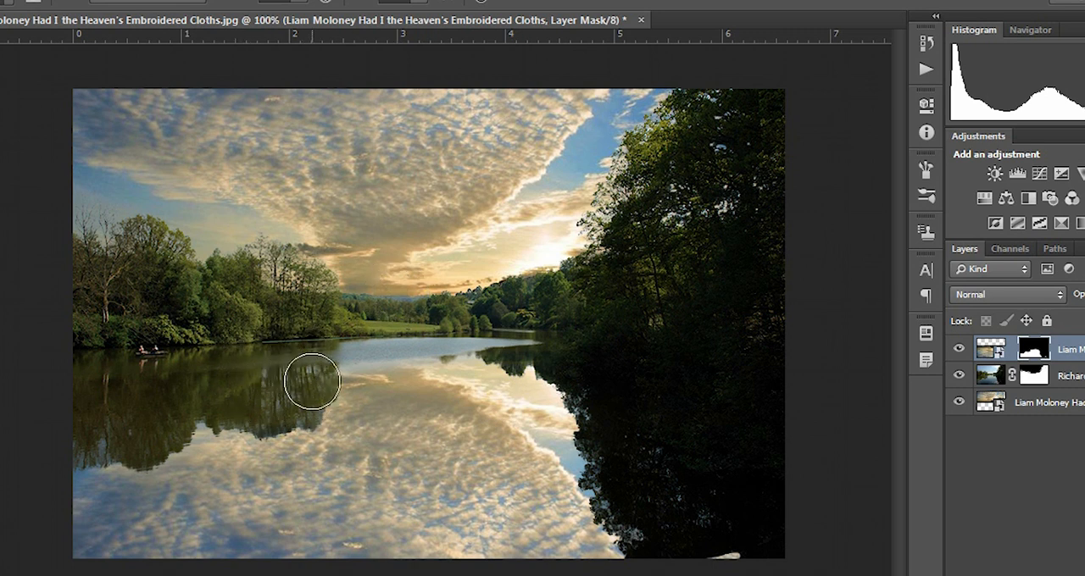
{"action": "key", "text": "ctrl+plus"}
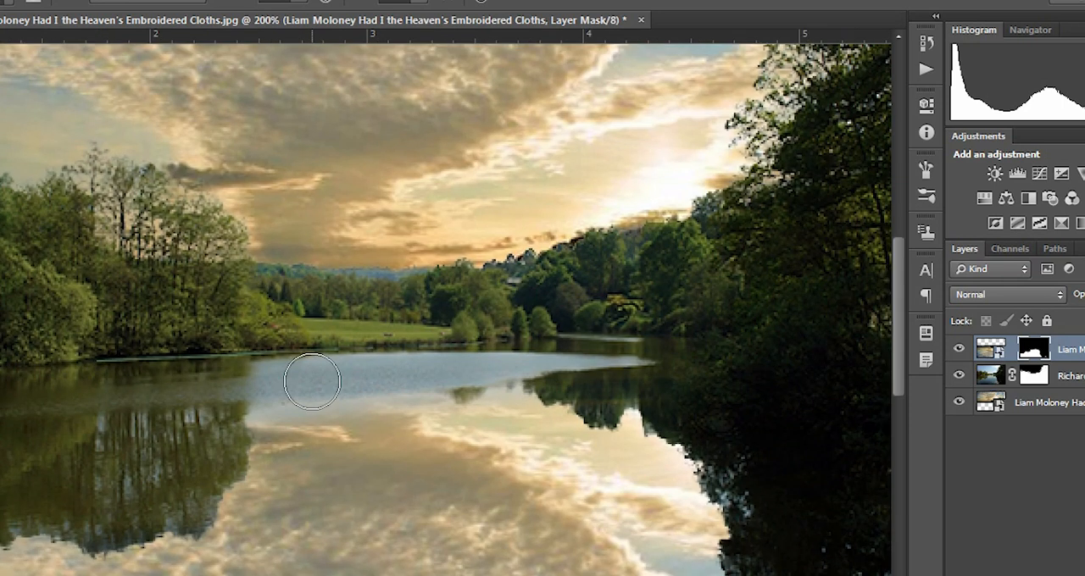
{"action": "key", "text": "bracketright"}
{"action": "key", "text": "bracketright"}
{"action": "key", "text": "bracketright"}
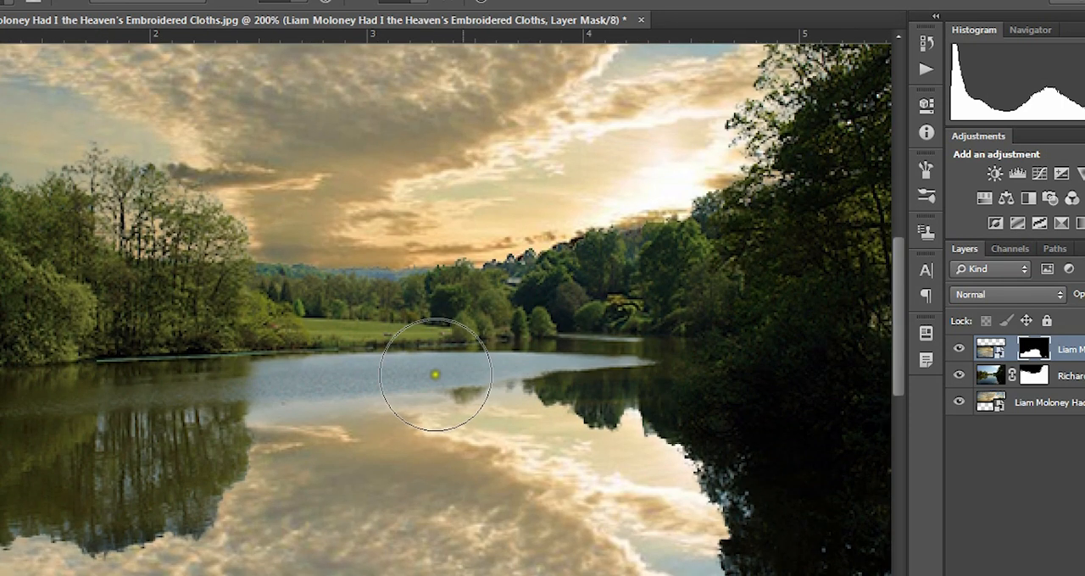
{"action": "mouse_move", "coordinate": [687, 427]}
{"action": "left_mouse_down"}
{"action": "mouse_move", "coordinate": [719, 424]}
{"action": "mouse_move", "coordinate": [712, 443]}
{"action": "mouse_move", "coordinate": [760, 549]}
{"action": "mouse_move", "coordinate": [806, 501]}
{"action": "left_mouse_up"}
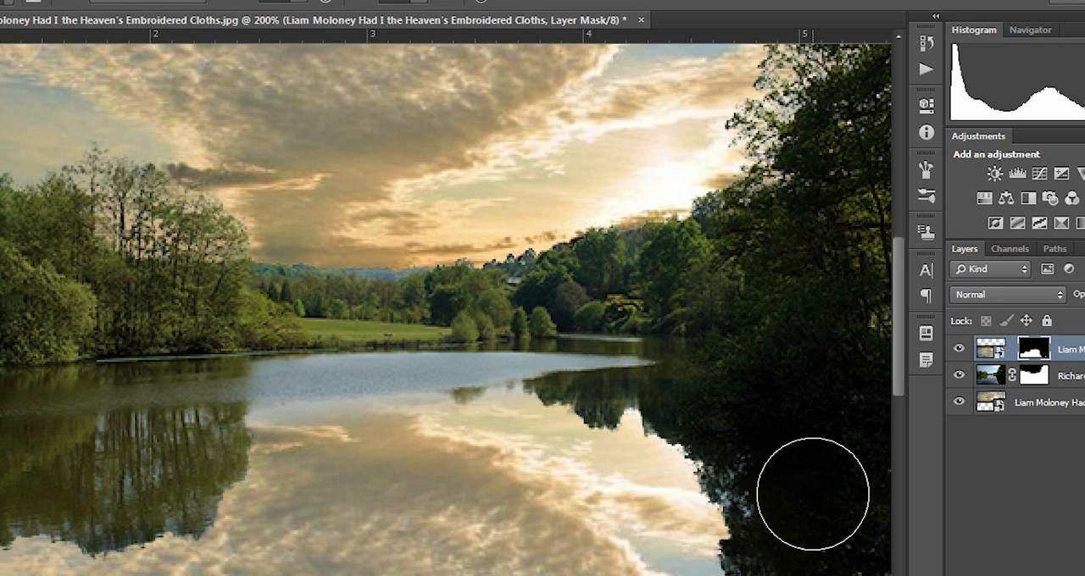
Step: Try refining the reflection mask with Smooth 12, Feather 5.0 px, Contrast 2% and Shift Edge +27%, and undo it
{"action": "left_click", "coordinate": [990, 349]}
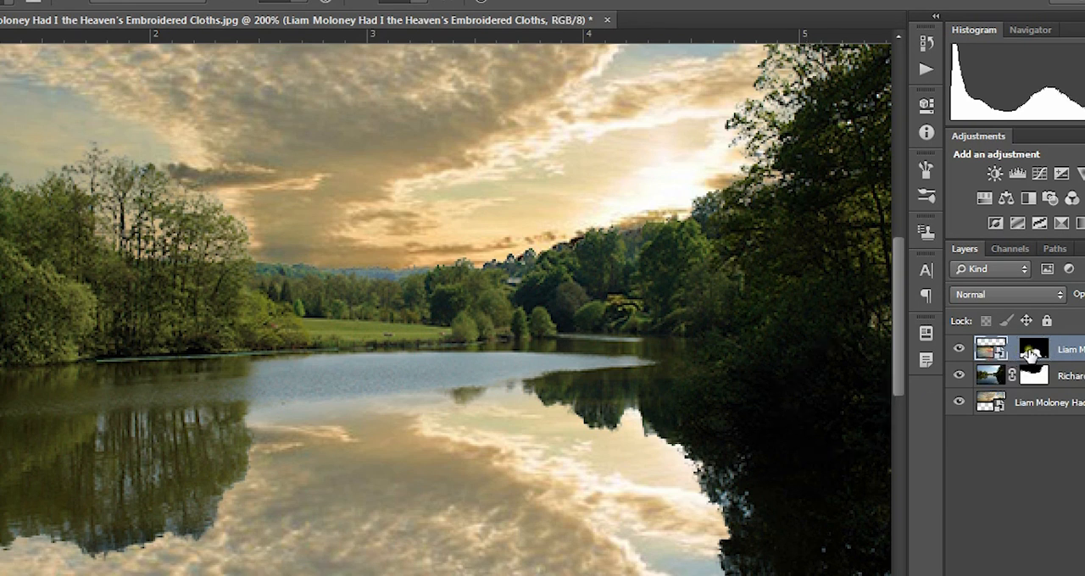
{"action": "left_click", "coordinate": [1037, 350]}
{"action": "right_click", "coordinate": [1038, 352]}
{"action": "left_click", "coordinate": [998, 506]}
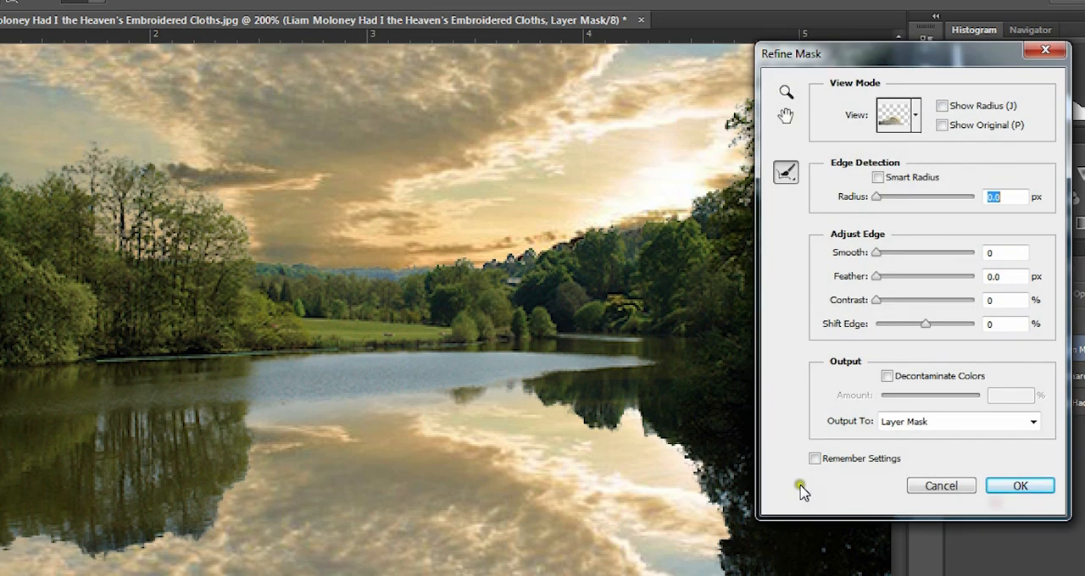
{"action": "left_click_drag", "start_coordinate": [873, 254], "coordinate": [890, 258]}
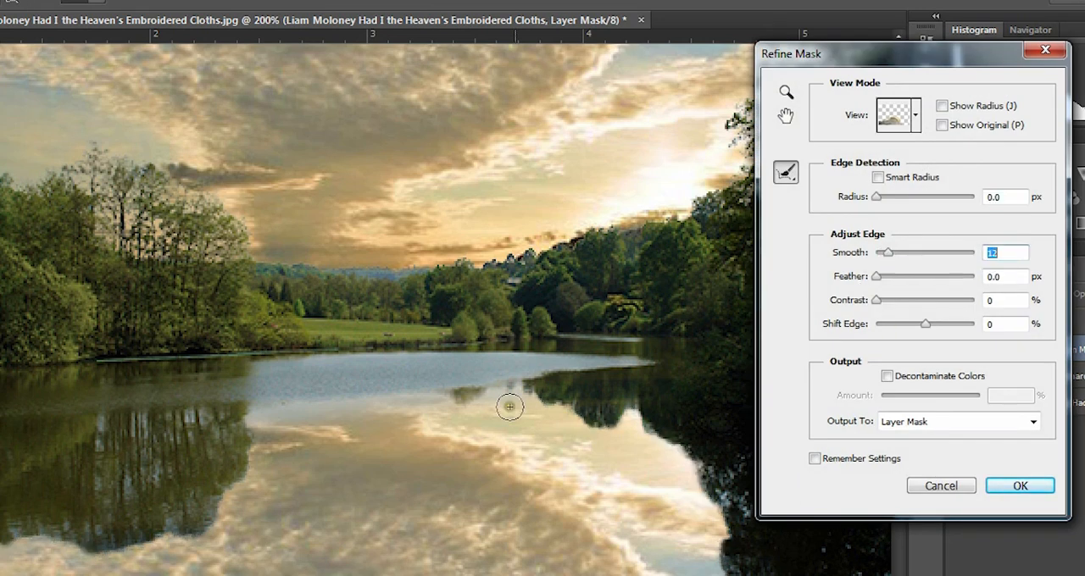
{"action": "left_click_drag", "start_coordinate": [878, 278], "coordinate": [908, 284]}
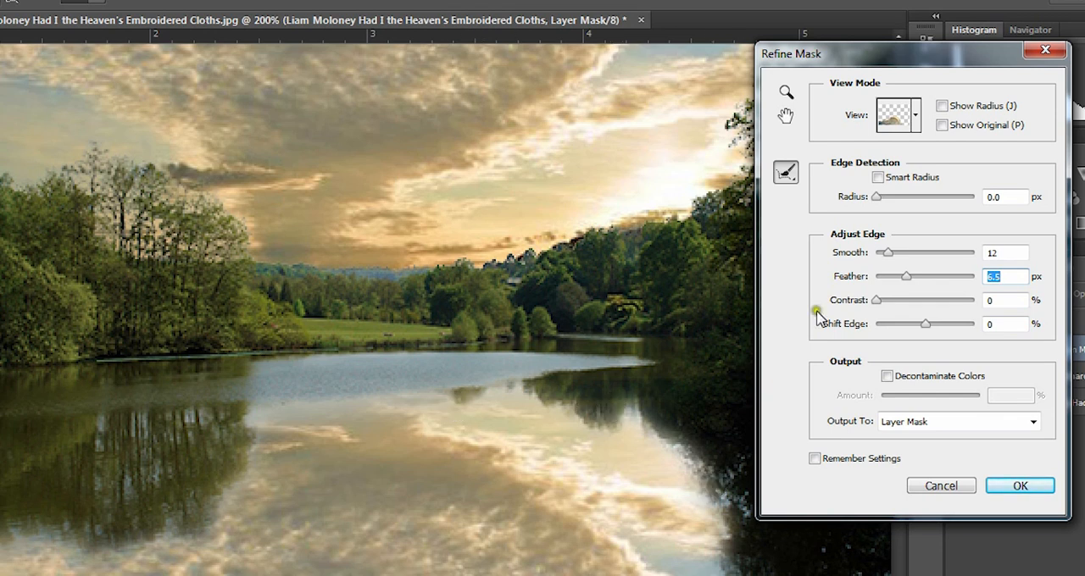
{"action": "left_click_drag", "start_coordinate": [876, 300], "coordinate": [878, 328]}
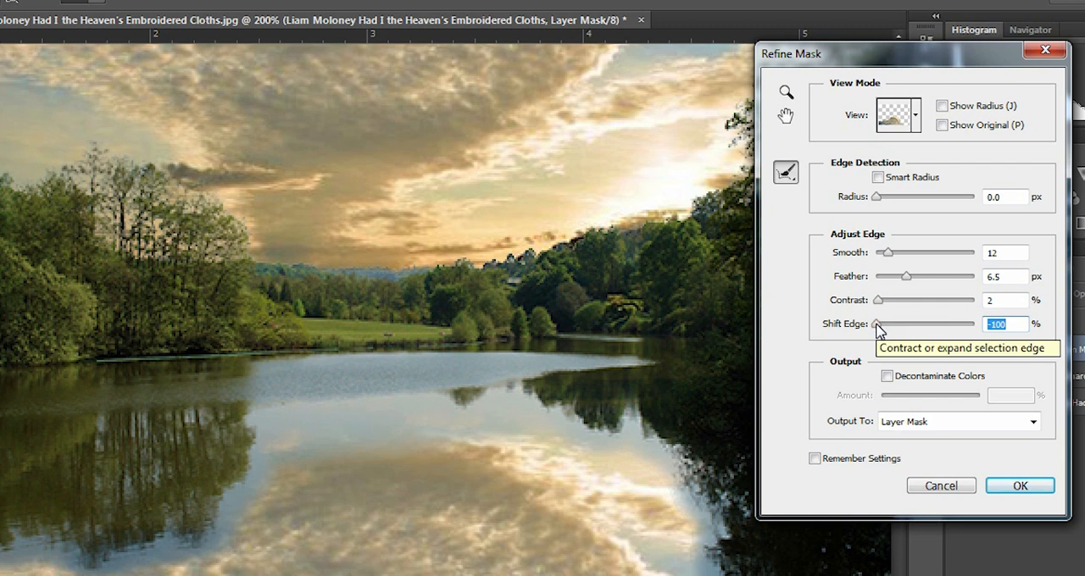
{"action": "left_click_drag", "start_coordinate": [900, 335], "coordinate": [939, 323]}
{"action": "left_click_drag", "start_coordinate": [906, 277], "coordinate": [903, 283]}
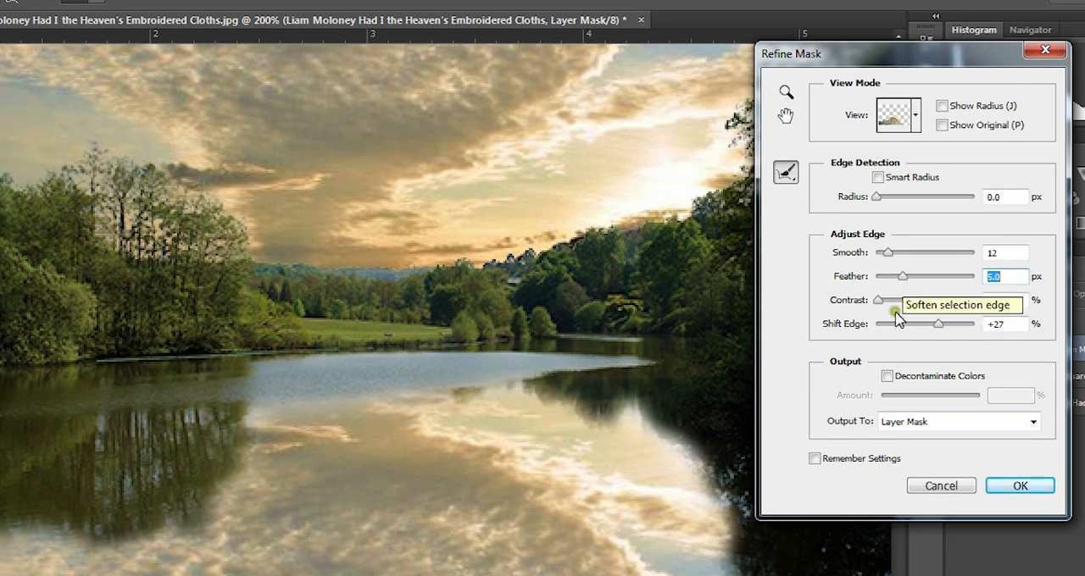
{"action": "left_click", "coordinate": [1020, 485]}
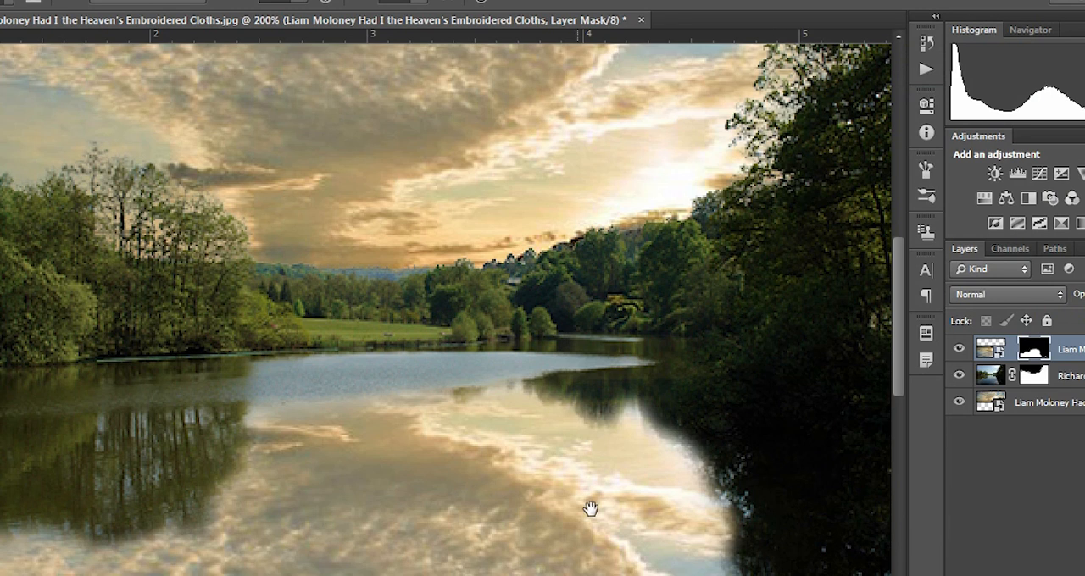
{"action": "mouse_move", "coordinate": [588, 506]}
{"action": "left_mouse_down"}
{"action": "mouse_move", "coordinate": [516, 361]}
{"action": "mouse_move", "coordinate": [460, 289]}
{"action": "mouse_move", "coordinate": [497, 356]}
{"action": "left_mouse_up"}
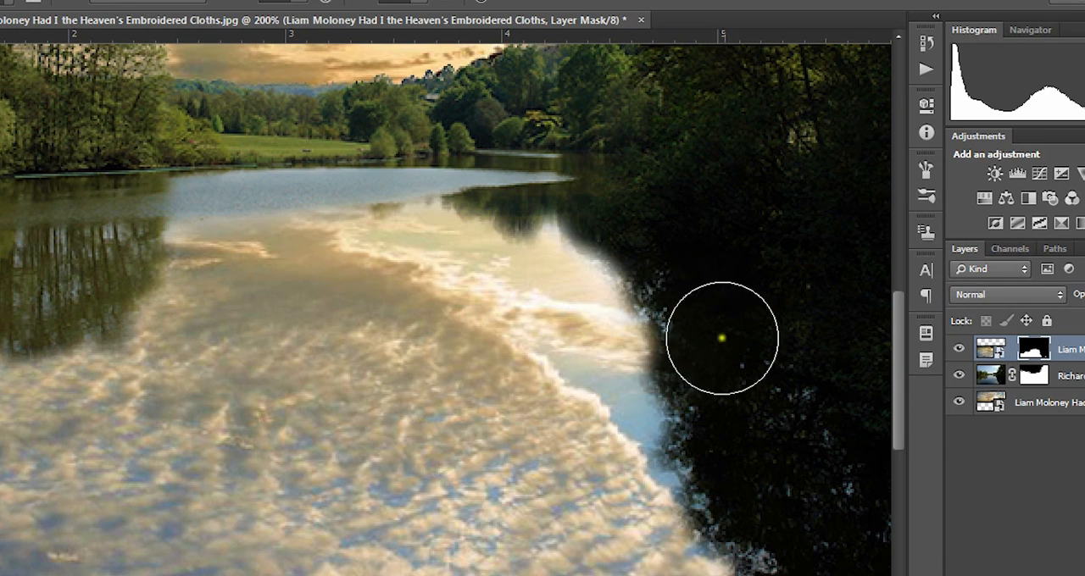
{"action": "left_click_drag", "start_coordinate": [642, 266], "coordinate": [646, 268]}
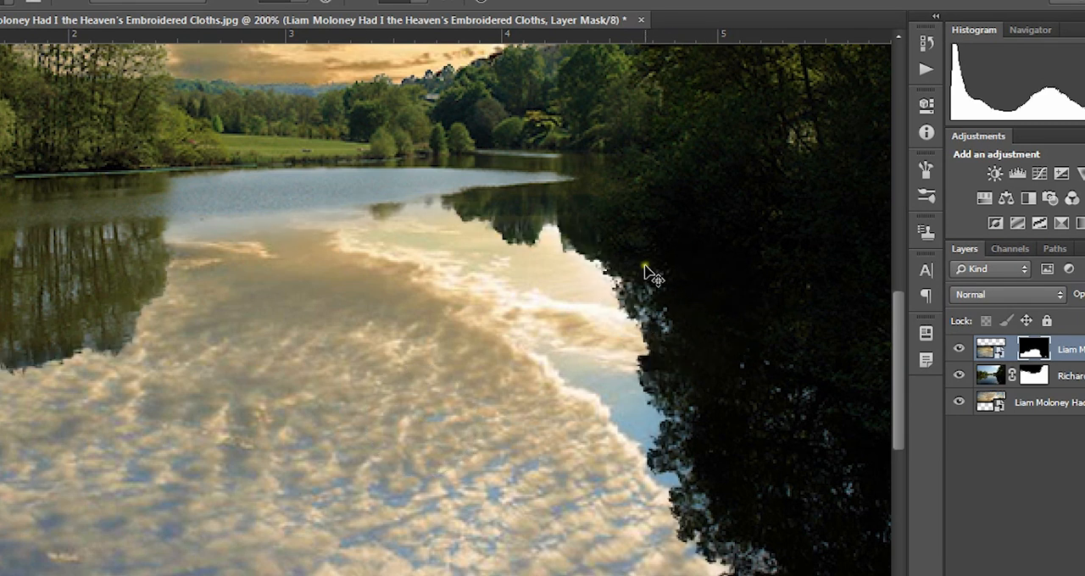
Step: Refine the flipped cloud layer's mask with Smooth 15 and Feather 3.1 px, output to the layer mask
{"action": "right_click", "coordinate": [1044, 356]}
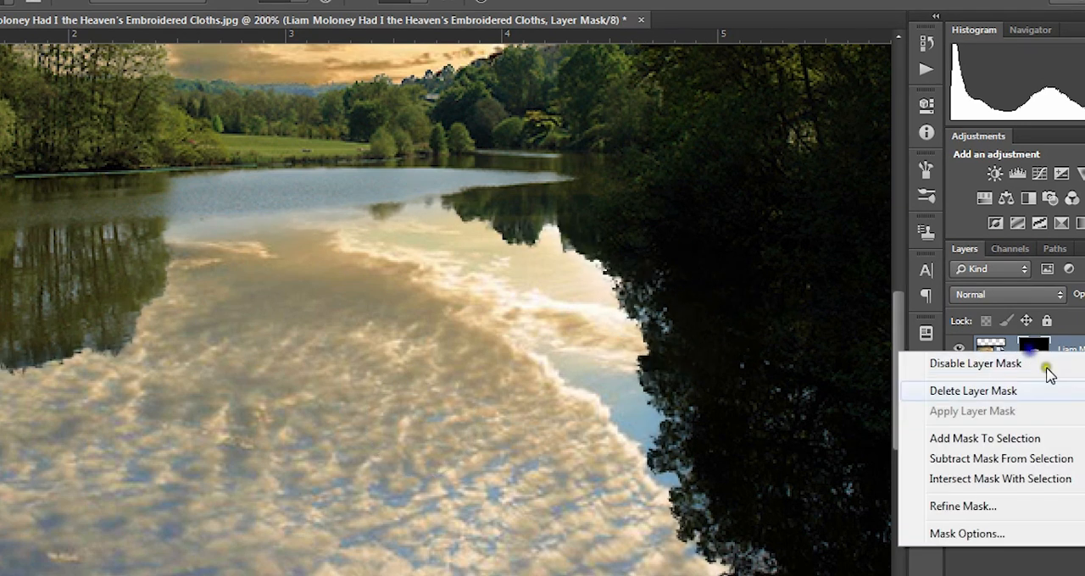
{"action": "left_click", "coordinate": [1000, 505]}
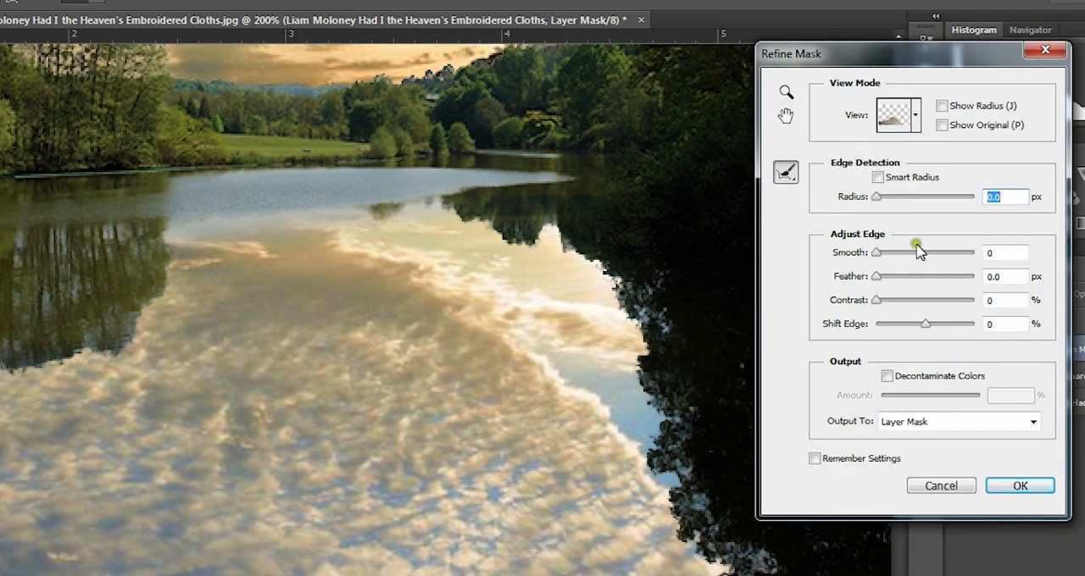
{"action": "left_click_drag", "start_coordinate": [882, 254], "coordinate": [893, 283]}
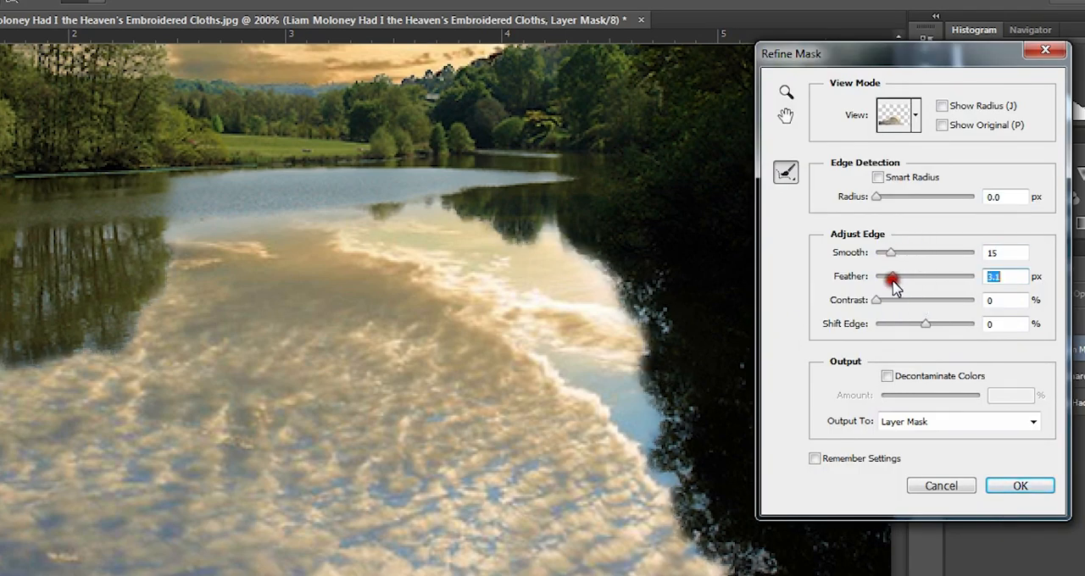
{"action": "left_click", "coordinate": [1020, 486]}
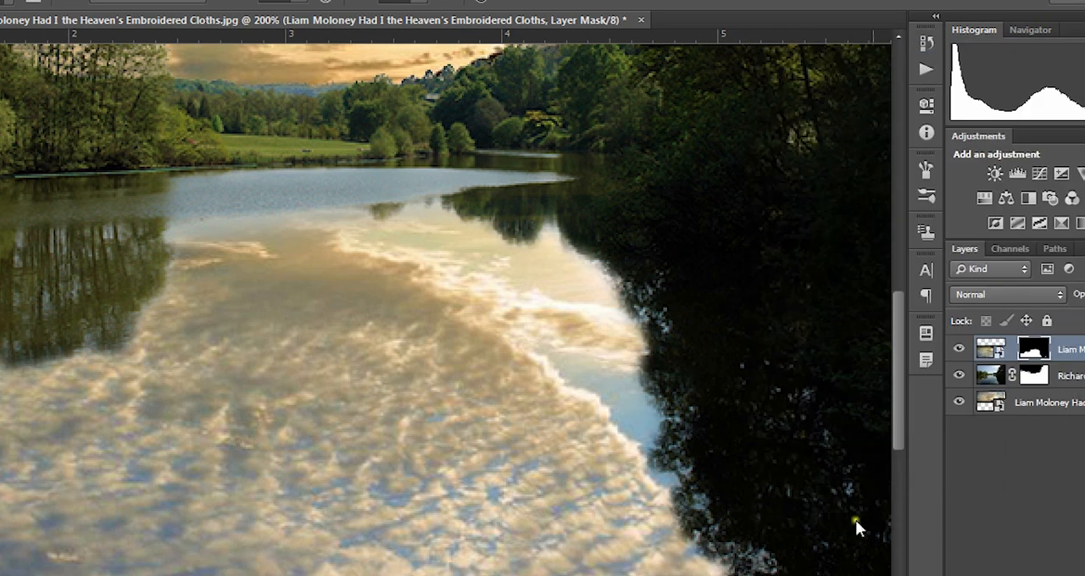
Step: Set the flipped cloud layer's blend mode to Overlay and inspect the reflection up close
{"action": "left_click_drag", "start_coordinate": [262, 351], "coordinate": [610, 431]}
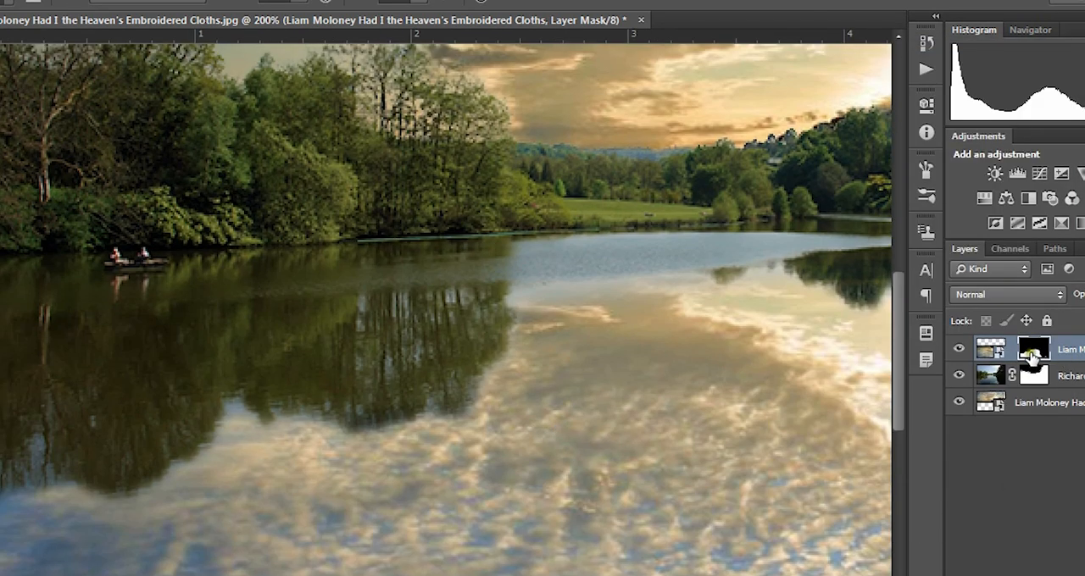
{"action": "key", "text": "ctrl+minus"}
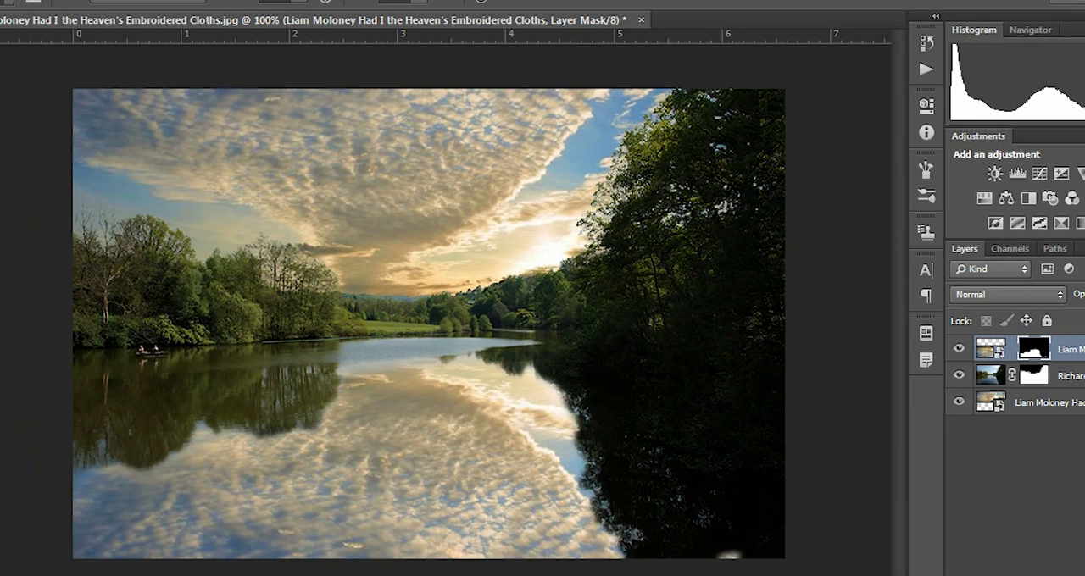
{"action": "left_click", "coordinate": [990, 349]}
{"action": "left_click", "coordinate": [1034, 294]}
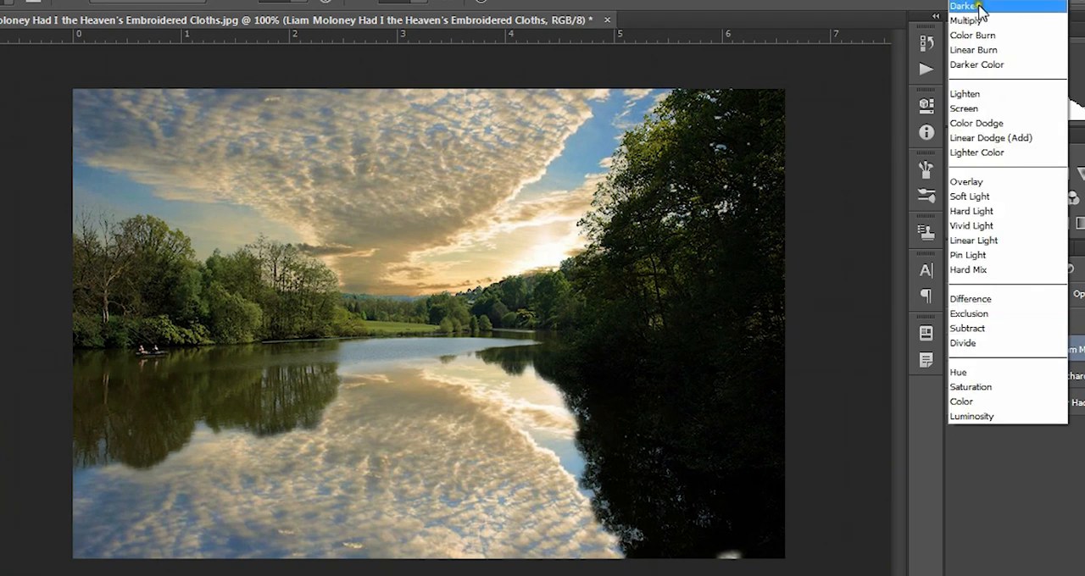
{"action": "left_click", "coordinate": [1008, 180]}
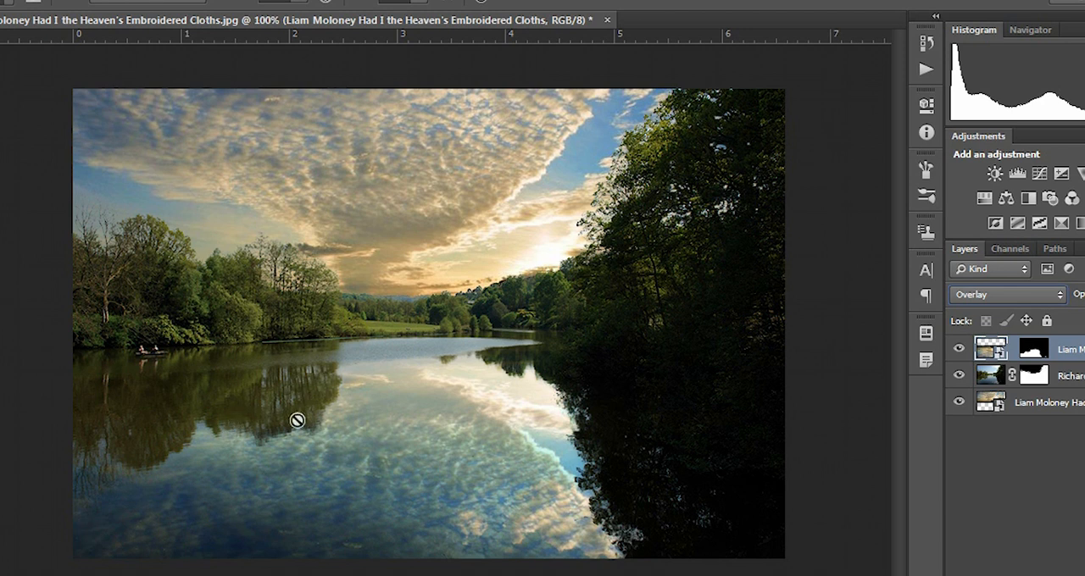
{"action": "key", "text": "ctrl+plus"}
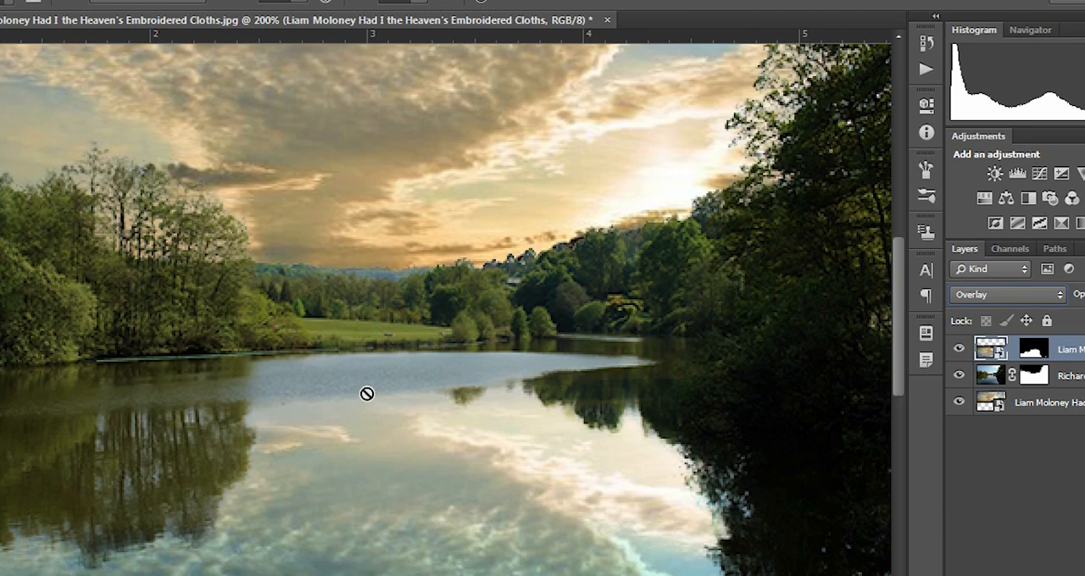
{"action": "left_click_drag", "start_coordinate": [318, 518], "coordinate": [424, 388]}
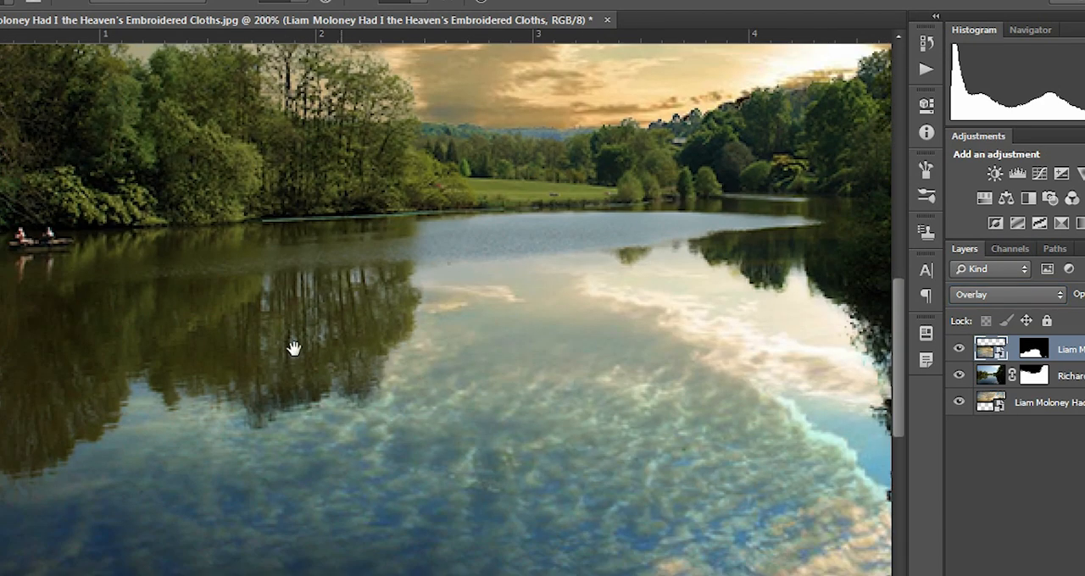
{"action": "key", "text": "ctrl+minus"}
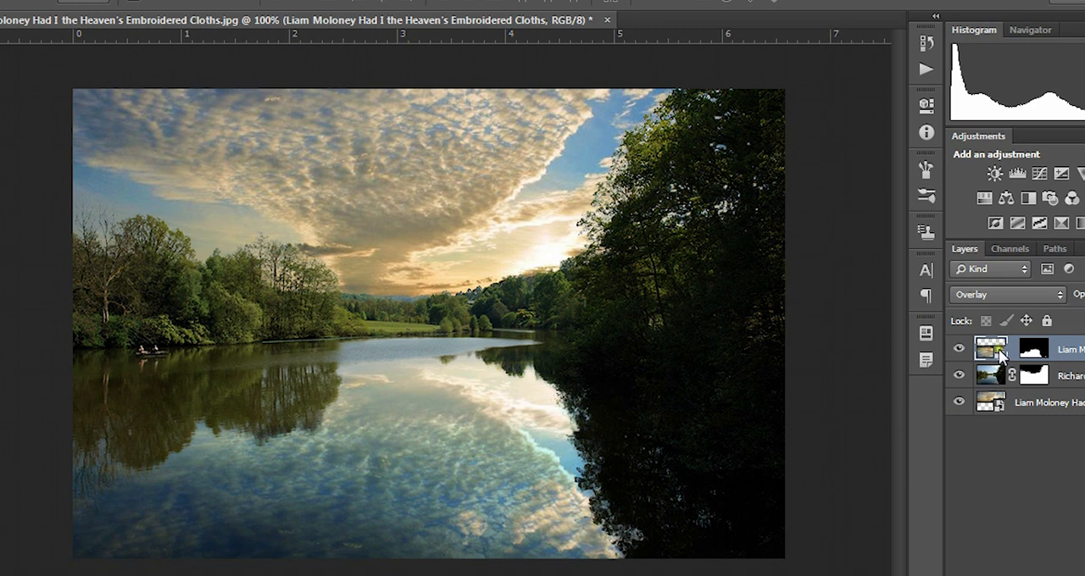
Step: Open the flipped cloud layer in the Liquify filter
{"action": "left_click", "coordinate": [227, 0]}
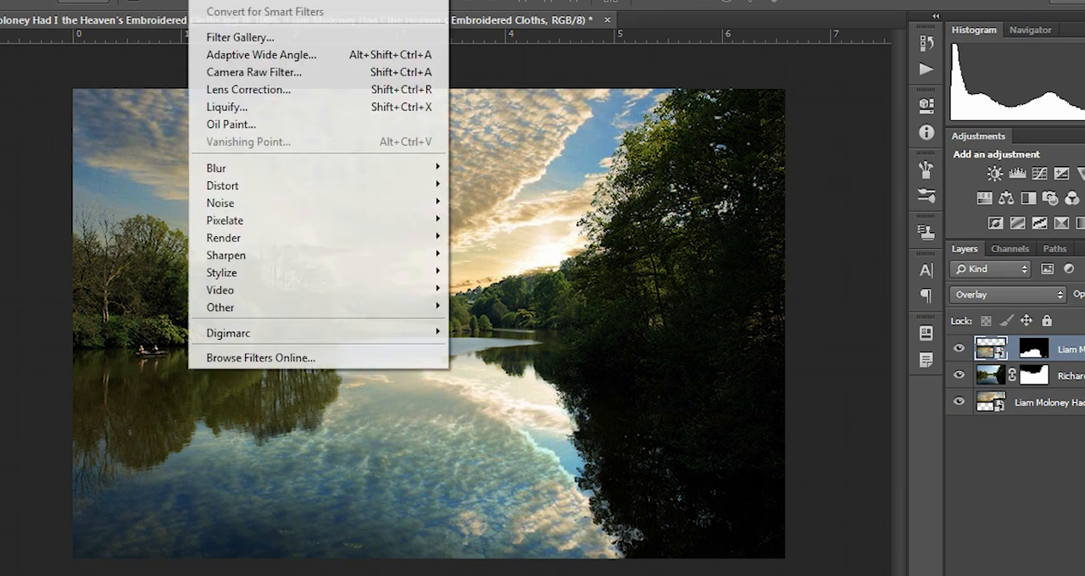
{"action": "mouse_move", "coordinate": [251, 173]}
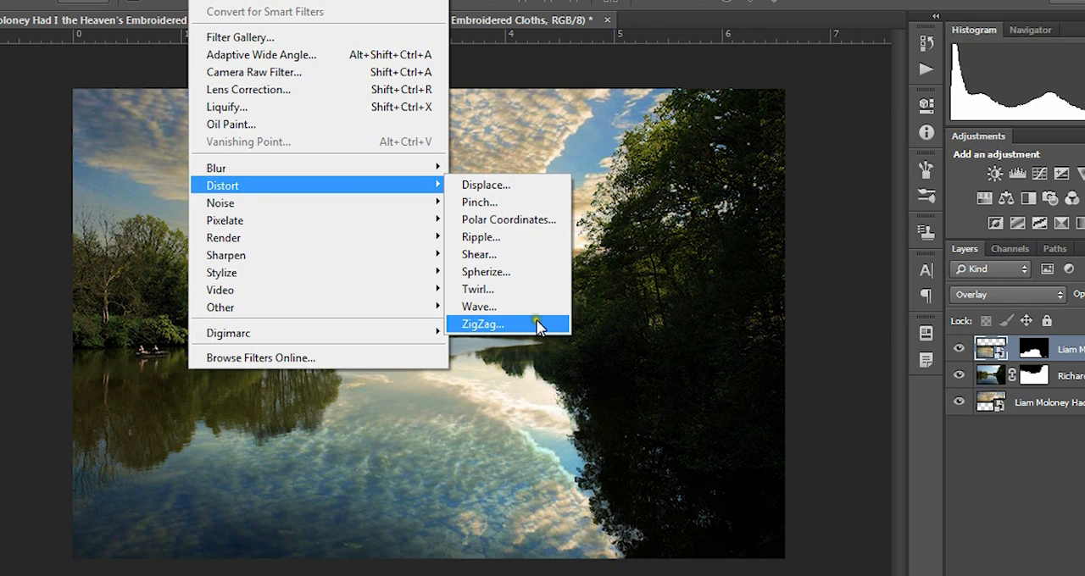
{"action": "left_click", "coordinate": [338, 109]}
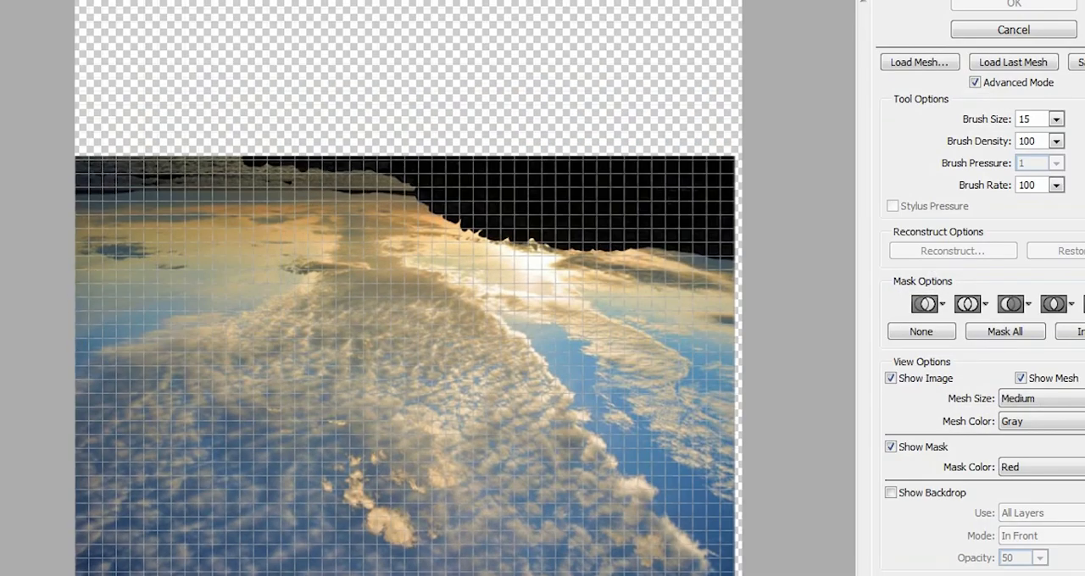
Step: Try warping the flipped clouds with a size 70 Liquify brush, and undo the stroke
{"action": "left_click_drag", "start_coordinate": [90, 326], "coordinate": [388, 191]}
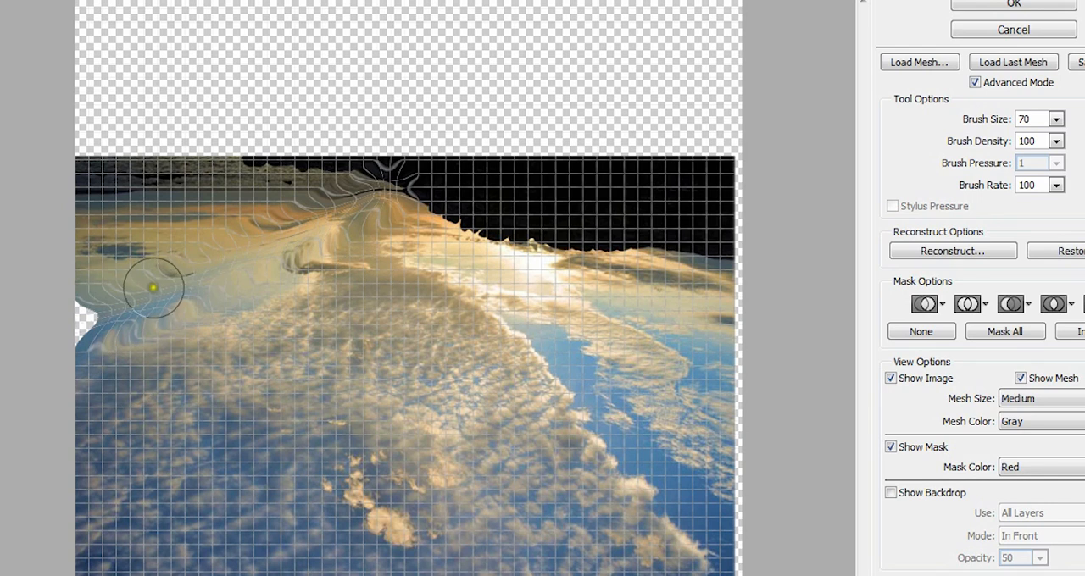
{"action": "key", "text": "ctrl+space"}
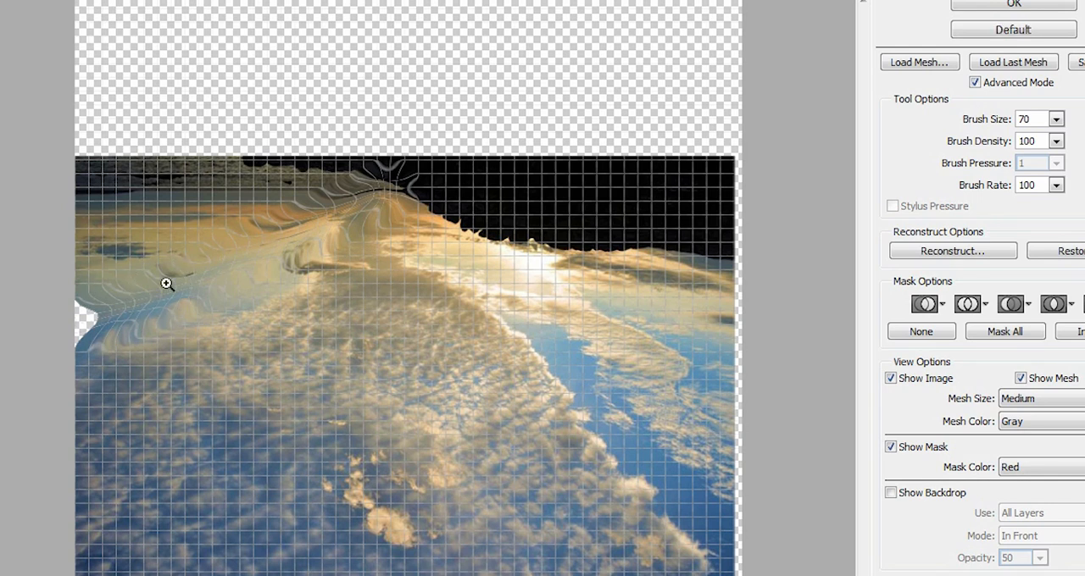
{"action": "key", "text": "ctrl+z"}
Step: Distort the flipped clouds into fine ripples using Liquify with brush size 15, density 50 and rate 80, and apply the filter
{"action": "key", "text": "bracketleft"}
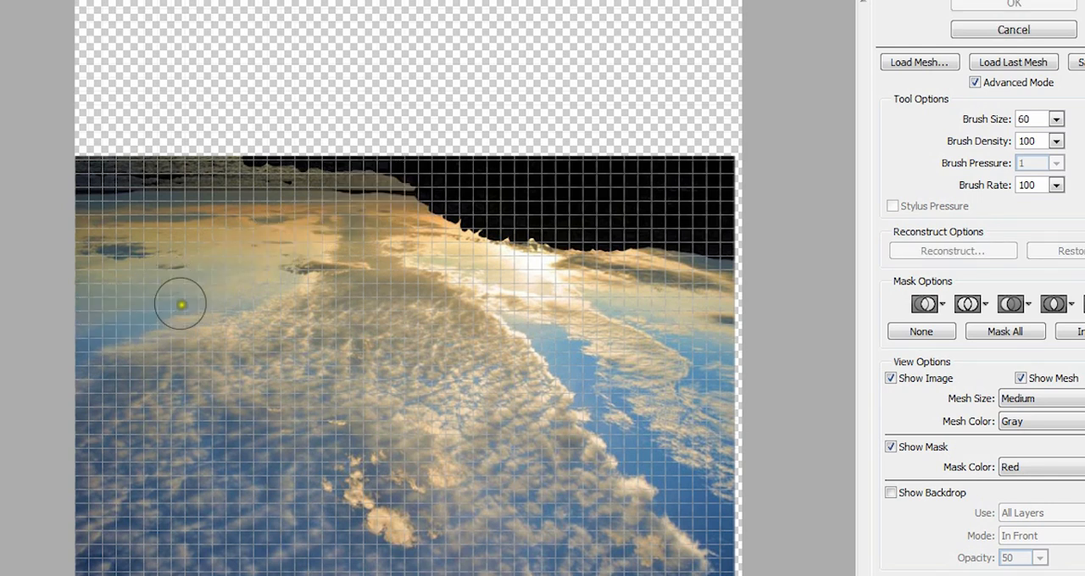
{"action": "key", "text": "bracketleft"}
{"action": "key", "text": "bracketleft"}
{"action": "key", "text": "bracketleft"}
{"action": "key", "text": "bracketleft"}
{"action": "key", "text": "bracketleft"}
{"action": "key", "text": "bracketleft"}
{"action": "mouse_move", "coordinate": [118, 330]}
{"action": "left_mouse_down"}
{"action": "mouse_move", "coordinate": [325, 235]}
{"action": "mouse_move", "coordinate": [77, 353]}
{"action": "left_mouse_up"}
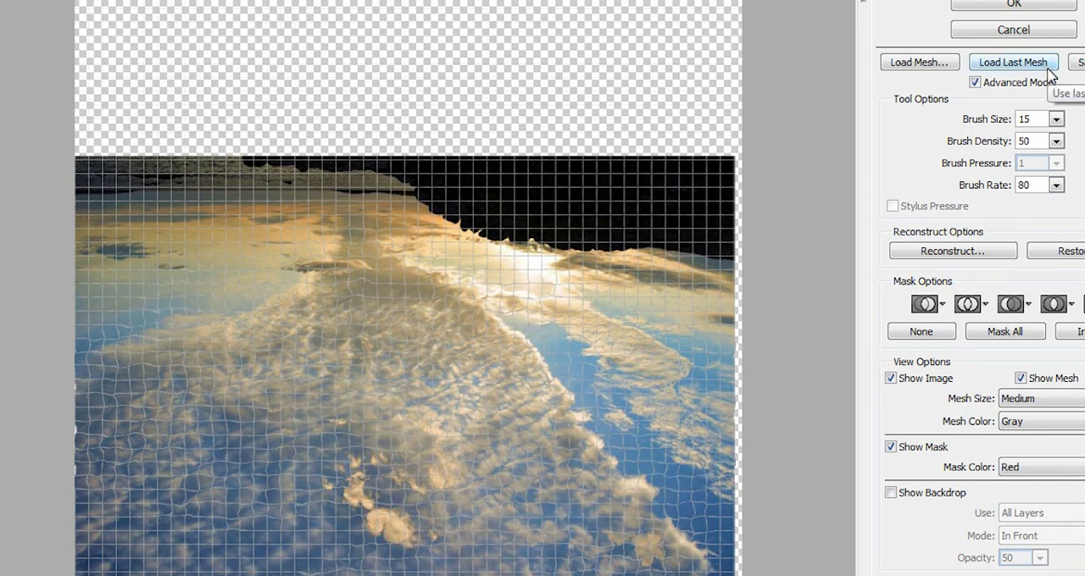
{"action": "left_click", "coordinate": [1055, 7]}
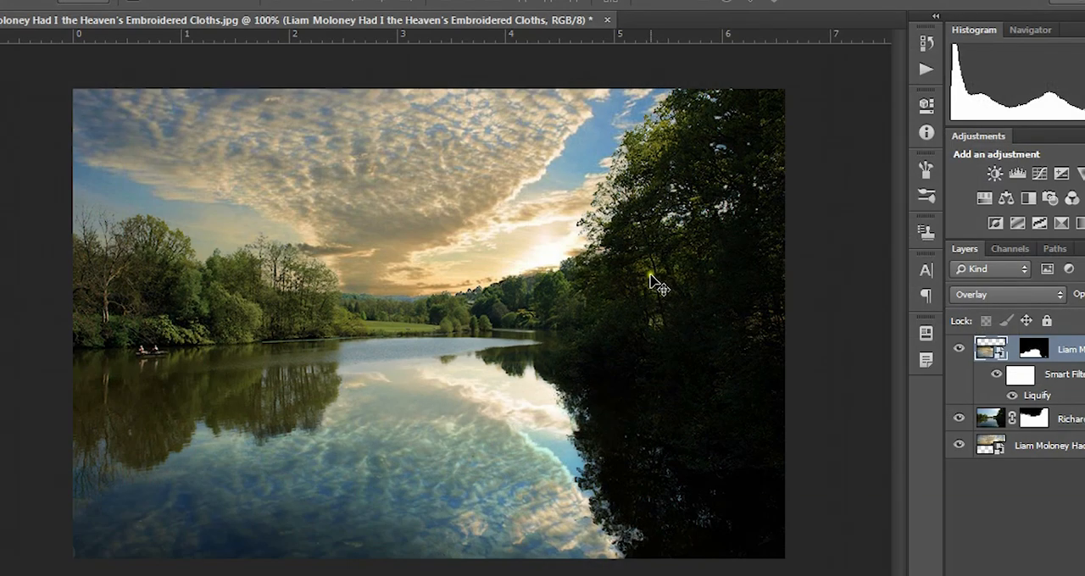
Step: Compare the water reflection with and without the Liquify smart filter
{"action": "left_click", "coordinate": [1011, 397]}
{"action": "left_click", "coordinate": [1012, 397]}
{"action": "left_click", "coordinate": [1013, 398]}
{"action": "left_click", "coordinate": [1013, 398]}
Step: Add a new top layer and paint a warm orange sampled from the sky across the horizon and distant trees
{"action": "left_click", "coordinate": [1016, 501]}
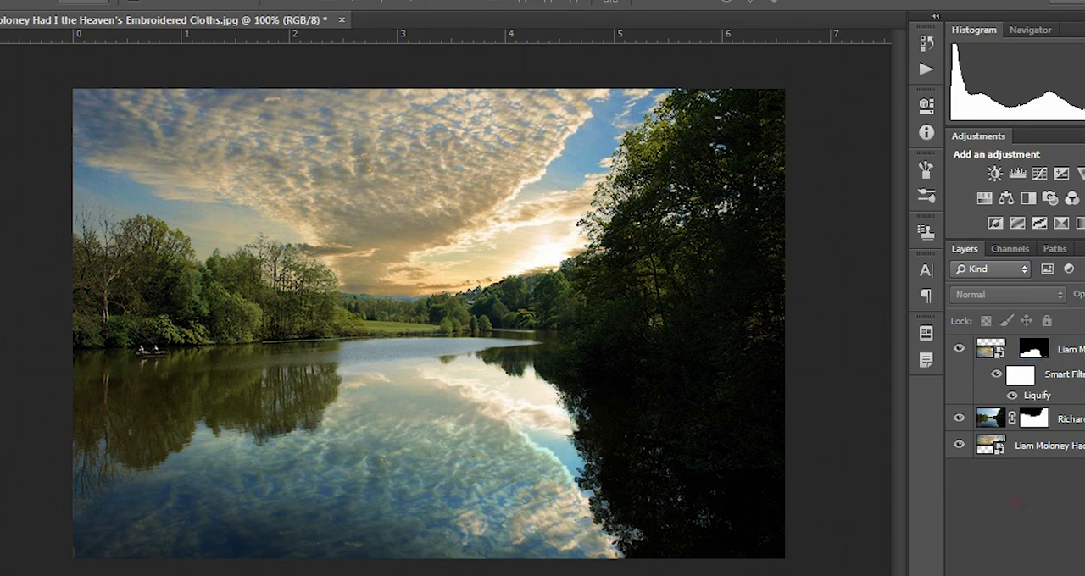
{"action": "key", "text": "ctrl+shift+alt+n"}
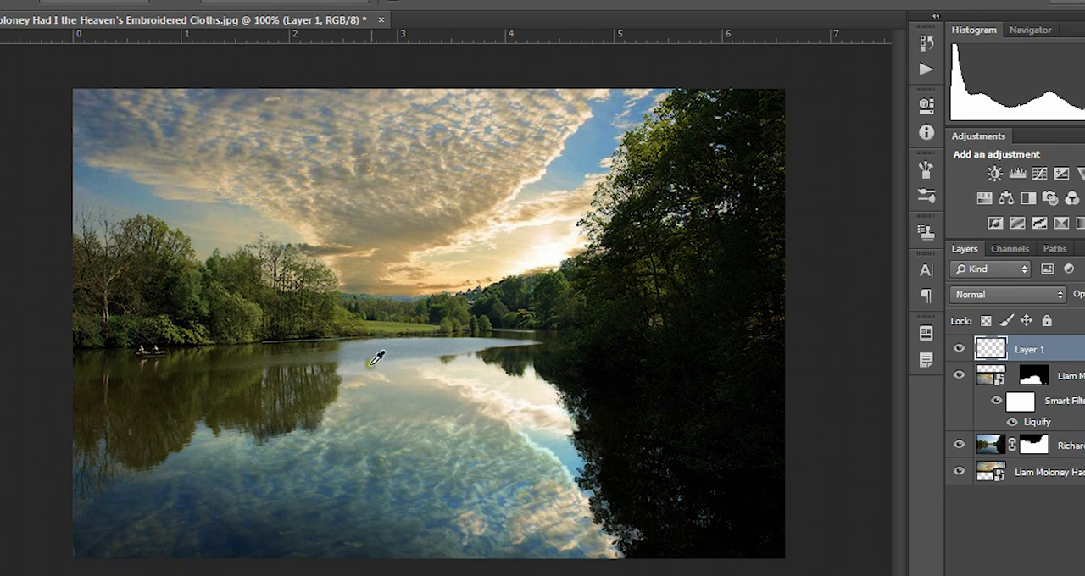
{"action": "mouse_move", "coordinate": [395, 283]}
{"action": "left_mouse_down"}
{"action": "mouse_move", "coordinate": [381, 280]}
{"action": "mouse_move", "coordinate": [403, 285]}
{"action": "left_mouse_up"}
{"action": "key", "text": "b"}
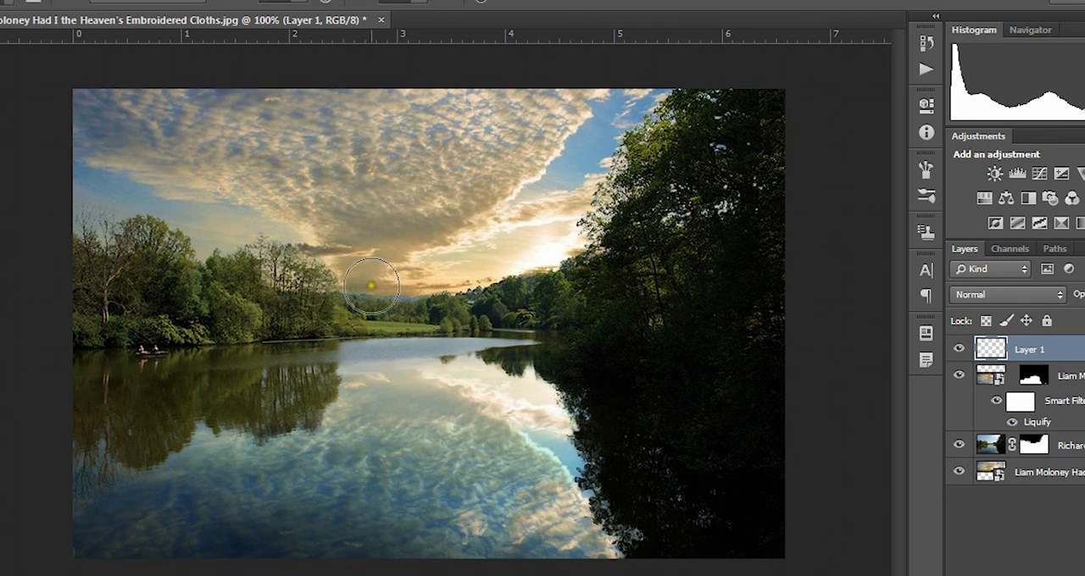
{"action": "key", "text": "ctrl+plus"}
{"action": "key", "text": "ctrl+plus"}
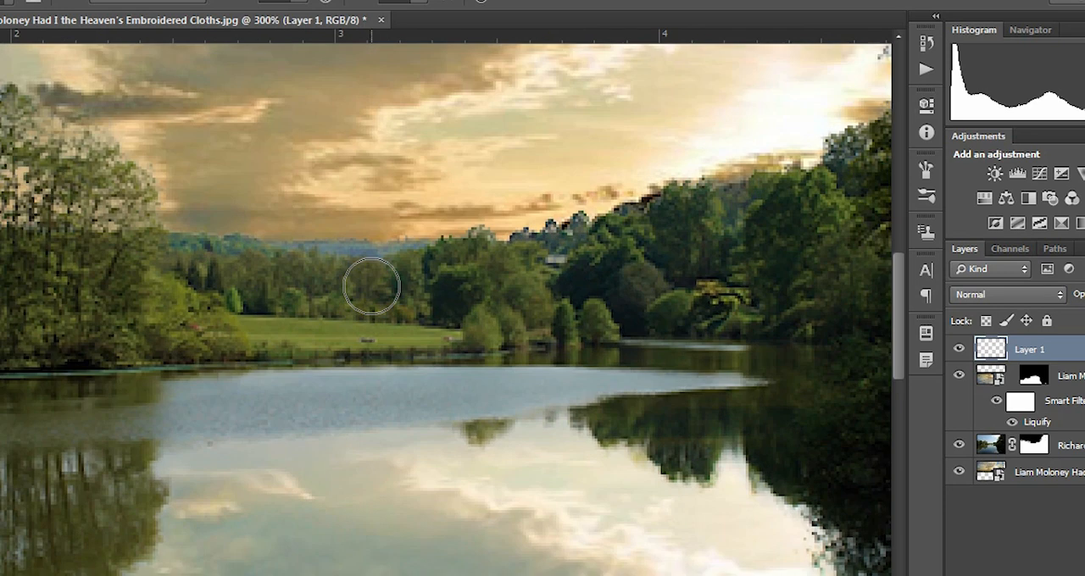
{"action": "left_click", "coordinate": [251, 206]}
{"action": "mouse_move", "coordinate": [251, 206]}
{"action": "left_mouse_down"}
{"action": "mouse_move", "coordinate": [439, 203]}
{"action": "mouse_move", "coordinate": [498, 195]}
{"action": "mouse_move", "coordinate": [360, 207]}
{"action": "mouse_move", "coordinate": [569, 171]}
{"action": "mouse_move", "coordinate": [258, 235]}
{"action": "mouse_move", "coordinate": [500, 219]}
{"action": "mouse_move", "coordinate": [460, 217]}
{"action": "mouse_move", "coordinate": [683, 150]}
{"action": "left_mouse_up"}
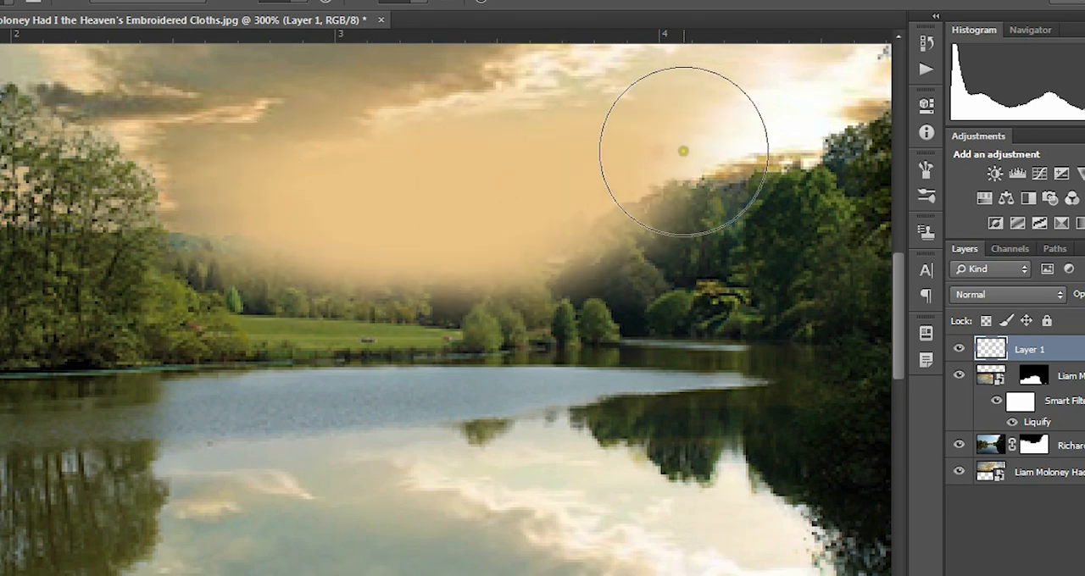
Step: Compare the Color and Hue blend modes on the orange paint layer and set it to Color
{"action": "left_click", "coordinate": [1056, 297]}
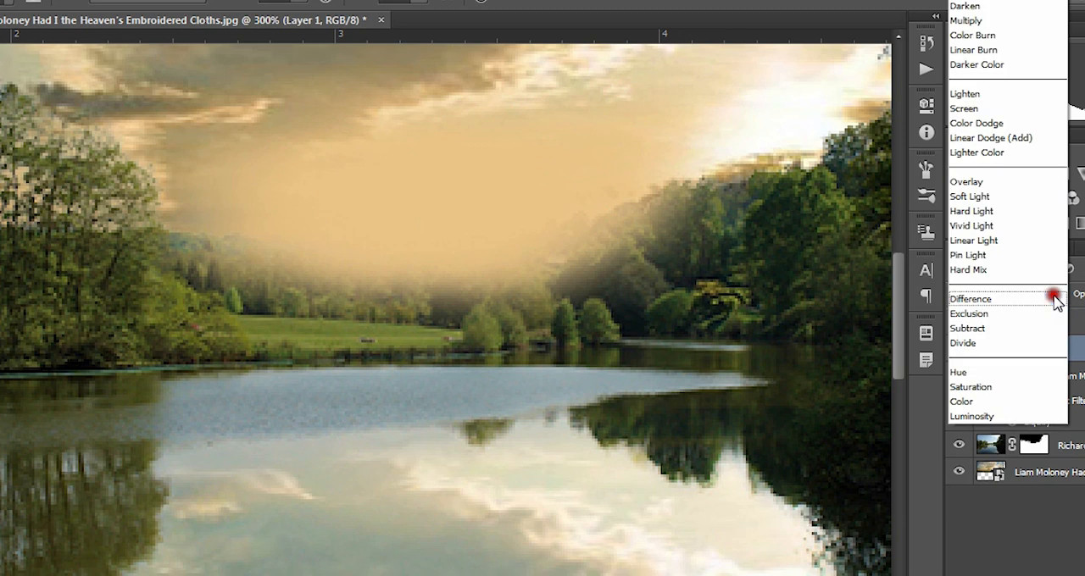
{"action": "left_click", "coordinate": [1009, 401]}
{"action": "left_click", "coordinate": [1041, 293]}
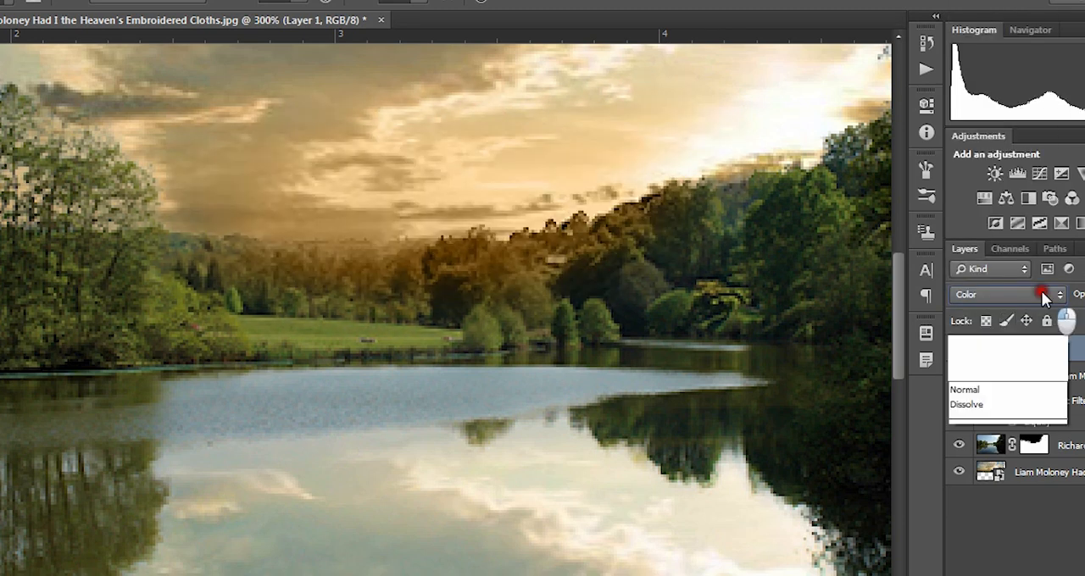
{"action": "left_click", "coordinate": [1000, 375]}
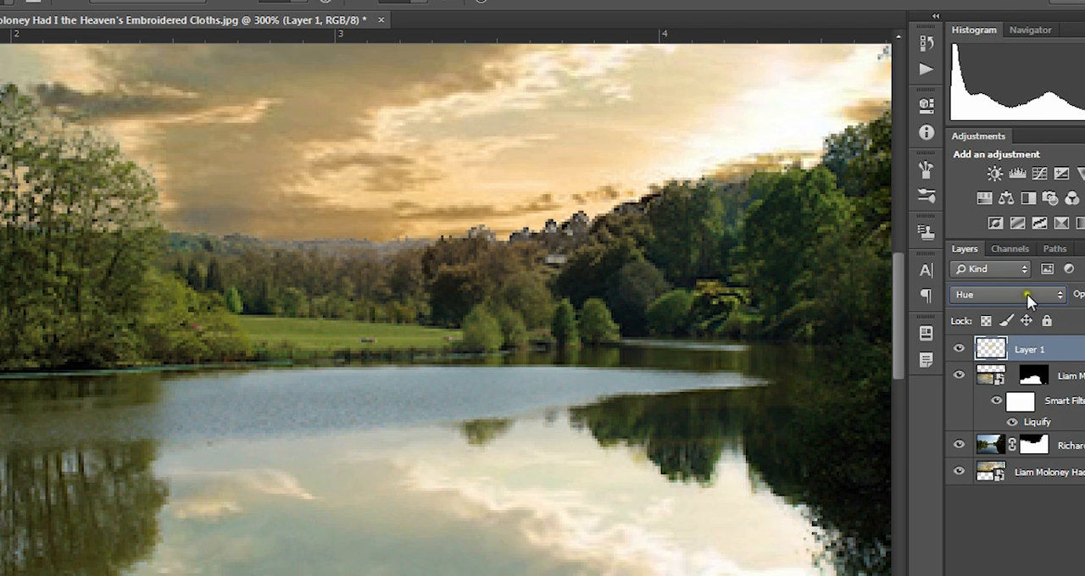
{"action": "left_click", "coordinate": [1026, 293]}
{"action": "left_click", "coordinate": [1020, 402]}
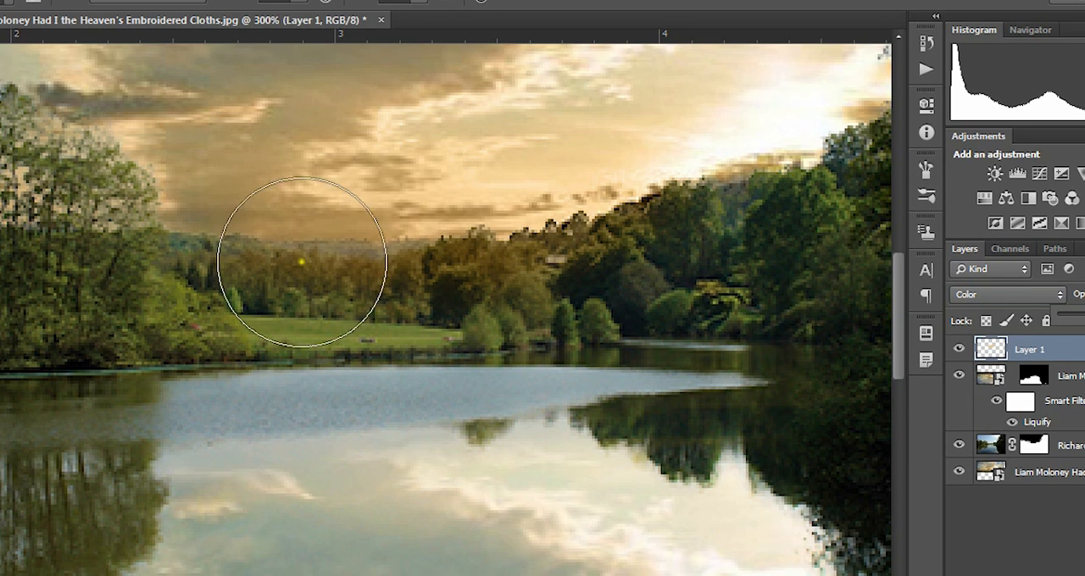
Step: Paint the warm tint over the distant trees and the far strip of water
{"action": "mouse_move", "coordinate": [303, 252]}
{"action": "left_mouse_down"}
{"action": "mouse_move", "coordinate": [305, 235]}
{"action": "mouse_move", "coordinate": [496, 219]}
{"action": "left_mouse_up"}
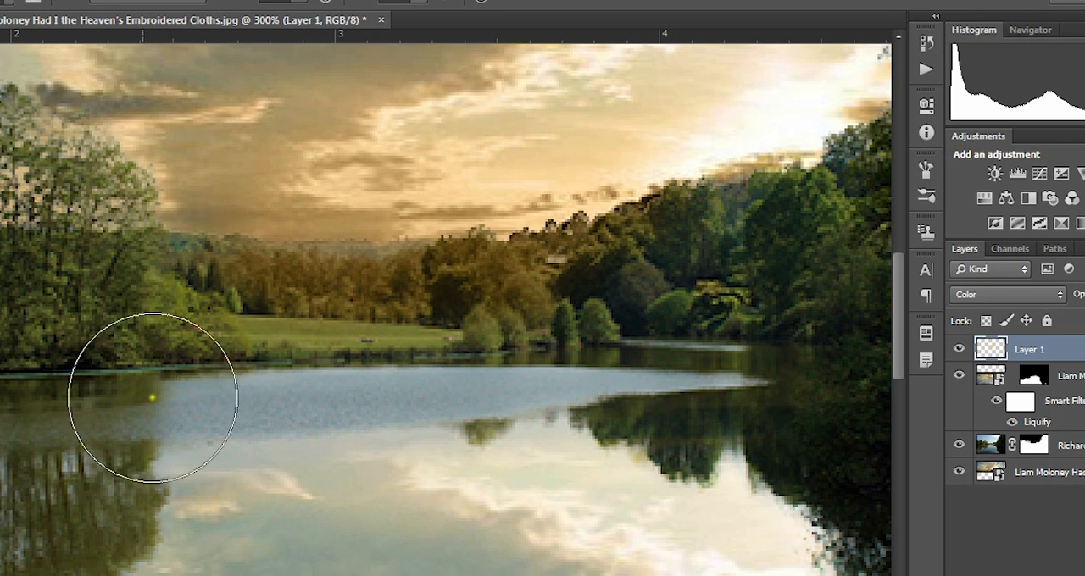
{"action": "mouse_move", "coordinate": [95, 399]}
{"action": "left_mouse_down"}
{"action": "mouse_move", "coordinate": [622, 359]}
{"action": "mouse_move", "coordinate": [721, 307]}
{"action": "mouse_move", "coordinate": [511, 310]}
{"action": "mouse_move", "coordinate": [773, 270]}
{"action": "left_mouse_up"}
{"action": "key", "text": "ctrl+minus"}
{"action": "key", "text": "ctrl+minus"}
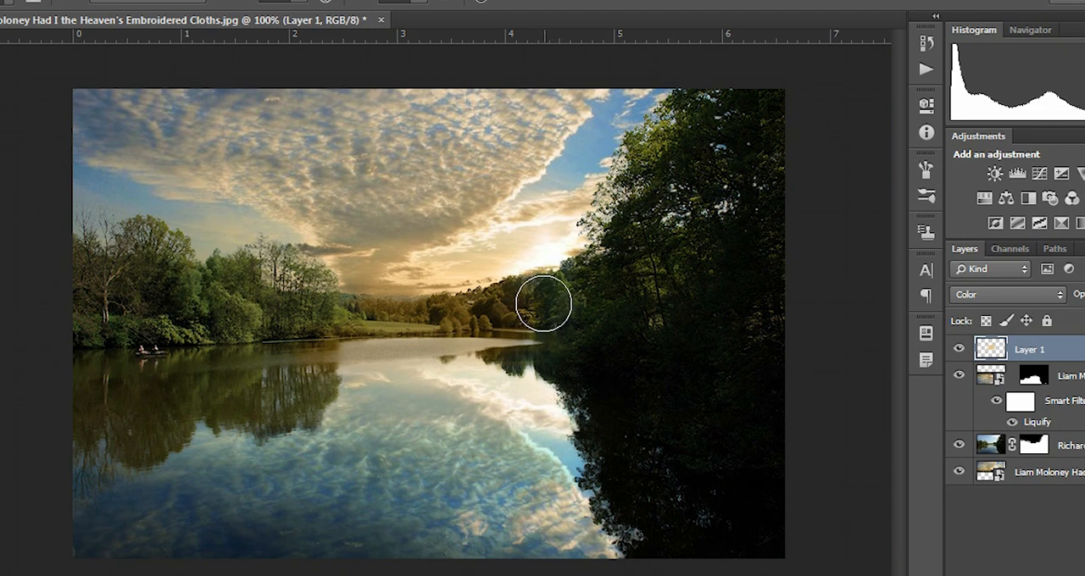
Step: Tint the tree banks and the lake surface with a much larger brush at a reduced strength
{"action": "key", "text": "bracketright"}
{"action": "key", "text": "bracketright"}
{"action": "key", "text": "bracketright"}
{"action": "key", "text": "bracketright"}
{"action": "key", "text": "bracketright"}
{"action": "key", "text": "bracketright"}
{"action": "key", "text": "bracketright"}
{"action": "key", "text": "bracketright"}
{"action": "key", "text": "bracketright"}
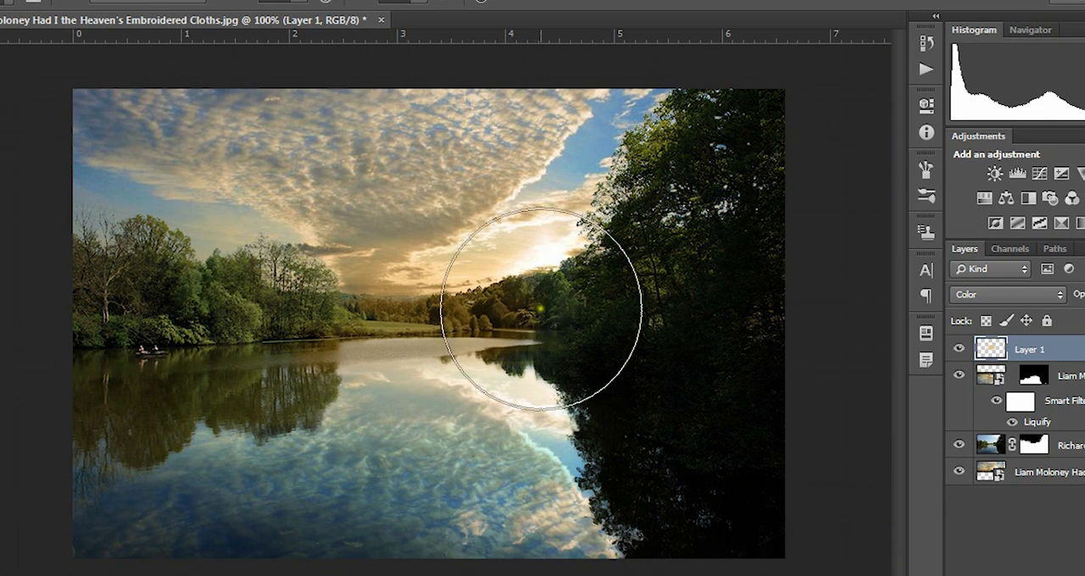
{"action": "left_click", "coordinate": [395, 6]}
{"action": "left_click_drag", "start_coordinate": [388, 17], "coordinate": [382, 17]}
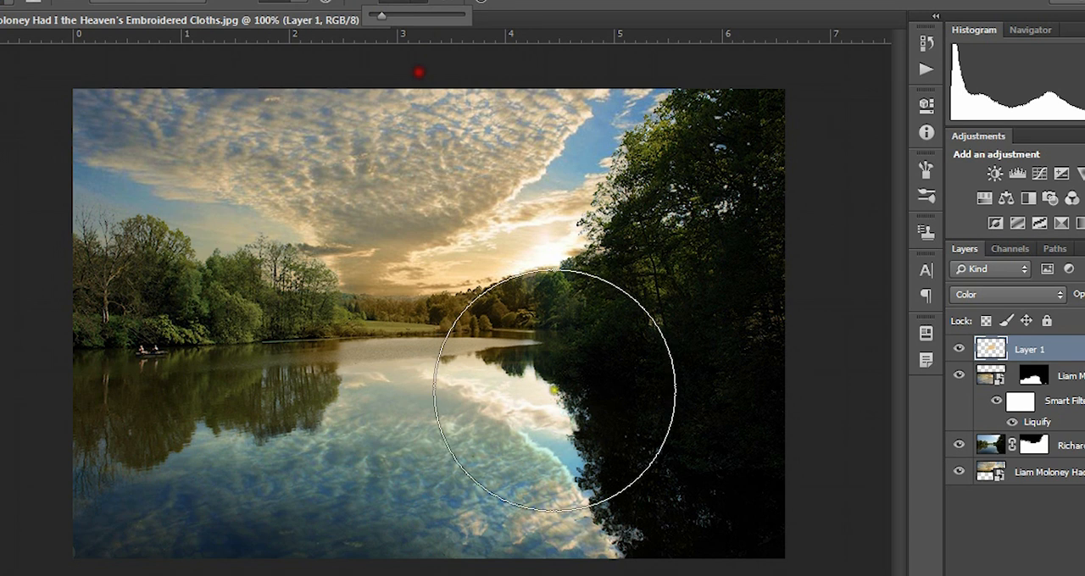
{"action": "mouse_move", "coordinate": [595, 324]}
{"action": "left_mouse_down"}
{"action": "mouse_move", "coordinate": [580, 295]}
{"action": "mouse_move", "coordinate": [478, 296]}
{"action": "mouse_move", "coordinate": [611, 282]}
{"action": "mouse_move", "coordinate": [563, 278]}
{"action": "mouse_move", "coordinate": [267, 317]}
{"action": "mouse_move", "coordinate": [291, 316]}
{"action": "mouse_move", "coordinate": [101, 301]}
{"action": "mouse_move", "coordinate": [74, 345]}
{"action": "mouse_move", "coordinate": [296, 310]}
{"action": "mouse_move", "coordinate": [92, 325]}
{"action": "mouse_move", "coordinate": [451, 298]}
{"action": "mouse_move", "coordinate": [548, 315]}
{"action": "mouse_move", "coordinate": [489, 345]}
{"action": "mouse_move", "coordinate": [675, 335]}
{"action": "mouse_move", "coordinate": [636, 382]}
{"action": "mouse_move", "coordinate": [183, 458]}
{"action": "mouse_move", "coordinate": [570, 458]}
{"action": "mouse_move", "coordinate": [616, 498]}
{"action": "left_mouse_up"}
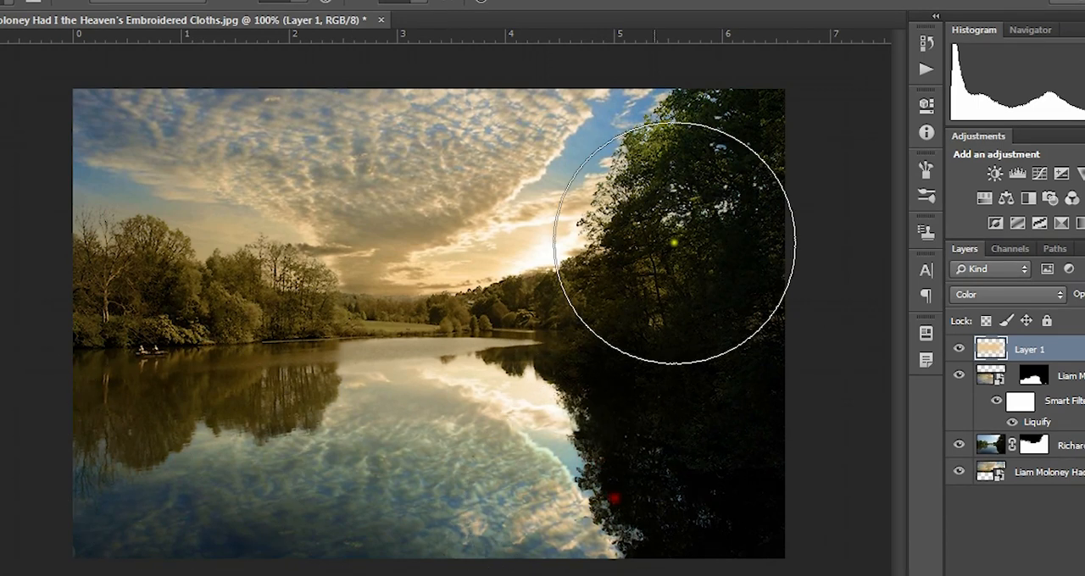
{"action": "mouse_move", "coordinate": [65, 353]}
{"action": "left_mouse_down"}
{"action": "mouse_move", "coordinate": [117, 120]}
{"action": "mouse_move", "coordinate": [460, 458]}
{"action": "mouse_move", "coordinate": [275, 344]}
{"action": "mouse_move", "coordinate": [615, 327]}
{"action": "mouse_move", "coordinate": [621, 360]}
{"action": "left_mouse_up"}
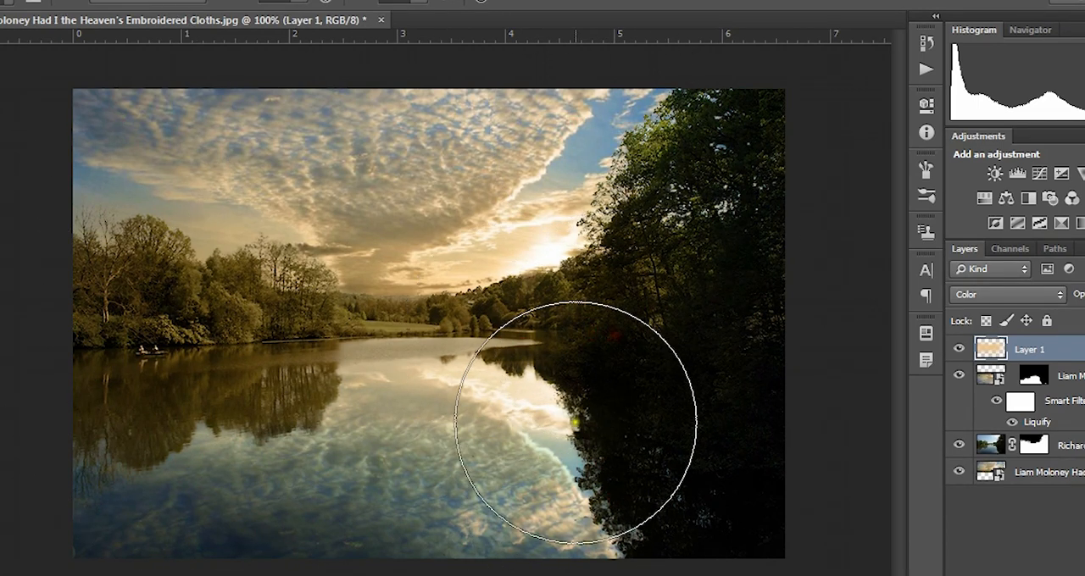
{"action": "mouse_move", "coordinate": [409, 392]}
{"action": "left_mouse_down"}
{"action": "mouse_move", "coordinate": [175, 393]}
{"action": "mouse_move", "coordinate": [143, 406]}
{"action": "left_mouse_up"}
{"action": "mouse_move", "coordinate": [473, 503]}
{"action": "left_mouse_down"}
{"action": "mouse_move", "coordinate": [690, 452]}
{"action": "mouse_move", "coordinate": [596, 419]}
{"action": "mouse_move", "coordinate": [542, 457]}
{"action": "left_mouse_up"}
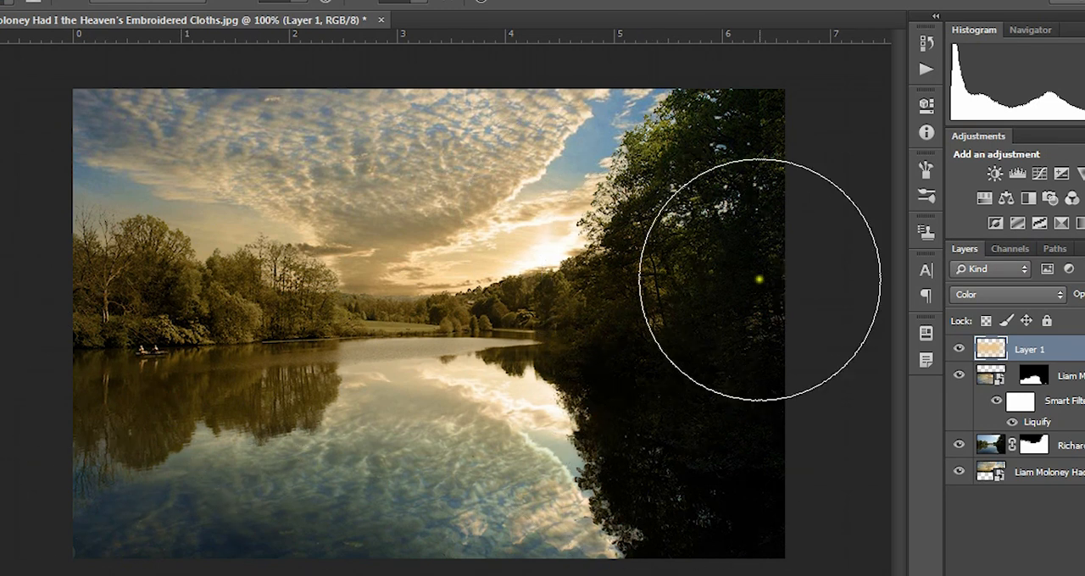
Step: Paint a dark brown shade over the low sky and distant trees on Layer 3 with a smaller brush
{"action": "key", "text": "ctrl+plus"}
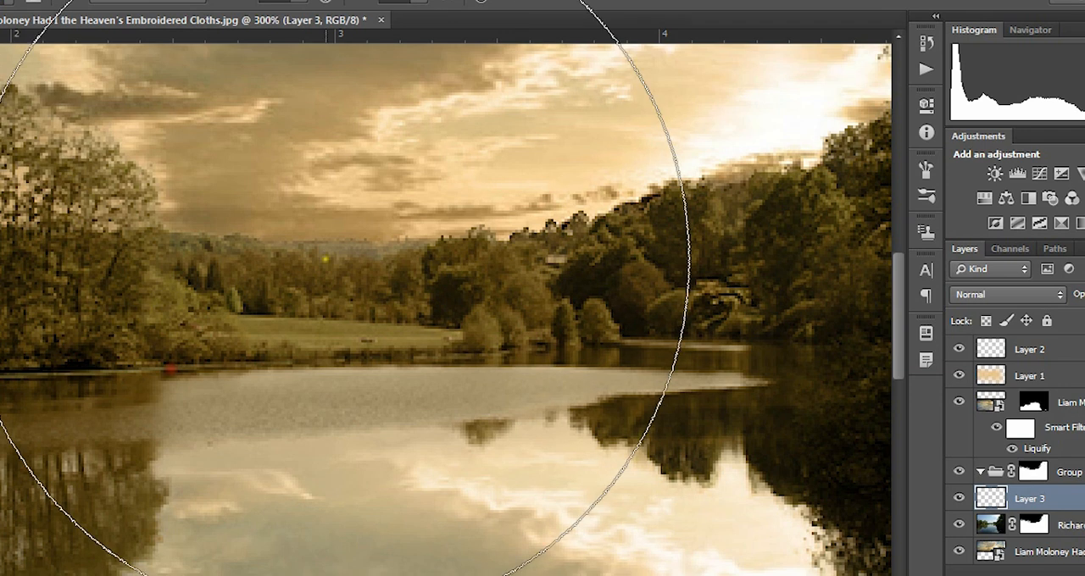
{"action": "key", "text": "bracketleft"}
{"action": "key", "text": "bracketleft"}
{"action": "key", "text": "bracketleft"}
{"action": "key", "text": "bracketleft"}
{"action": "key", "text": "bracketleft"}
{"action": "key", "text": "bracketleft"}
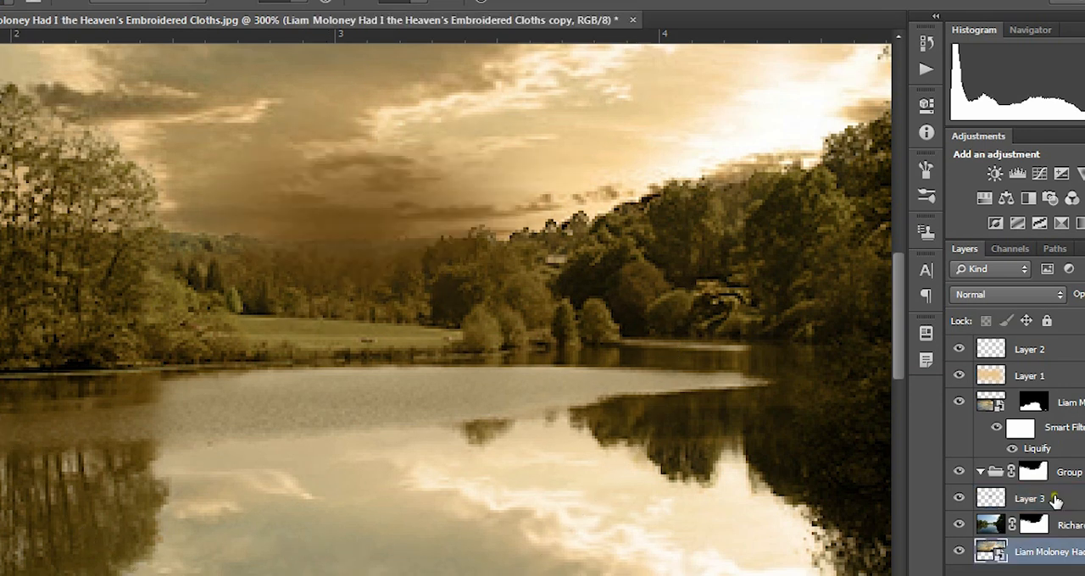
Step: Transfer Group 1's layer mask onto Layer 3 and make that mask active
{"action": "left_click", "coordinate": [1050, 498]}
{"action": "left_click_drag", "start_coordinate": [1025, 473], "coordinate": [1029, 494]}
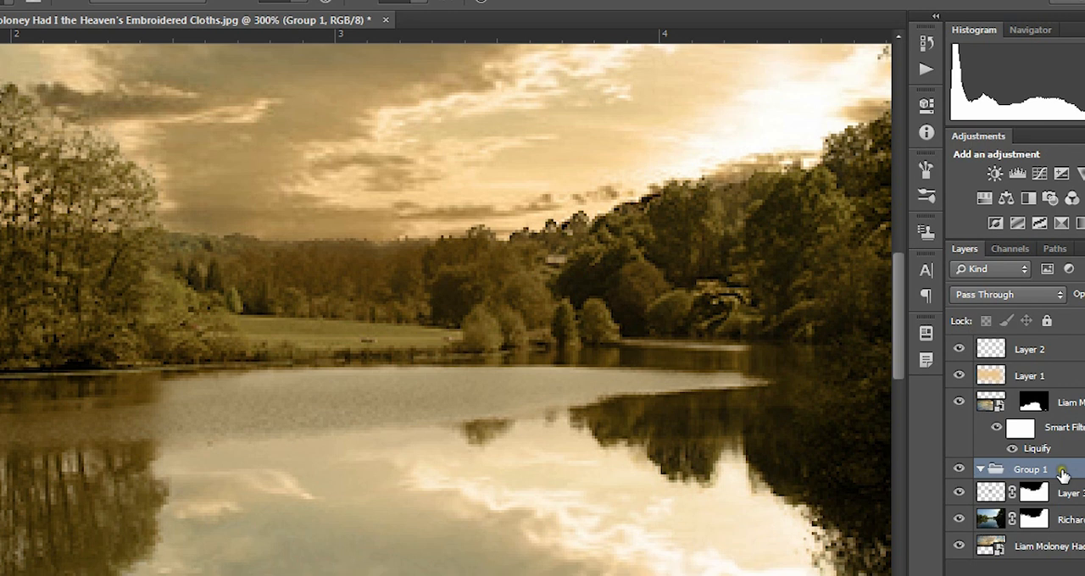
{"action": "double_click", "coordinate": [1034, 496]}
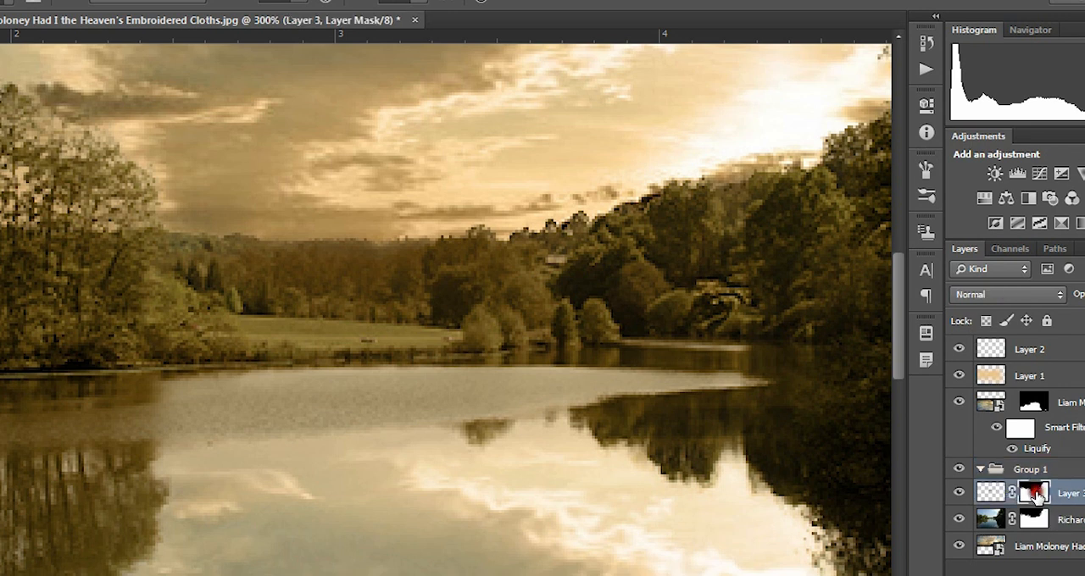
{"action": "left_click", "coordinate": [873, 93]}
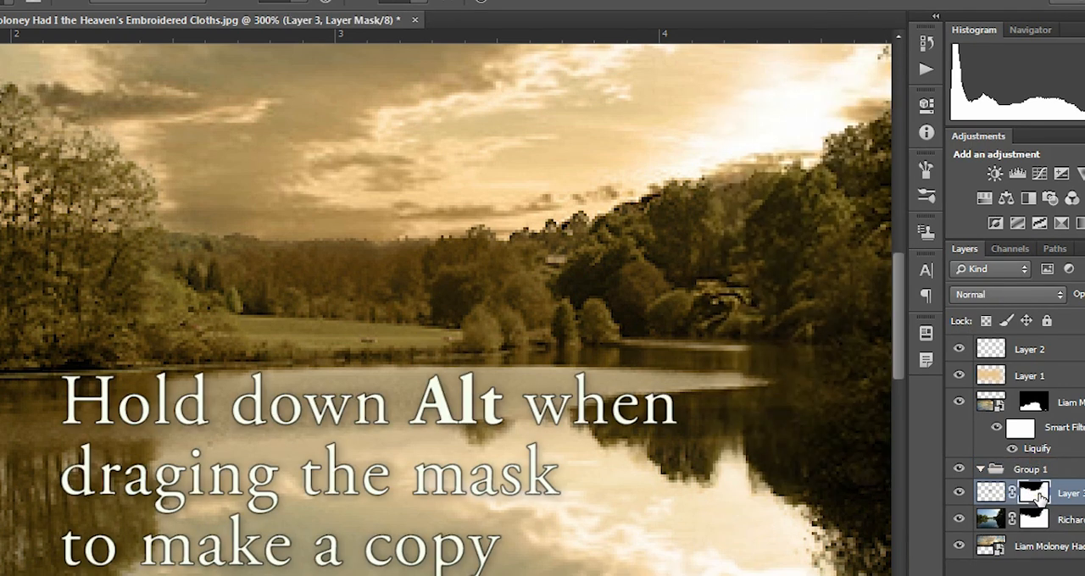
Step: Compare the image with Layer 3 hidden and shown, and with its mask disabled and enabled
{"action": "left_click", "coordinate": [961, 495]}
{"action": "left_click", "coordinate": [965, 495]}
{"action": "right_click", "coordinate": [1038, 498]}
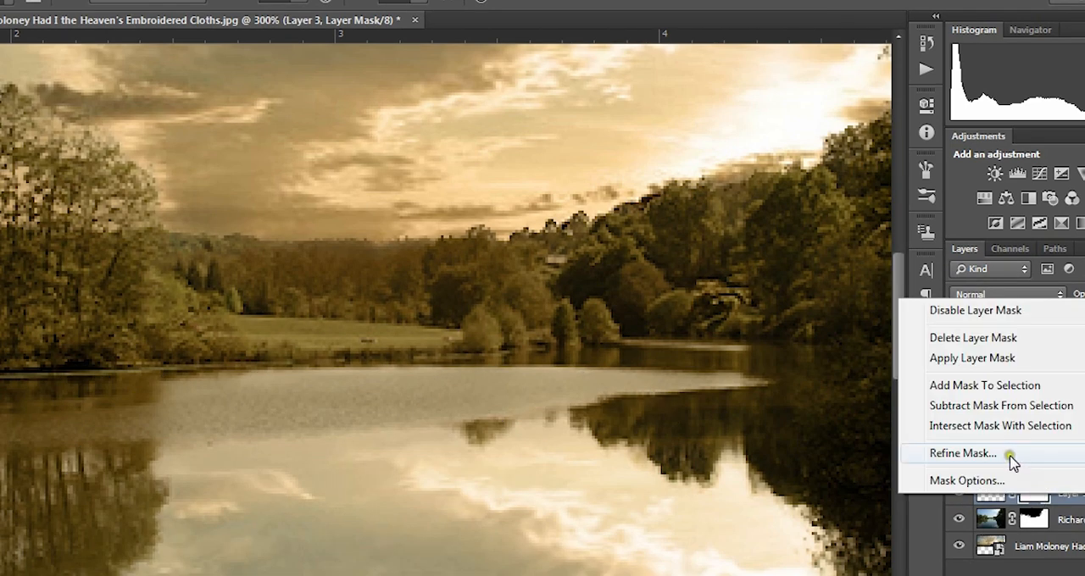
{"action": "left_click", "coordinate": [989, 310]}
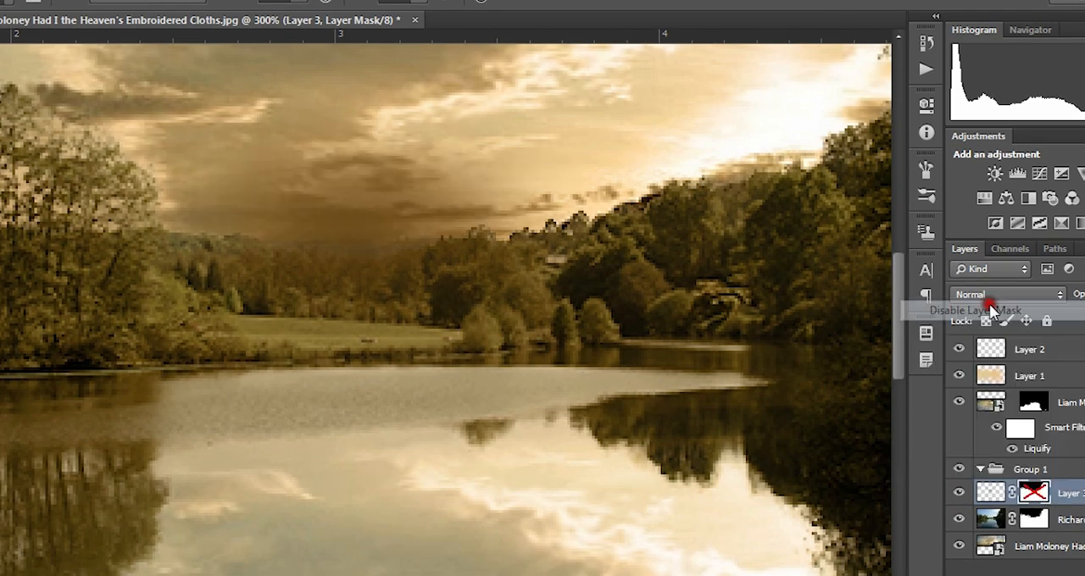
{"action": "right_click", "coordinate": [1029, 509]}
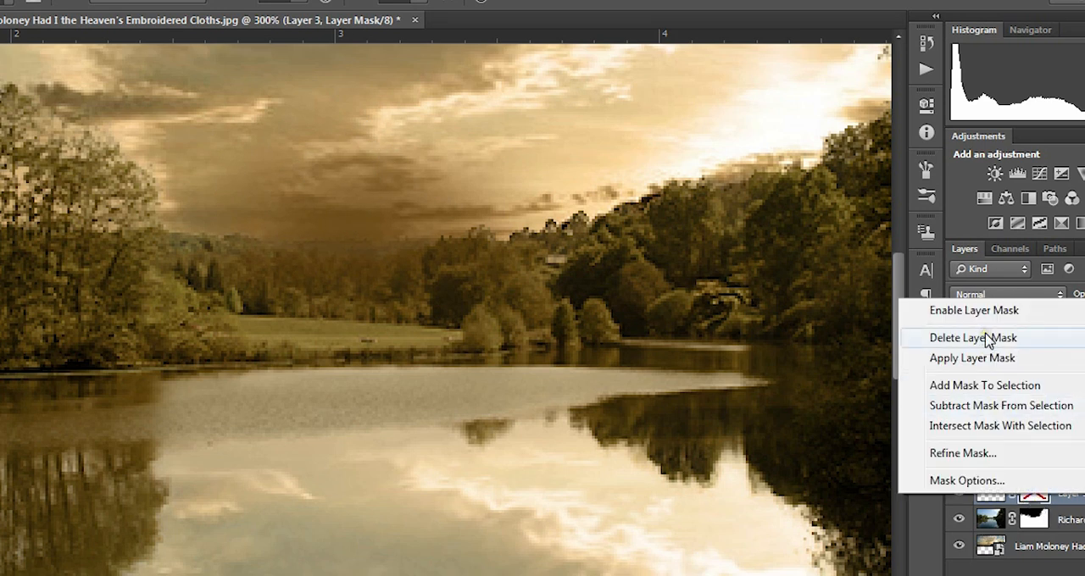
{"action": "left_click", "coordinate": [970, 310]}
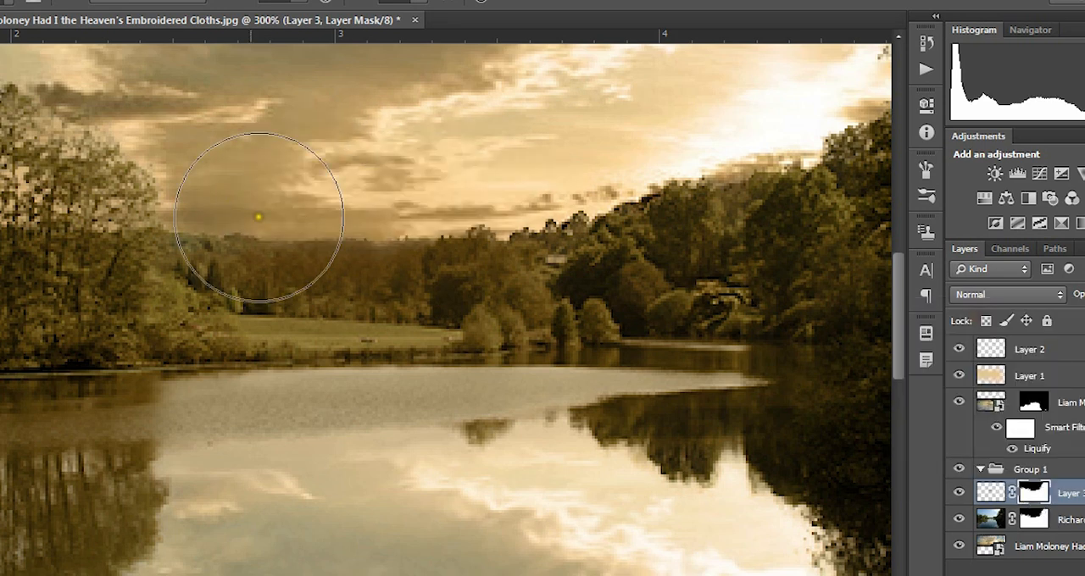
Step: Set Layer 3's blend mode to Multiply, and darken the distant trees with brush shading at a lowered layer opacity
{"action": "mouse_move", "coordinate": [254, 217]}
{"action": "left_mouse_down"}
{"action": "mouse_move", "coordinate": [403, 206]}
{"action": "mouse_move", "coordinate": [331, 214]}
{"action": "mouse_move", "coordinate": [401, 214]}
{"action": "left_mouse_up"}
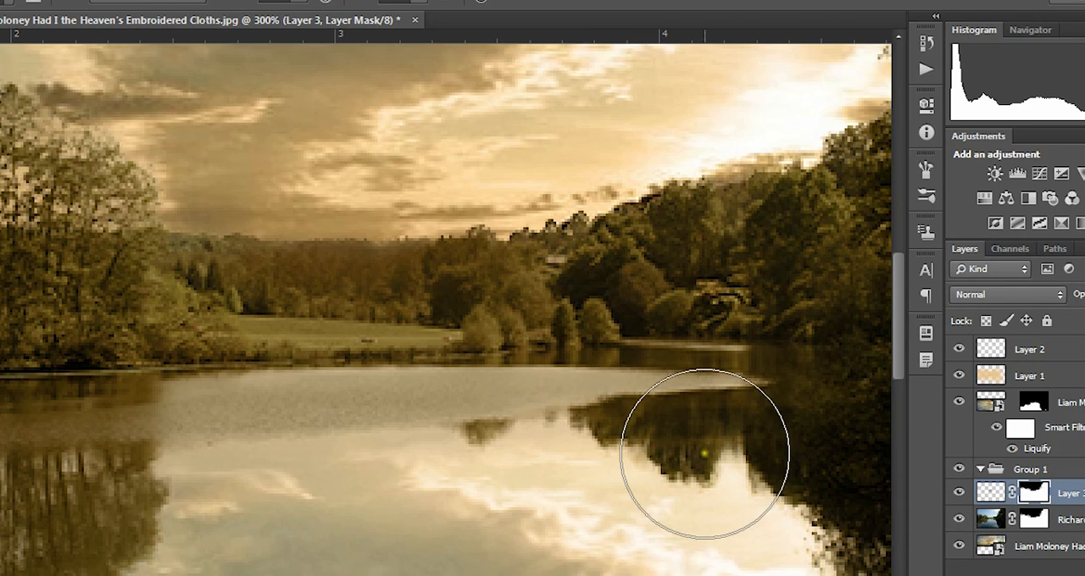
{"action": "left_click", "coordinate": [986, 495]}
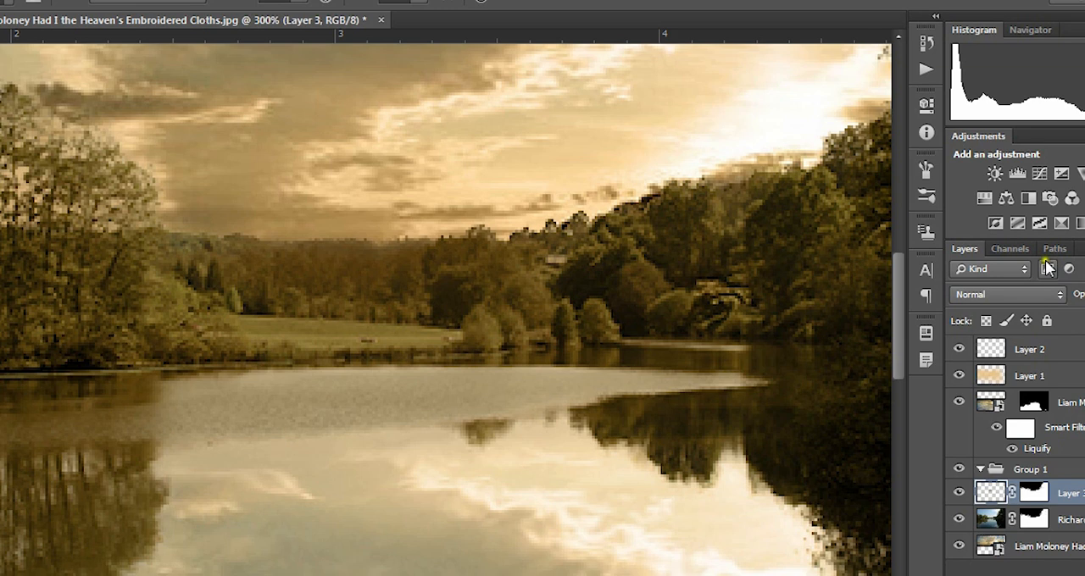
{"action": "left_click", "coordinate": [1041, 294]}
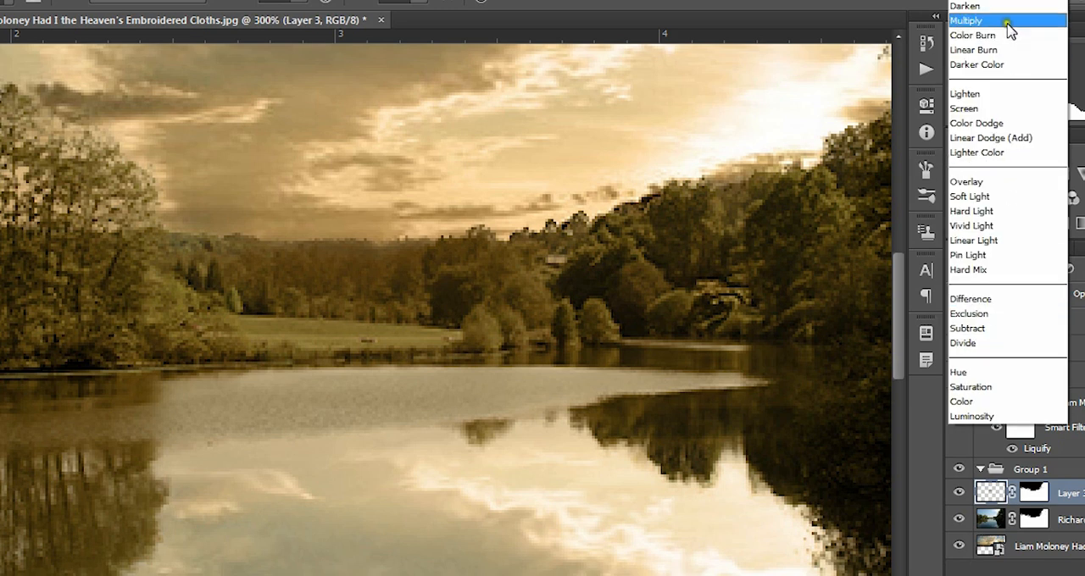
{"action": "left_click", "coordinate": [1005, 22]}
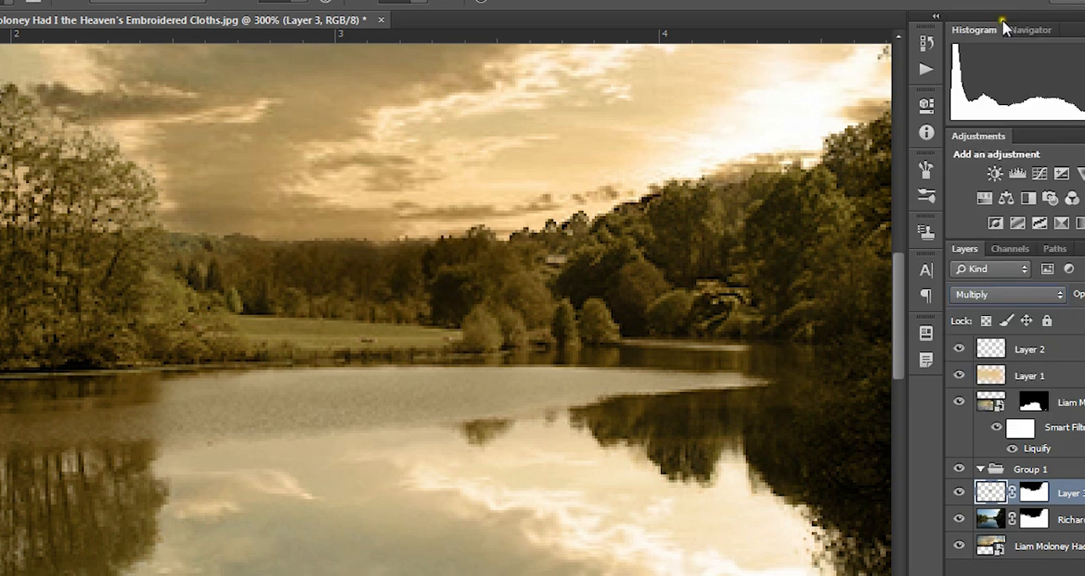
{"action": "mouse_move", "coordinate": [280, 195]}
{"action": "left_mouse_down"}
{"action": "mouse_move", "coordinate": [380, 198]}
{"action": "mouse_move", "coordinate": [308, 172]}
{"action": "mouse_move", "coordinate": [420, 170]}
{"action": "mouse_move", "coordinate": [390, 170]}
{"action": "mouse_move", "coordinate": [484, 186]}
{"action": "mouse_move", "coordinate": [321, 196]}
{"action": "mouse_move", "coordinate": [474, 212]}
{"action": "mouse_move", "coordinate": [206, 197]}
{"action": "mouse_move", "coordinate": [460, 194]}
{"action": "mouse_move", "coordinate": [170, 314]}
{"action": "mouse_move", "coordinate": [381, 339]}
{"action": "left_mouse_up"}
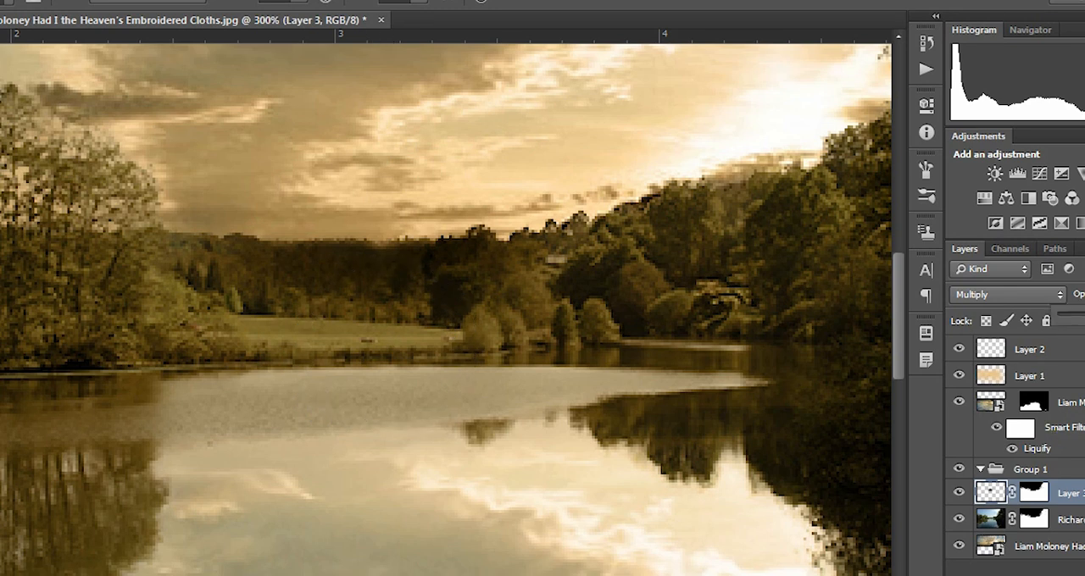
{"action": "left_click_drag", "start_coordinate": [1084, 318], "coordinate": [1082, 318]}
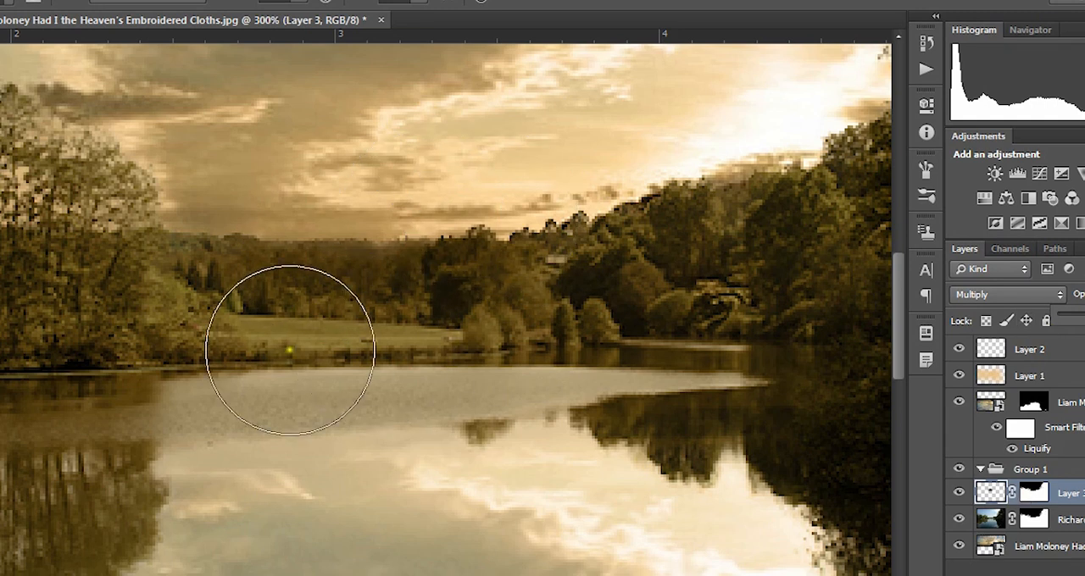
Step: Mask Layer 3's shading off the meadow and far shoreline, and check the masked area with the red overlay
{"action": "left_click", "coordinate": [1036, 495]}
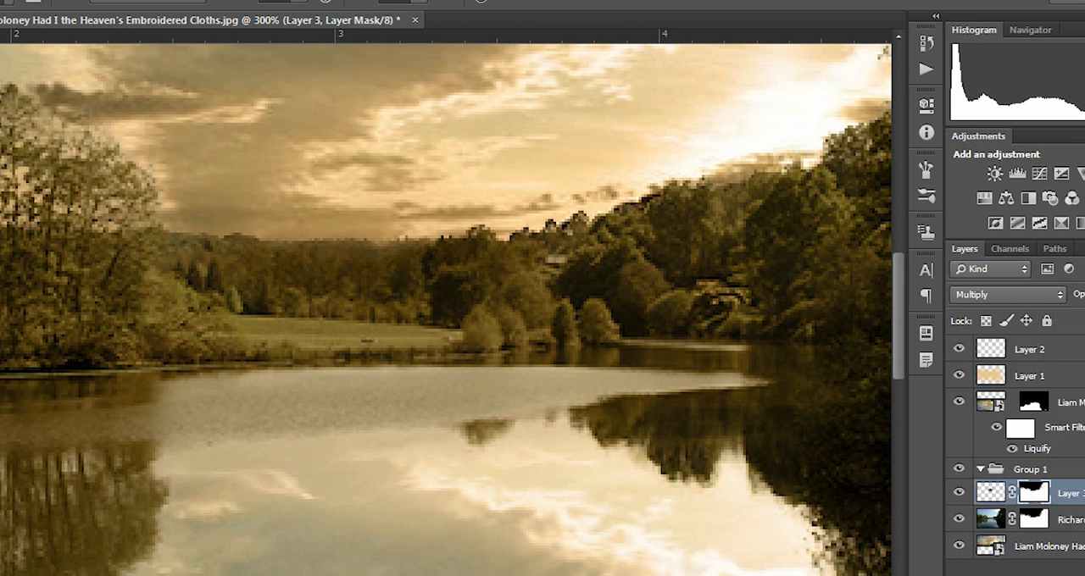
{"action": "mouse_move", "coordinate": [200, 354]}
{"action": "left_mouse_down"}
{"action": "mouse_move", "coordinate": [468, 348]}
{"action": "mouse_move", "coordinate": [353, 330]}
{"action": "mouse_move", "coordinate": [339, 347]}
{"action": "mouse_move", "coordinate": [453, 351]}
{"action": "mouse_move", "coordinate": [464, 339]}
{"action": "mouse_move", "coordinate": [174, 364]}
{"action": "mouse_move", "coordinate": [467, 405]}
{"action": "left_mouse_up"}
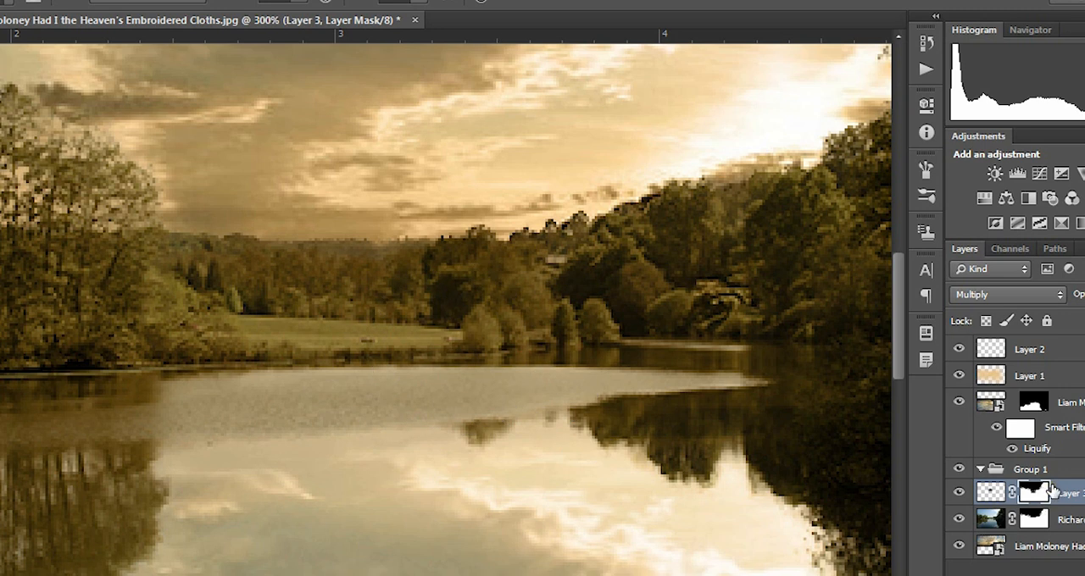
{"action": "key", "text": "backslash"}
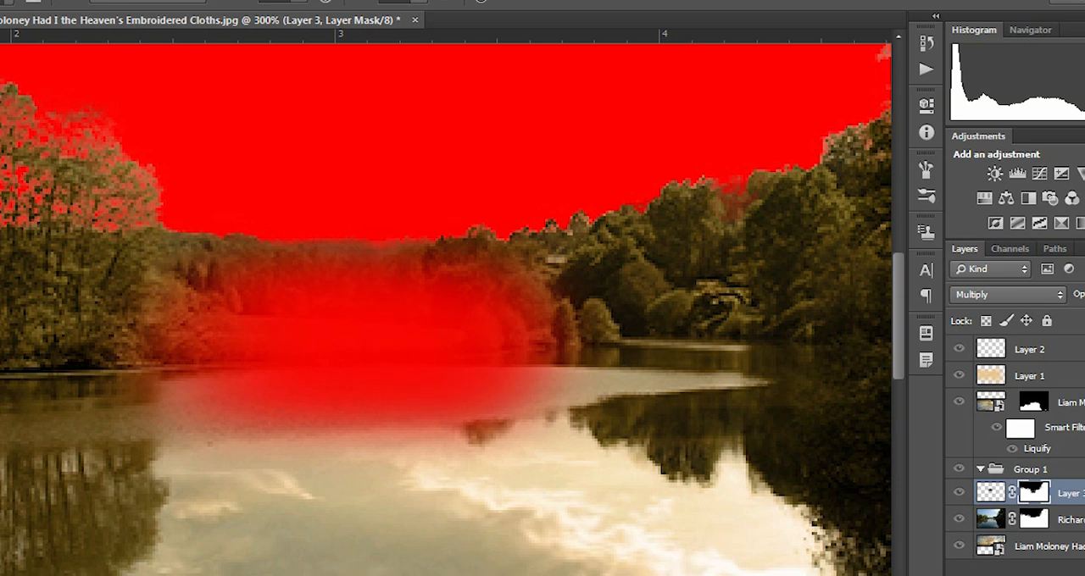
{"action": "key", "text": "backslash"}
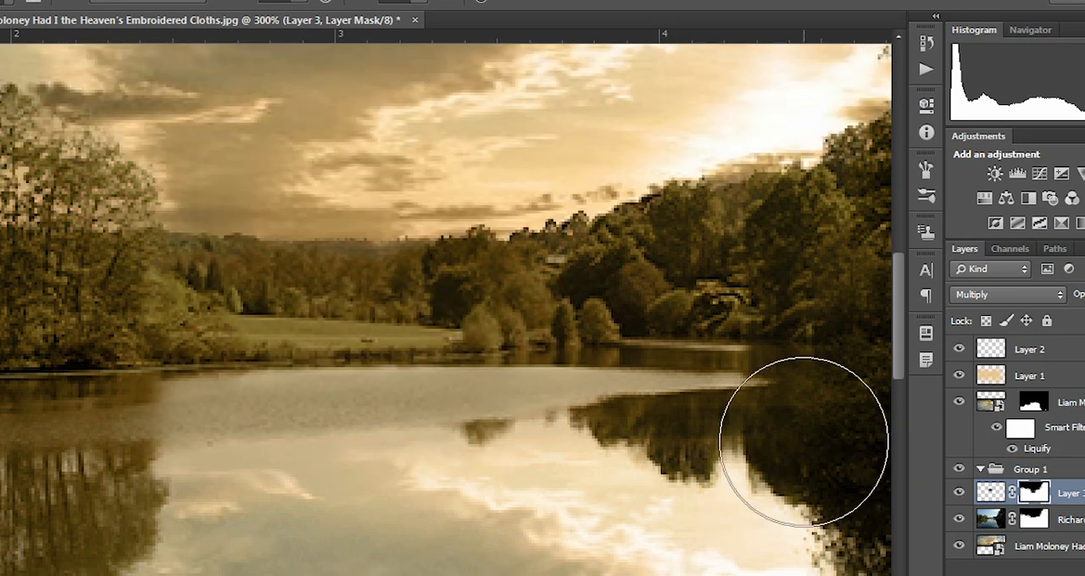
{"action": "key", "text": "ctrl+1"}
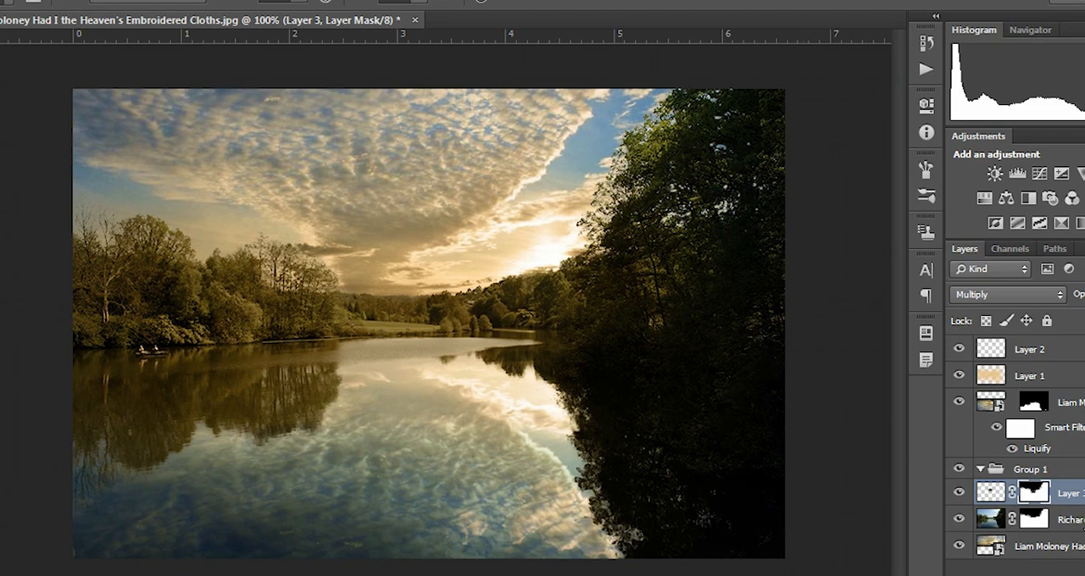
Step: Duplicate the masked lake photo layer in Group 1 and move the copy to the top of the layer stack
{"action": "left_click", "coordinate": [1082, 520]}
{"action": "right_click", "coordinate": [1081, 521]}
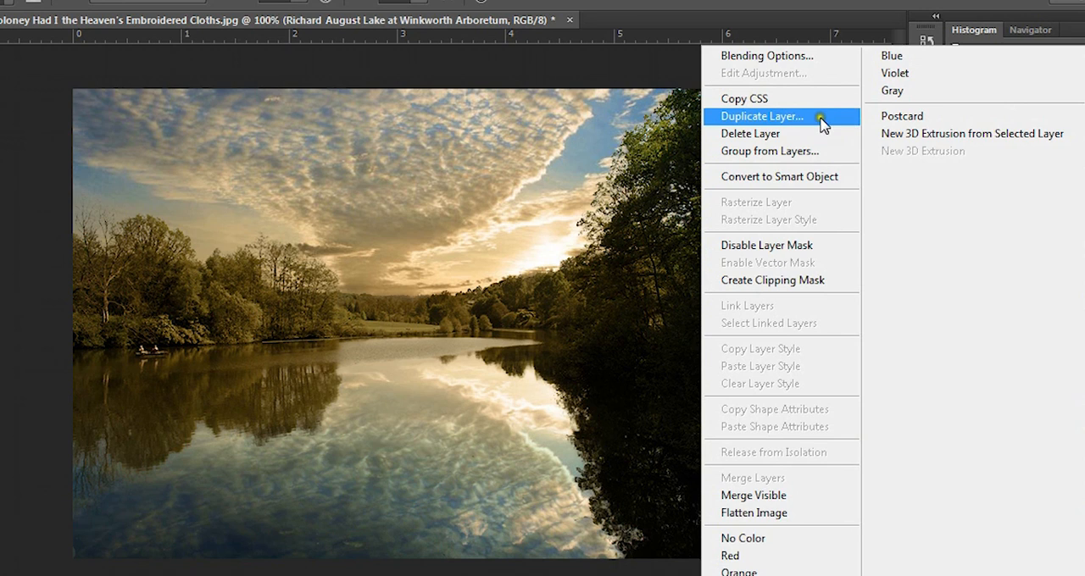
{"action": "left_click", "coordinate": [820, 116]}
{"action": "left_click", "coordinate": [703, 155]}
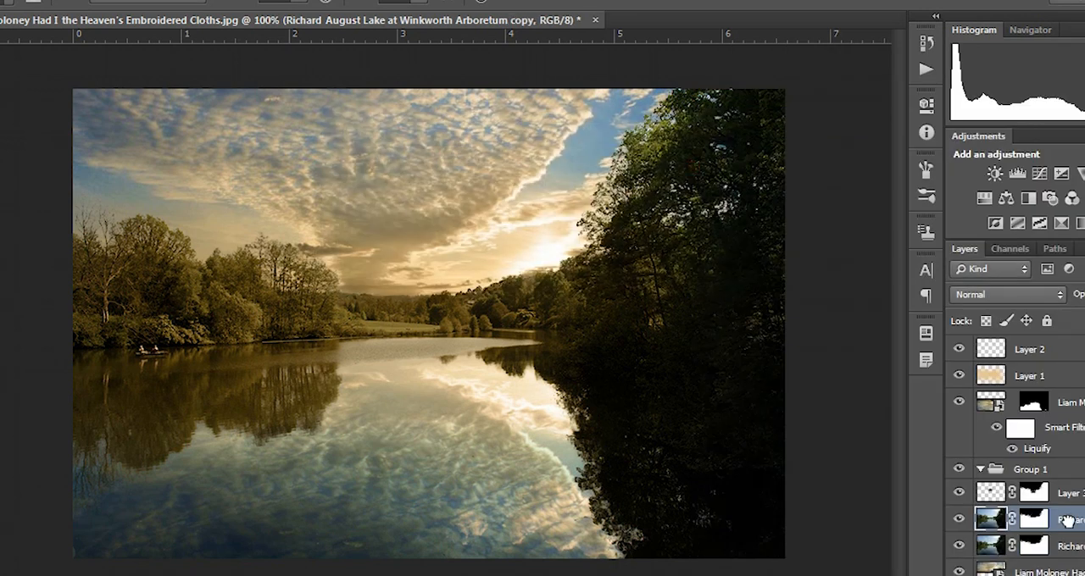
{"action": "left_click_drag", "start_coordinate": [1067, 520], "coordinate": [1084, 333]}
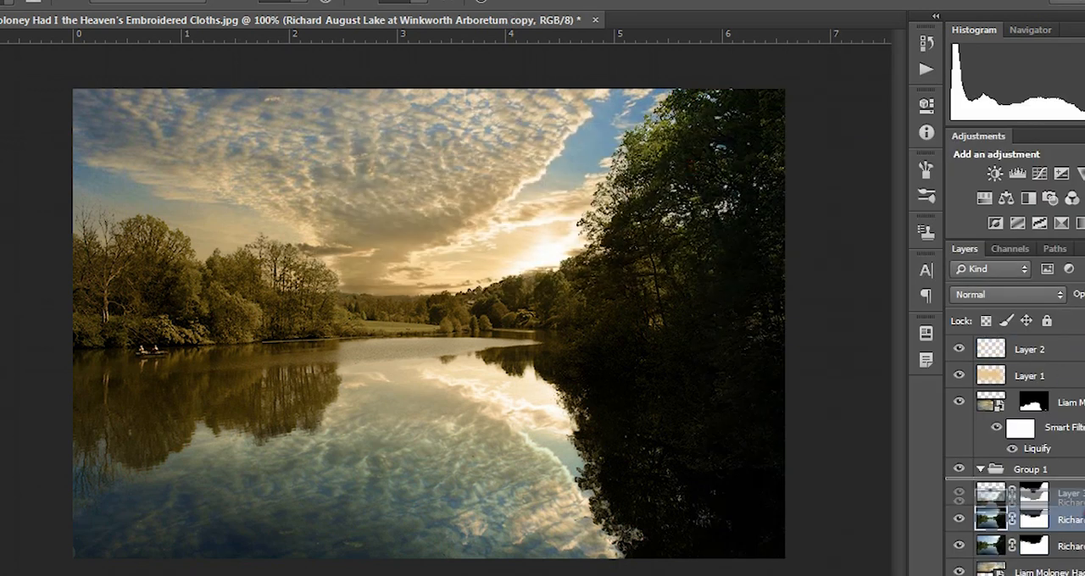
Step: Delete the layer mask from the copied lake photo so the original picture shows in full
{"action": "left_click", "coordinate": [1047, 356]}
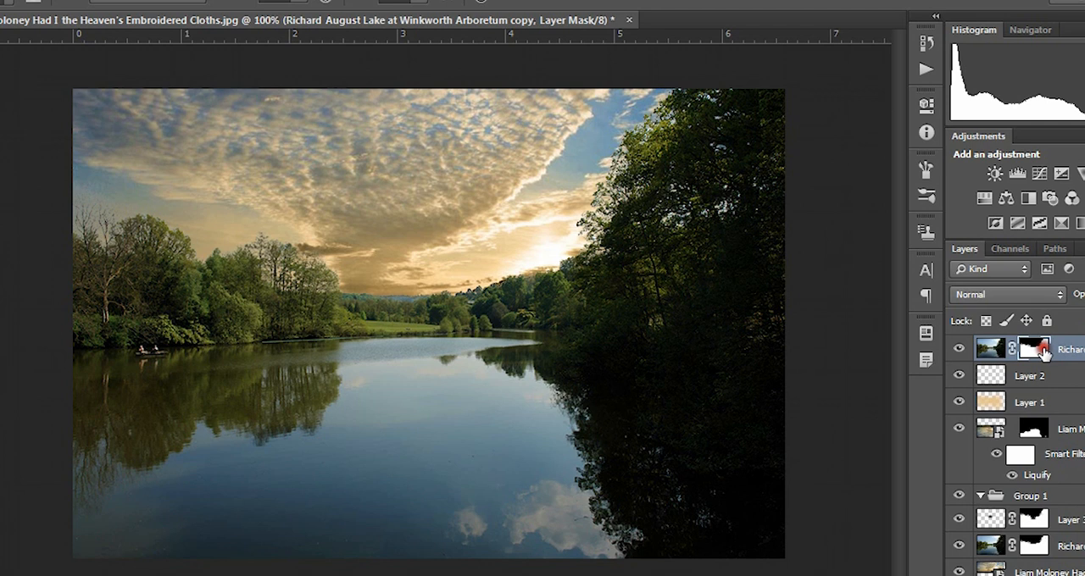
{"action": "right_click", "coordinate": [1042, 349]}
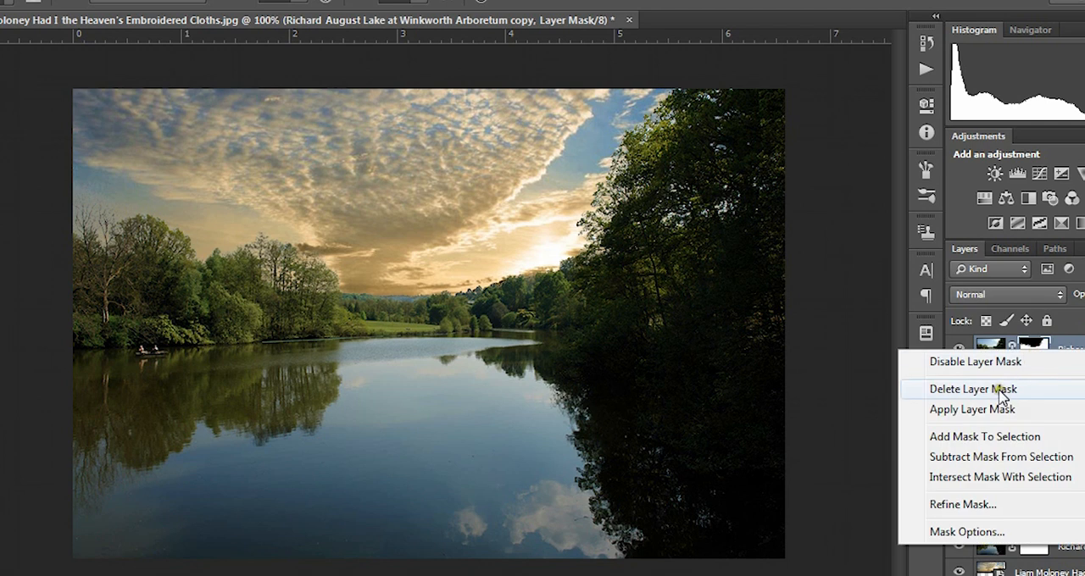
{"action": "left_click", "coordinate": [1002, 388]}
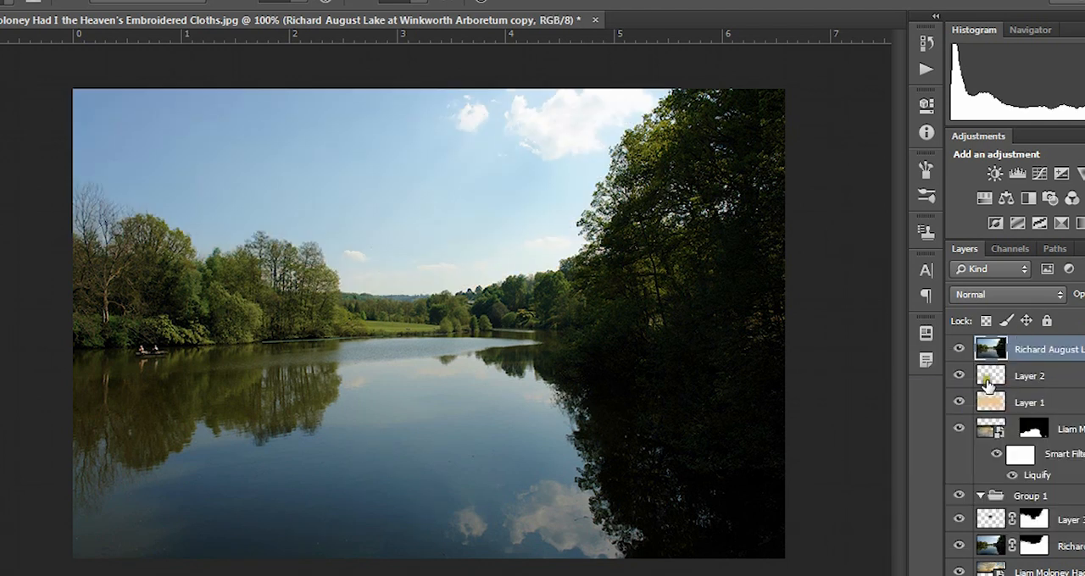
Step: Compare the original photo with the finished composite by toggling the copy's visibility, and leave the copy hidden
{"action": "left_click", "coordinate": [959, 350]}
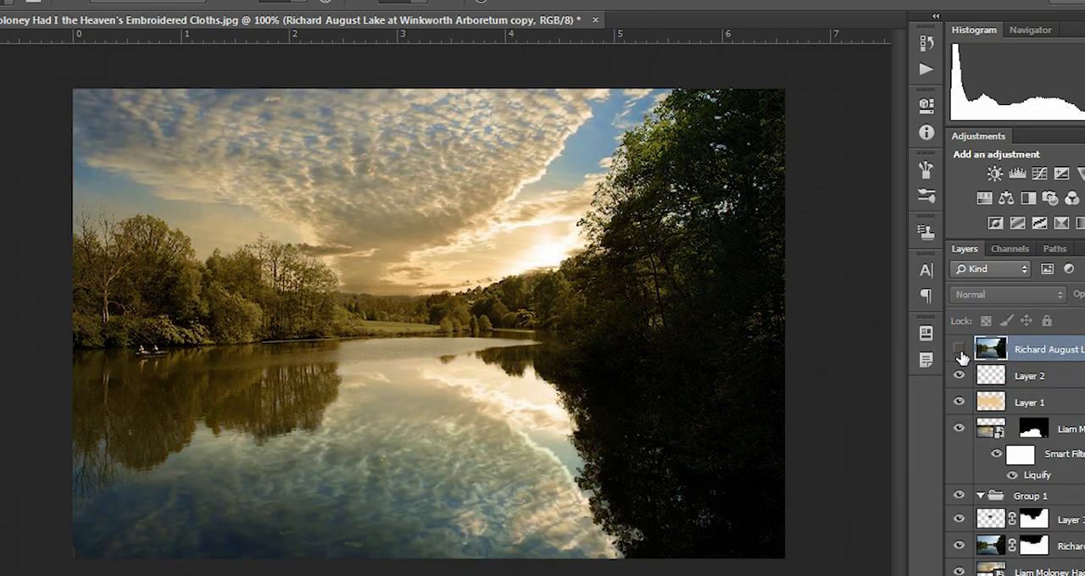
{"action": "left_click", "coordinate": [961, 353]}
{"action": "left_click", "coordinate": [960, 353]}
{"action": "left_click", "coordinate": [960, 351]}
{"action": "left_click", "coordinate": [960, 351]}
Step: Crop the strip of sky off the upper edge of the image, using the Rule of Thirds overlay
{"action": "left_click", "coordinate": [1060, 381]}
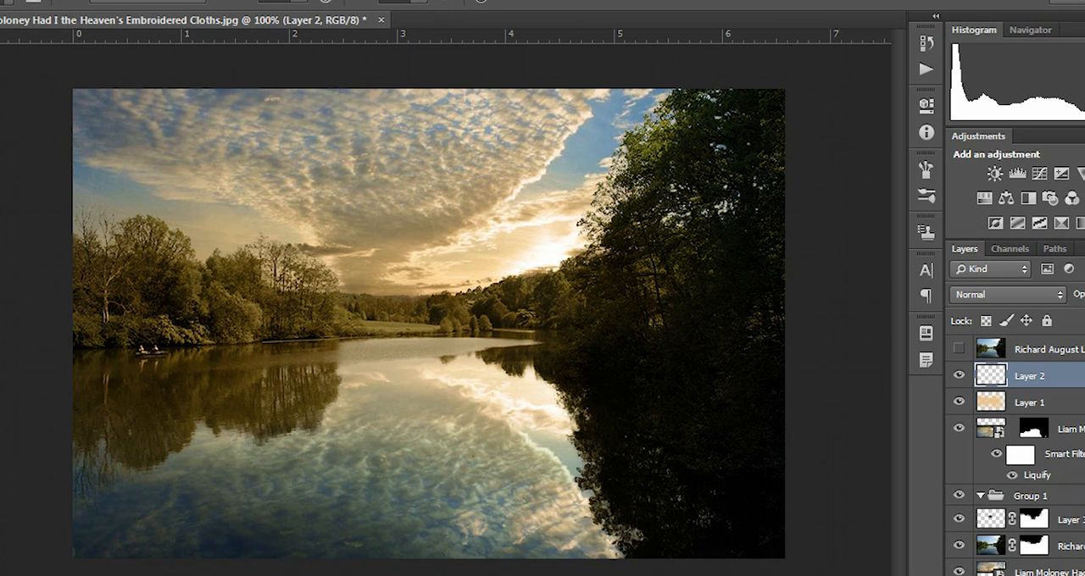
{"action": "key", "text": "ctrl+t"}
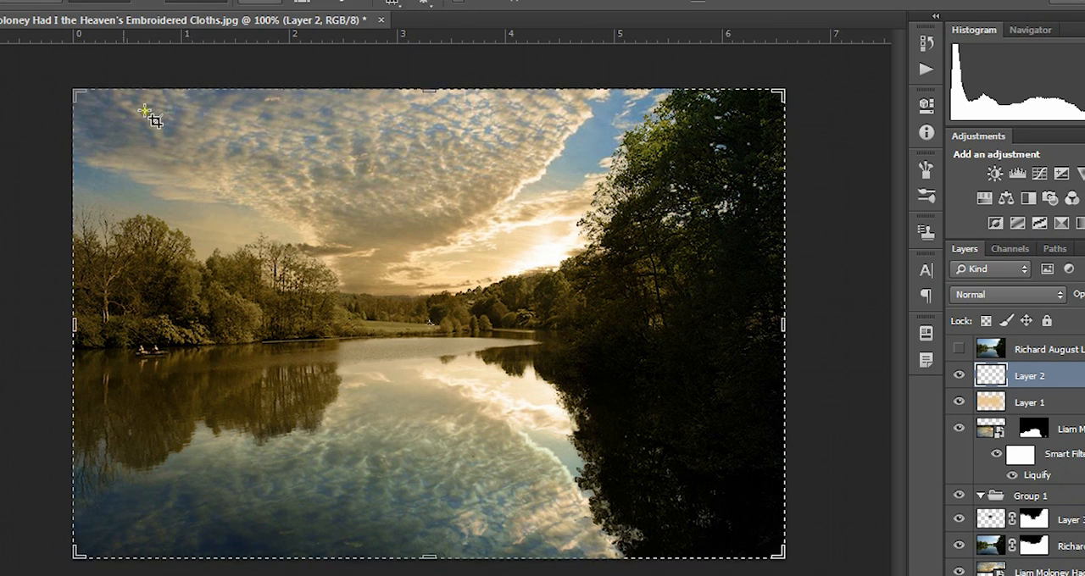
{"action": "left_click", "coordinate": [393, 4]}
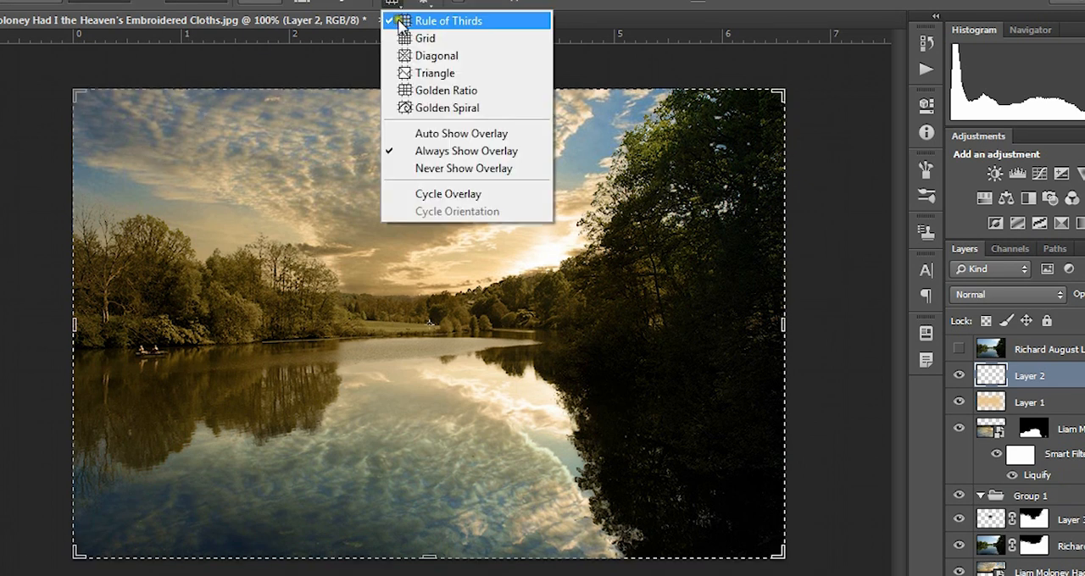
{"action": "left_click", "coordinate": [412, 24]}
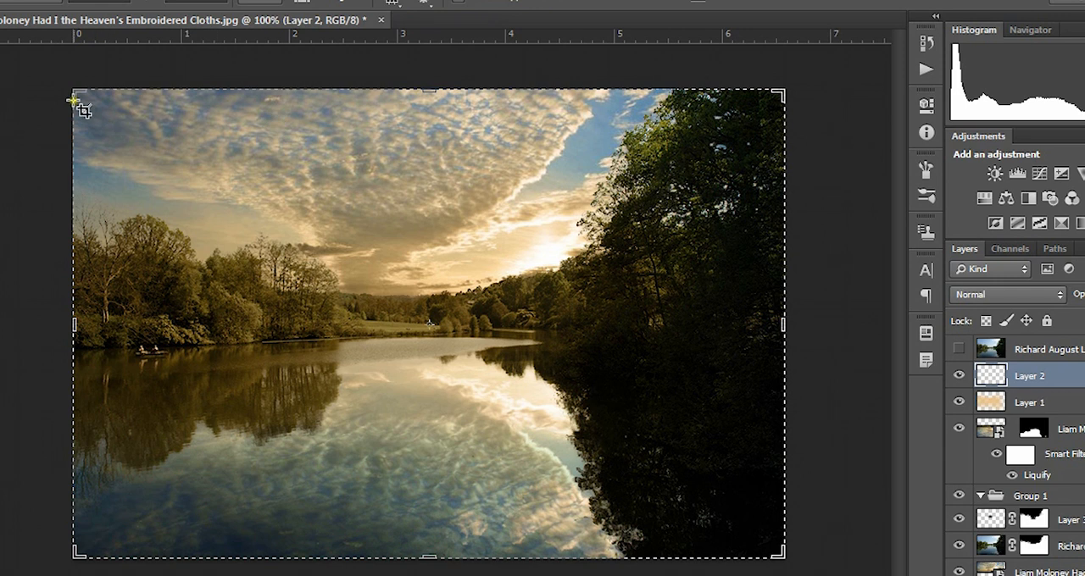
{"action": "left_click_drag", "start_coordinate": [76, 91], "coordinate": [75, 92]}
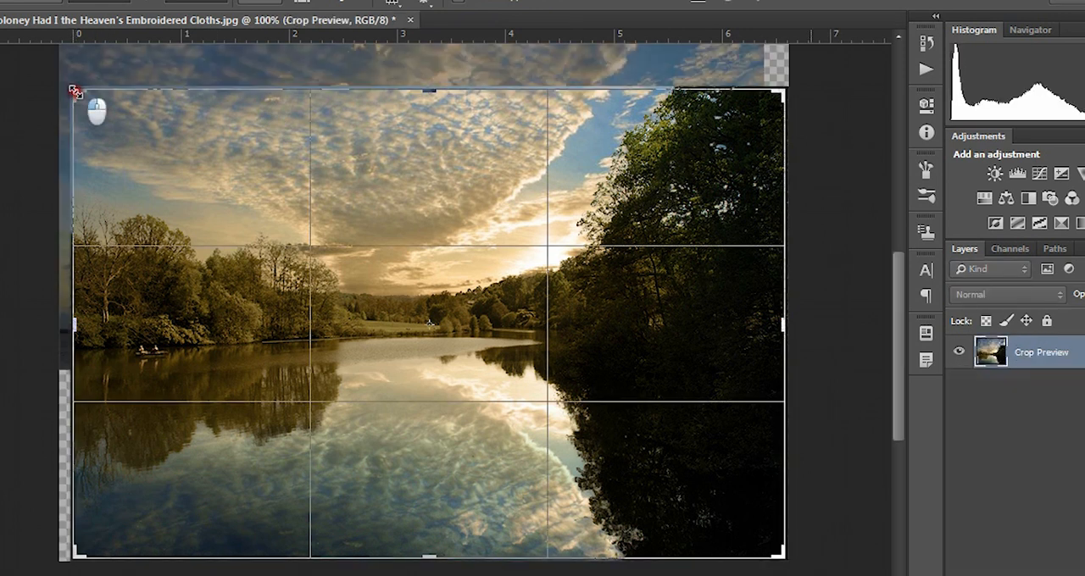
{"action": "left_click_drag", "start_coordinate": [75, 91], "coordinate": [75, 92]}
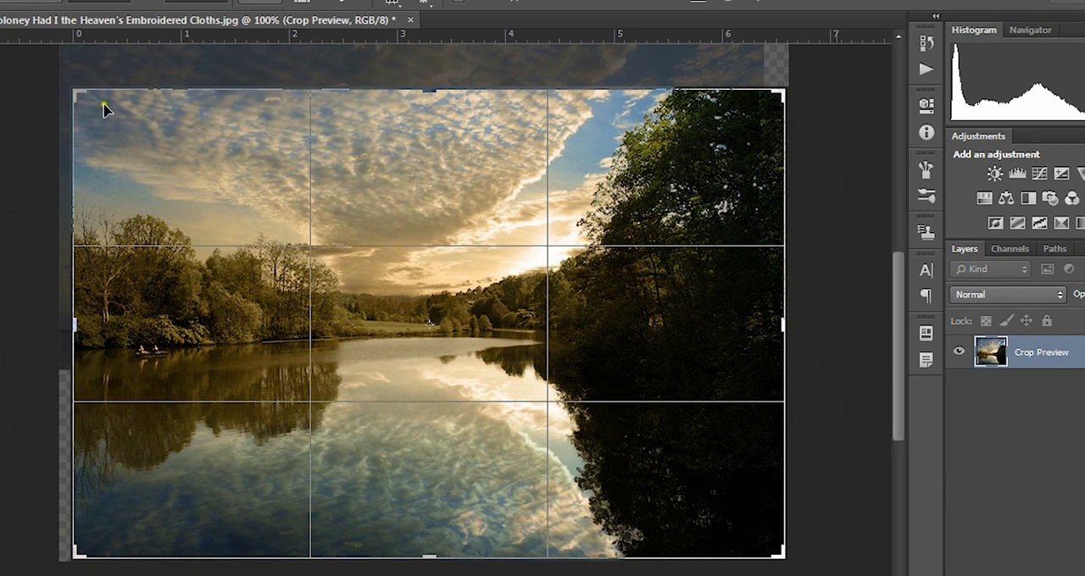
{"action": "left_click_drag", "start_coordinate": [70, 86], "coordinate": [68, 111]}
{"action": "left_click", "coordinate": [760, 4]}
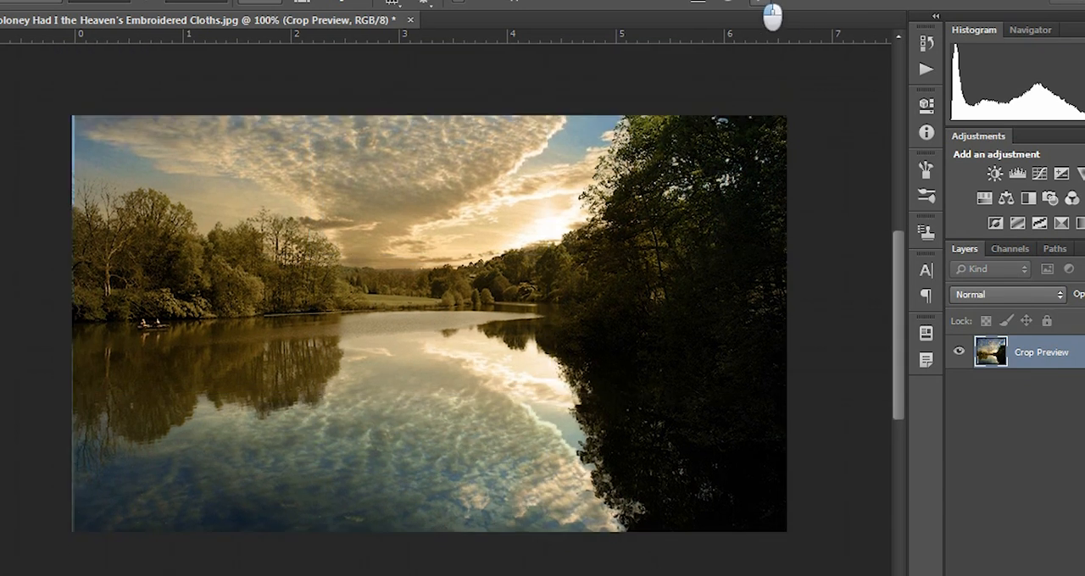
Step: Trim a thin strip off the image's left edge with two small successive crops
{"action": "left_click", "coordinate": [85, 127]}
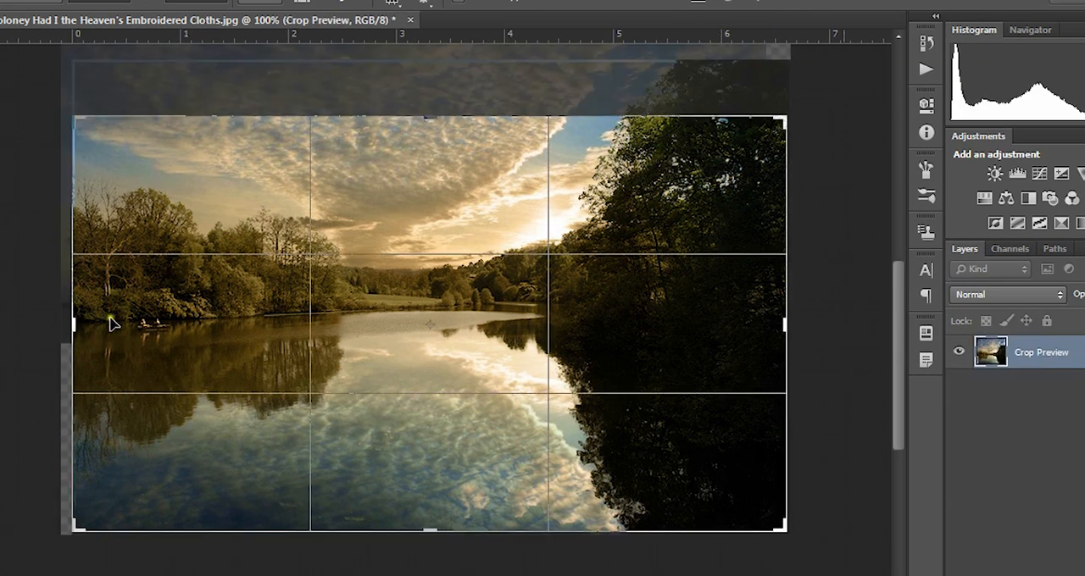
{"action": "left_click_drag", "start_coordinate": [73, 322], "coordinate": [80, 324]}
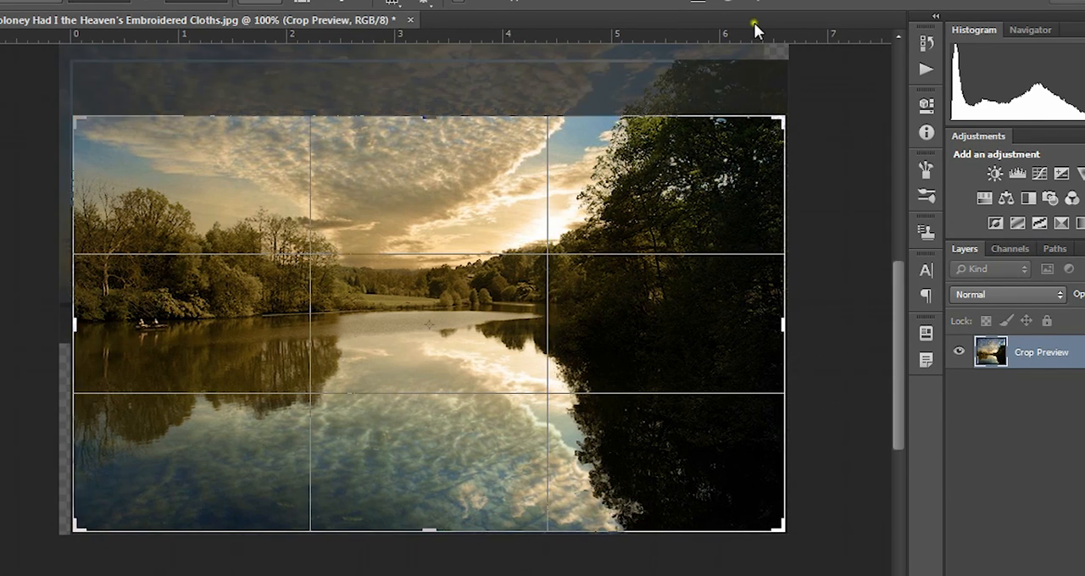
{"action": "left_click", "coordinate": [767, 5]}
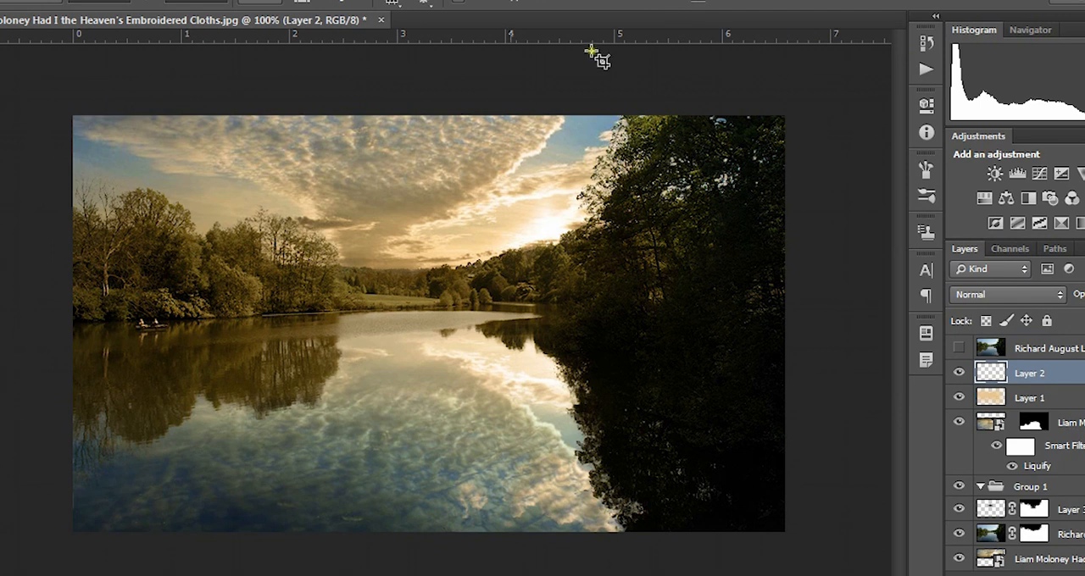
{"action": "left_click", "coordinate": [86, 131]}
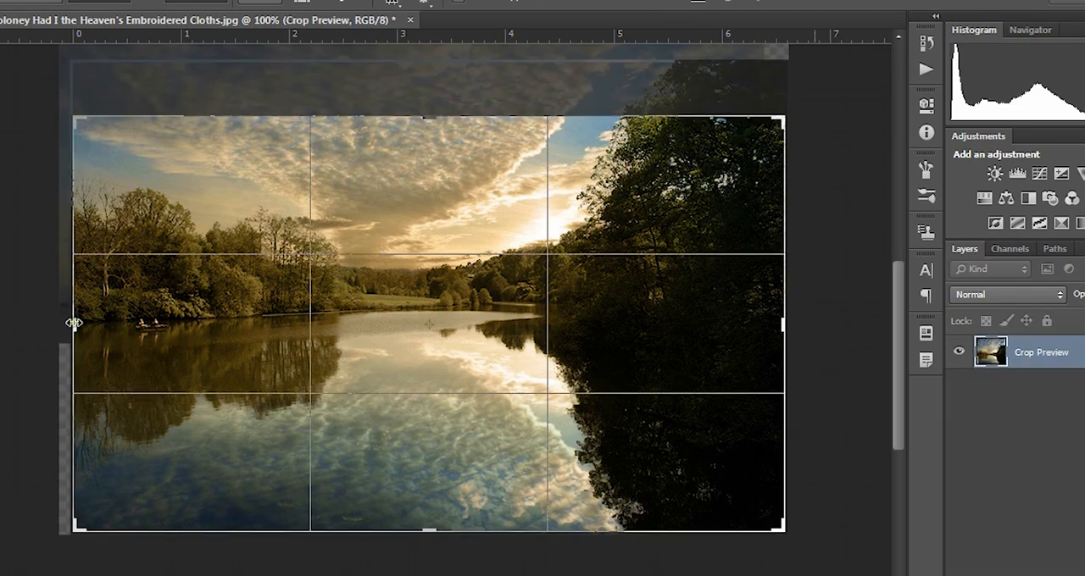
{"action": "left_click_drag", "start_coordinate": [74, 323], "coordinate": [78, 327]}
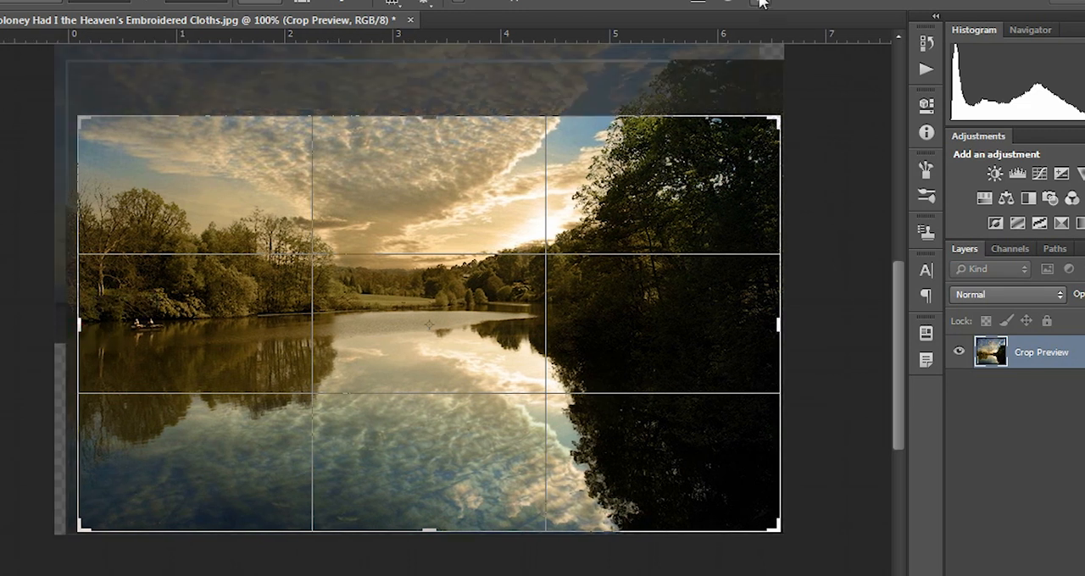
{"action": "left_click", "coordinate": [759, 3]}
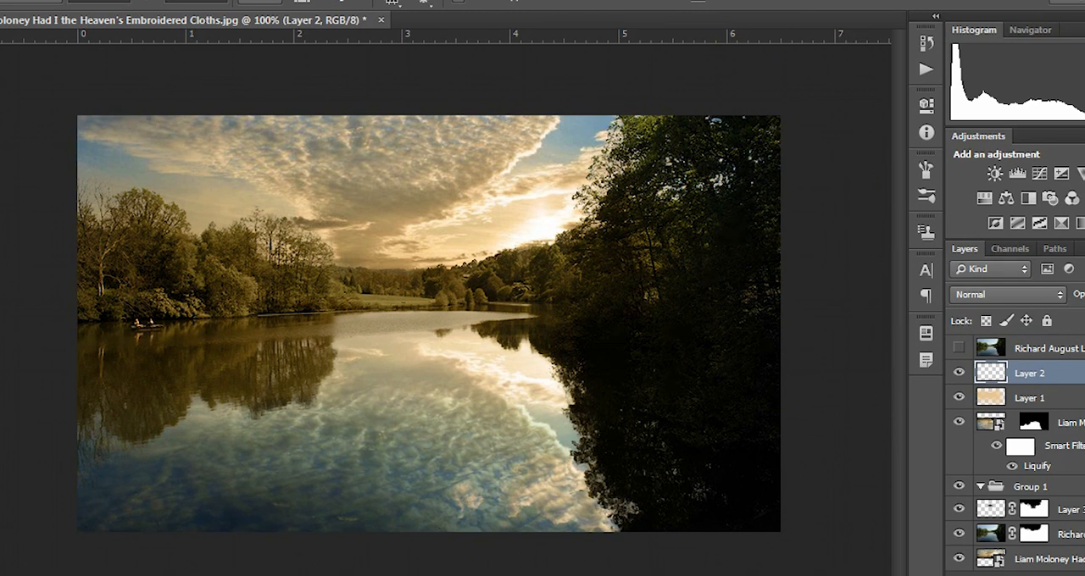
Step: Add a new layer above Layer 2 and paint a dark vignette along the image edges and corners with an enlarged brush
{"action": "key", "text": "ctrl+shift+alt+n"}
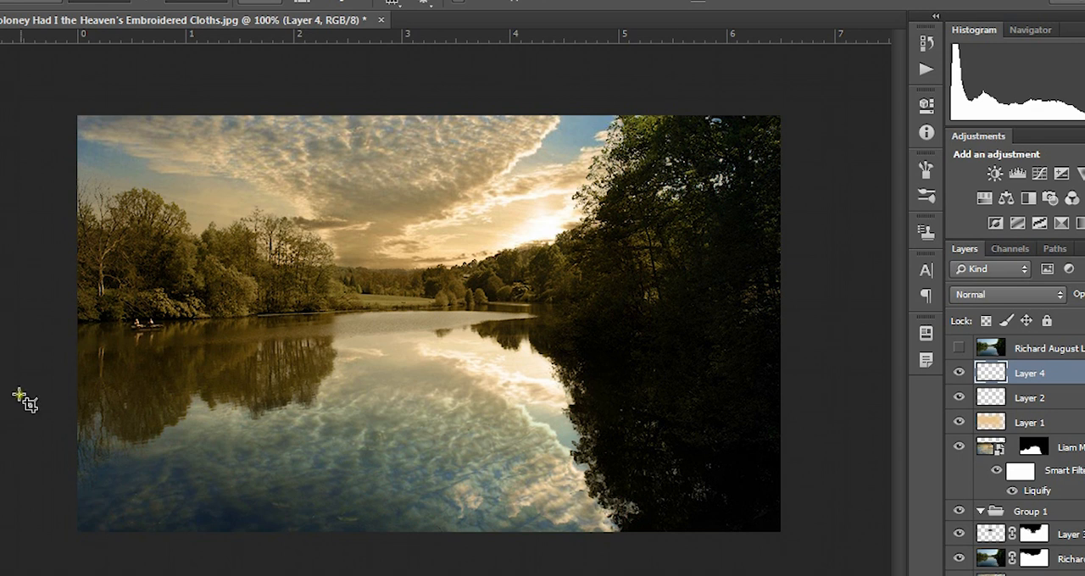
{"action": "key", "text": "b"}
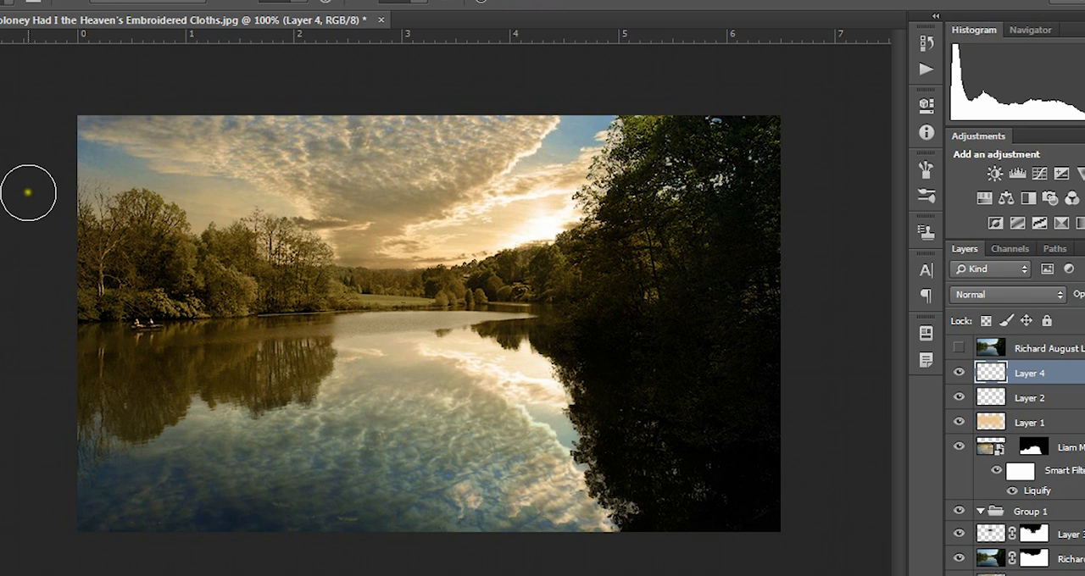
{"action": "key", "text": "bracketleft"}
{"action": "key", "text": "bracketright"}
{"action": "key", "text": "bracketright"}
{"action": "key", "text": "bracketright"}
{"action": "key", "text": "bracketright"}
{"action": "key", "text": "bracketright"}
{"action": "mouse_move", "coordinate": [25, 243]}
{"action": "left_mouse_down"}
{"action": "mouse_move", "coordinate": [28, 114]}
{"action": "mouse_move", "coordinate": [27, 166]}
{"action": "mouse_move", "coordinate": [27, 142]}
{"action": "mouse_move", "coordinate": [42, 163]}
{"action": "mouse_move", "coordinate": [51, 96]}
{"action": "mouse_move", "coordinate": [101, 81]}
{"action": "mouse_move", "coordinate": [670, 67]}
{"action": "left_mouse_up"}
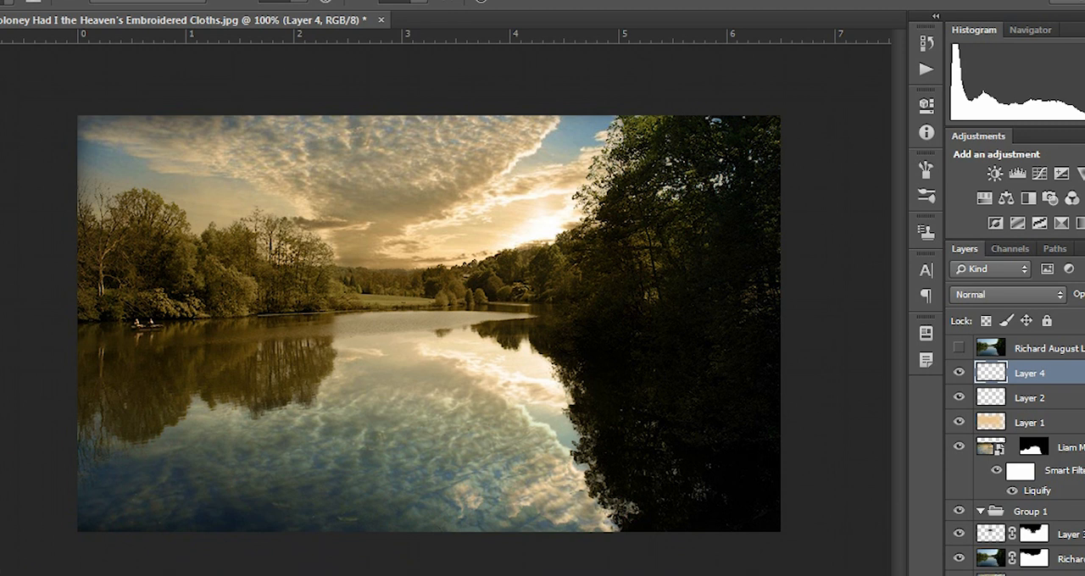
{"action": "mouse_move", "coordinate": [36, 477]}
{"action": "left_mouse_down"}
{"action": "mouse_move", "coordinate": [16, 402]}
{"action": "mouse_move", "coordinate": [2, 524]}
{"action": "left_mouse_up"}
{"action": "mouse_move", "coordinate": [606, 575]}
{"action": "left_mouse_down"}
{"action": "mouse_move", "coordinate": [588, 562]}
{"action": "mouse_move", "coordinate": [157, 562]}
{"action": "mouse_move", "coordinate": [703, 565]}
{"action": "mouse_move", "coordinate": [843, 538]}
{"action": "left_mouse_up"}
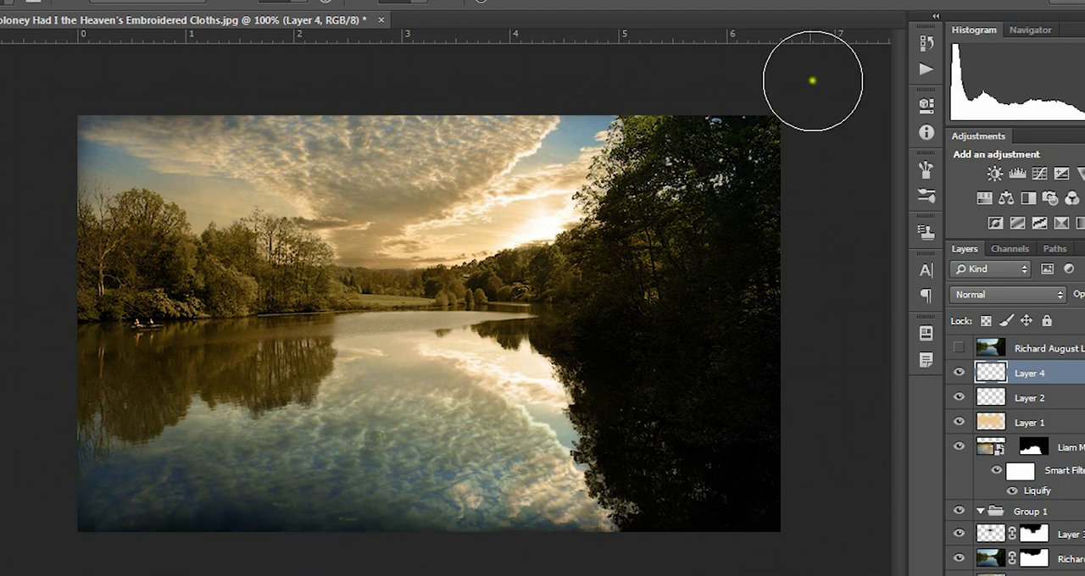
Step: Paint more dark shading around the image edges, and set Layer 4 to Multiply with a reduced opacity
{"action": "mouse_move", "coordinate": [800, 82]}
{"action": "left_mouse_down"}
{"action": "mouse_move", "coordinate": [619, 66]}
{"action": "mouse_move", "coordinate": [34, 94]}
{"action": "mouse_move", "coordinate": [0, 317]}
{"action": "mouse_move", "coordinate": [0, 429]}
{"action": "mouse_move", "coordinate": [70, 469]}
{"action": "left_mouse_up"}
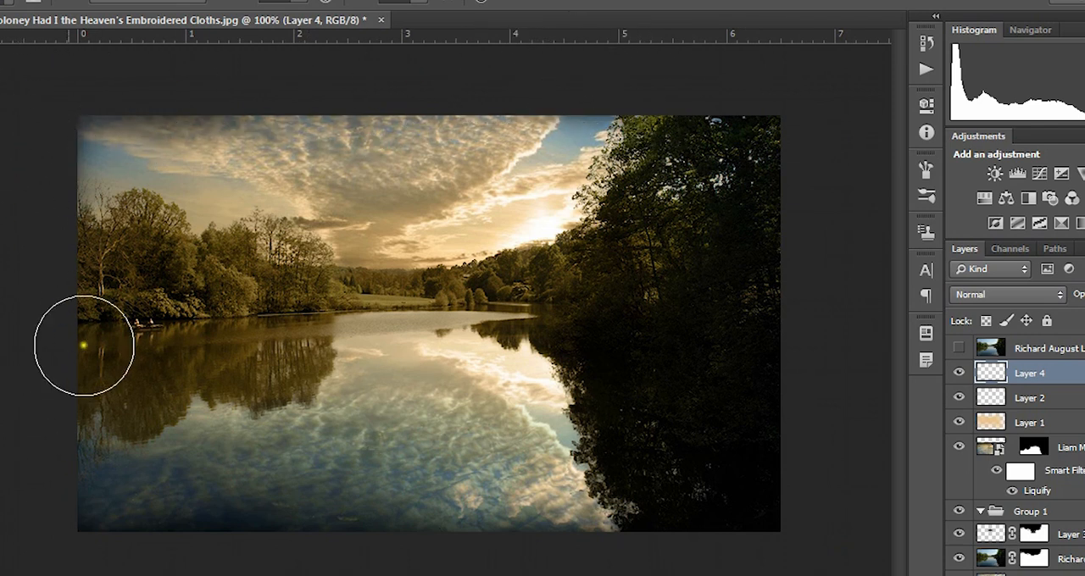
{"action": "mouse_move", "coordinate": [19, 158]}
{"action": "left_mouse_down"}
{"action": "mouse_move", "coordinate": [31, 170]}
{"action": "mouse_move", "coordinate": [20, 367]}
{"action": "mouse_move", "coordinate": [44, 511]}
{"action": "mouse_move", "coordinate": [29, 147]}
{"action": "mouse_move", "coordinate": [22, 189]}
{"action": "mouse_move", "coordinate": [29, 126]}
{"action": "mouse_move", "coordinate": [22, 271]}
{"action": "mouse_move", "coordinate": [60, 469]}
{"action": "mouse_move", "coordinate": [135, 521]}
{"action": "left_mouse_up"}
{"action": "left_click", "coordinate": [1007, 294]}
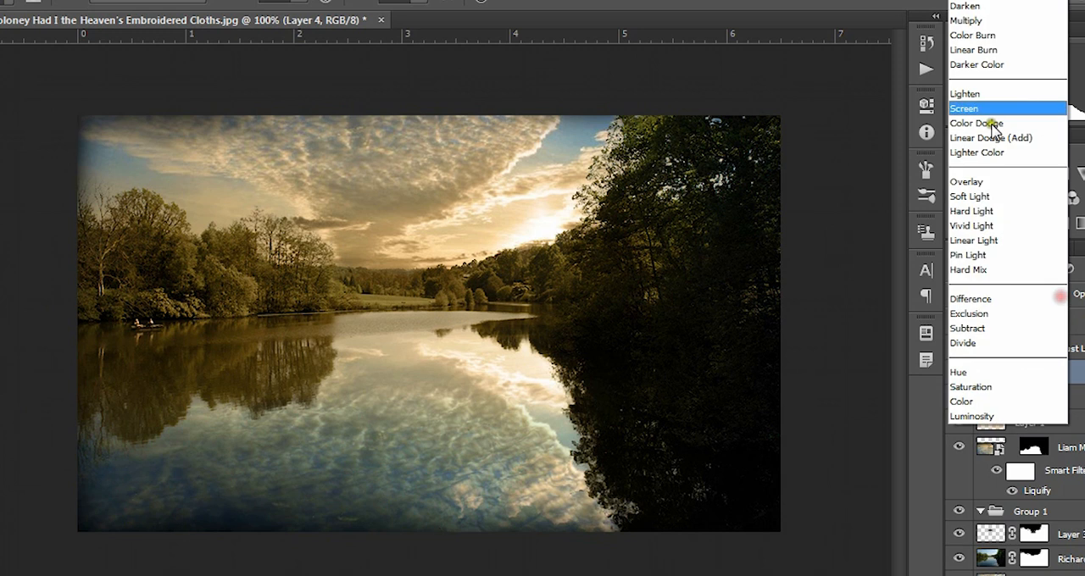
{"action": "left_click", "coordinate": [996, 21]}
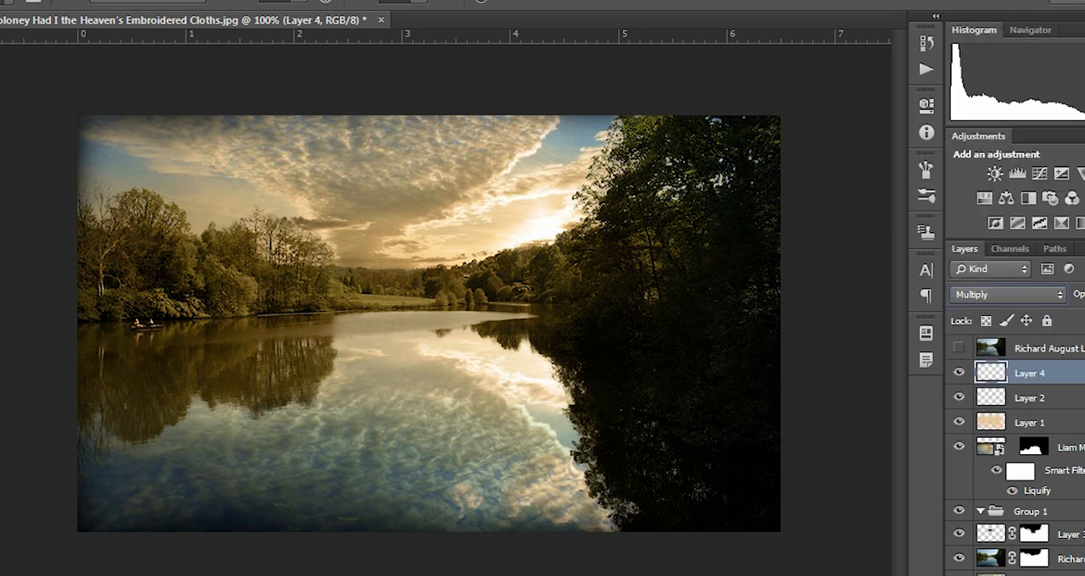
{"action": "left_click", "coordinate": [1084, 294]}
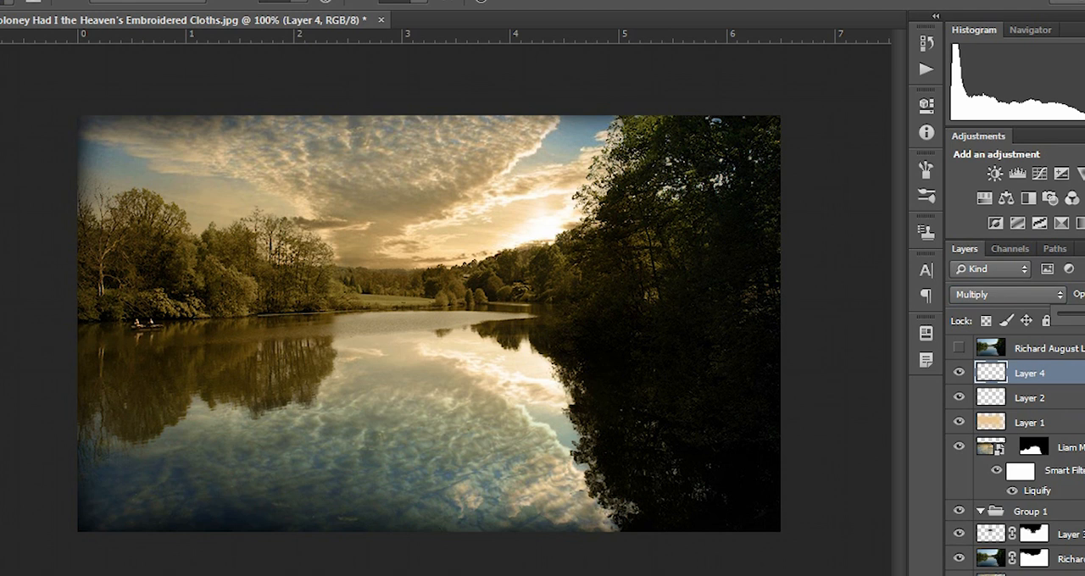
{"action": "left_click_drag", "start_coordinate": [1084, 315], "coordinate": [1080, 315]}
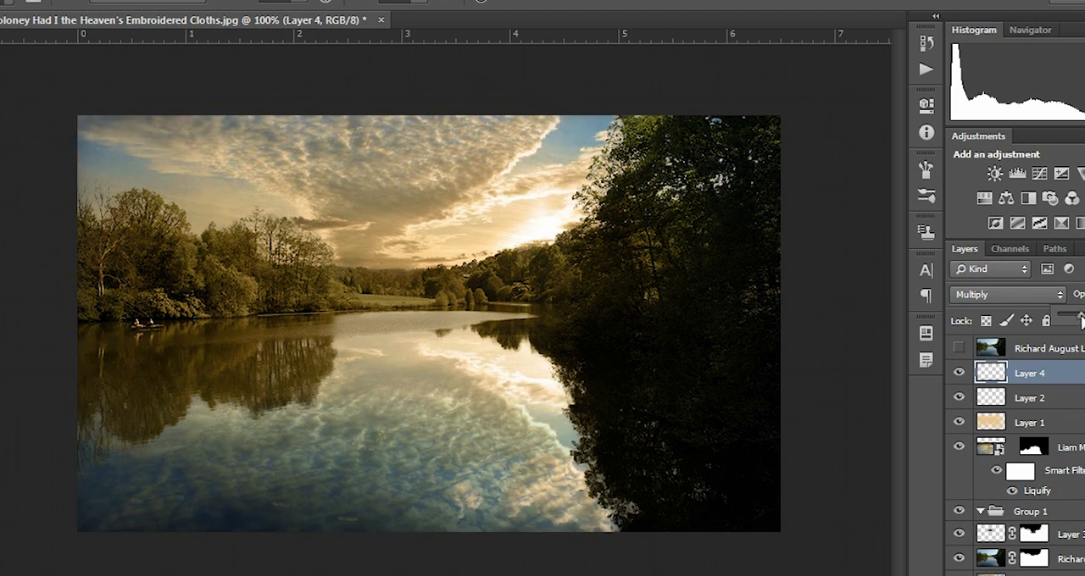
Step: Compare the image with and without the painted vignette by toggling Layer 4's visibility
{"action": "left_click", "coordinate": [959, 374]}
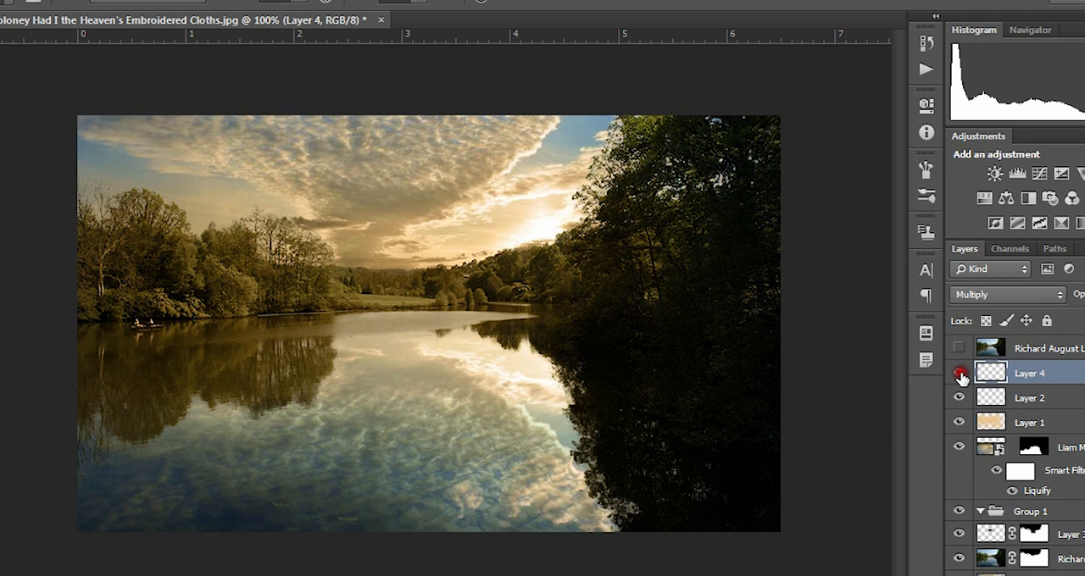
{"action": "left_click", "coordinate": [960, 375]}
{"action": "left_click", "coordinate": [959, 375]}
{"action": "left_click", "coordinate": [959, 374]}
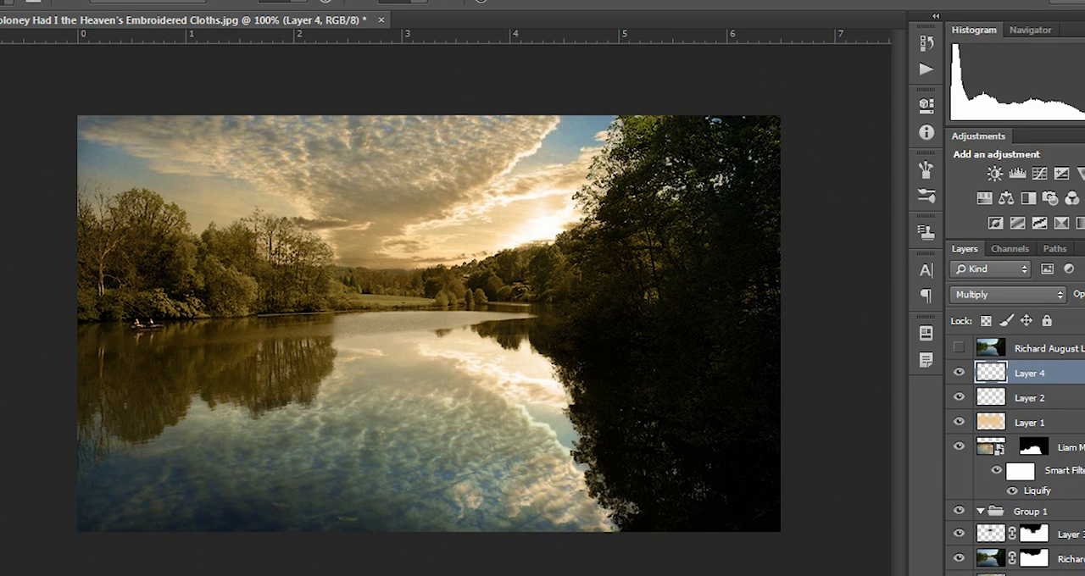
Step: Hide Layer 4 and, on a new layer above it, draw a centred black-to-white radial gradient and invert its colours
{"action": "key", "text": "ctrl+shift+alt+n"}
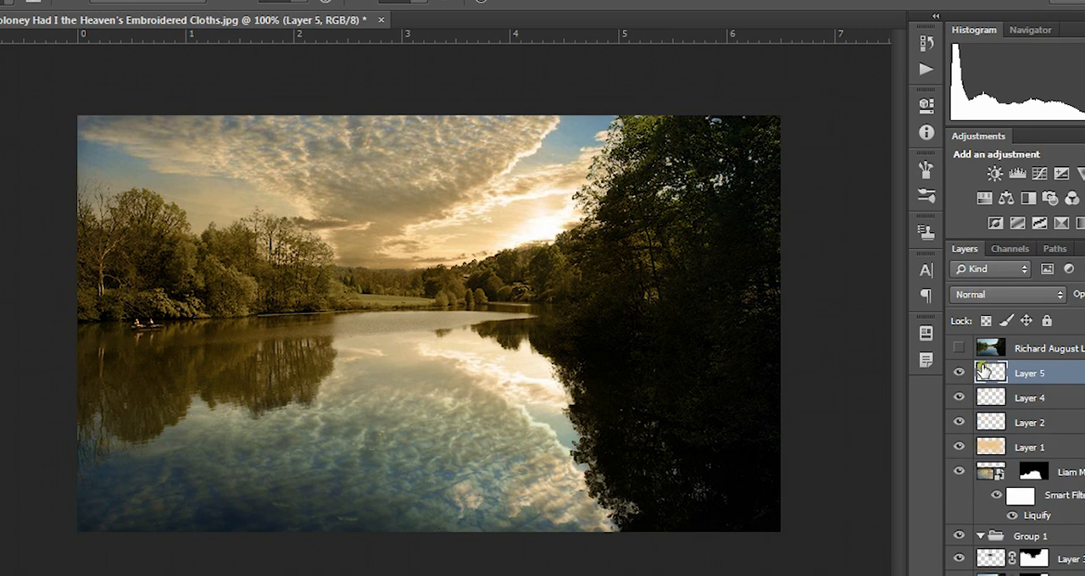
{"action": "left_click", "coordinate": [959, 397]}
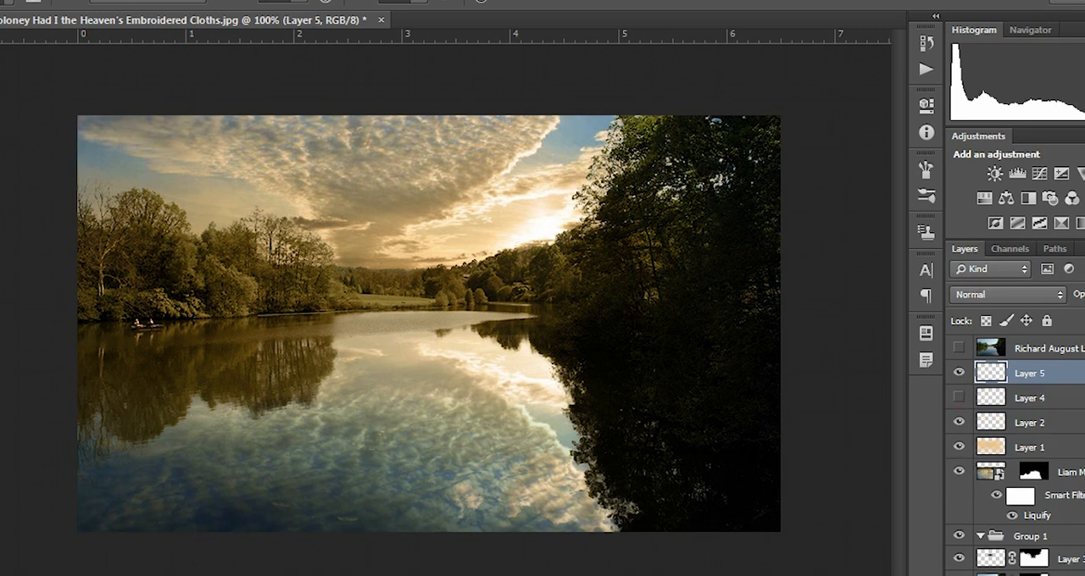
{"action": "key", "text": "g"}
{"action": "right_click", "coordinate": [0, 310]}
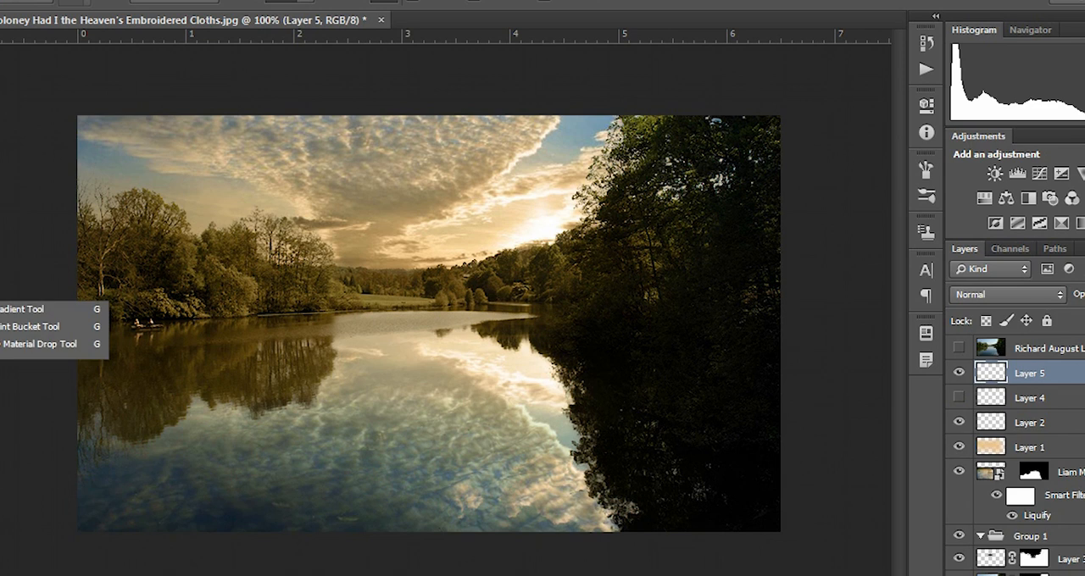
{"action": "left_click", "coordinate": [17, 310]}
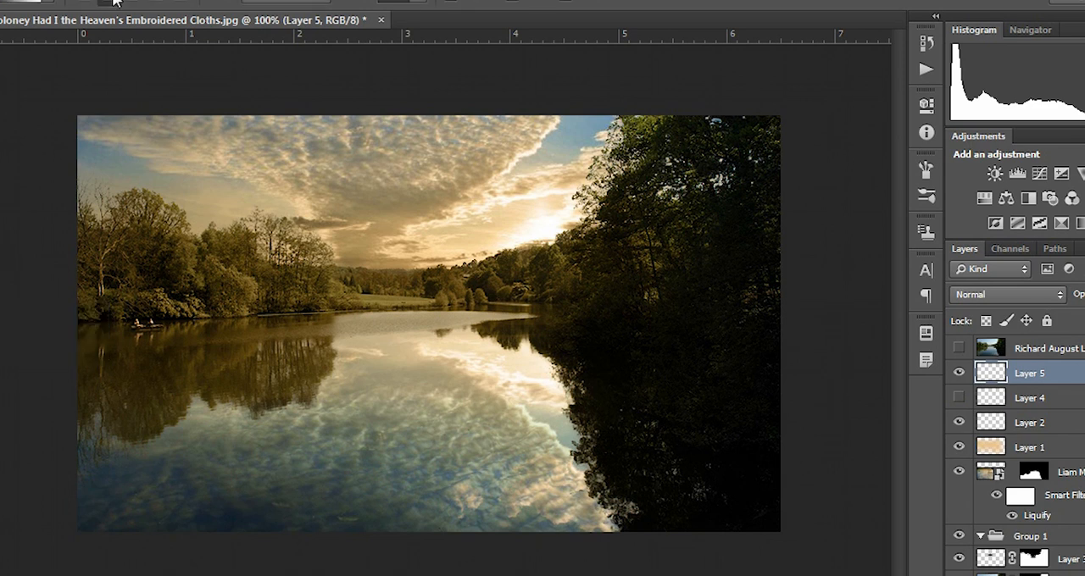
{"action": "left_click", "coordinate": [52, 2]}
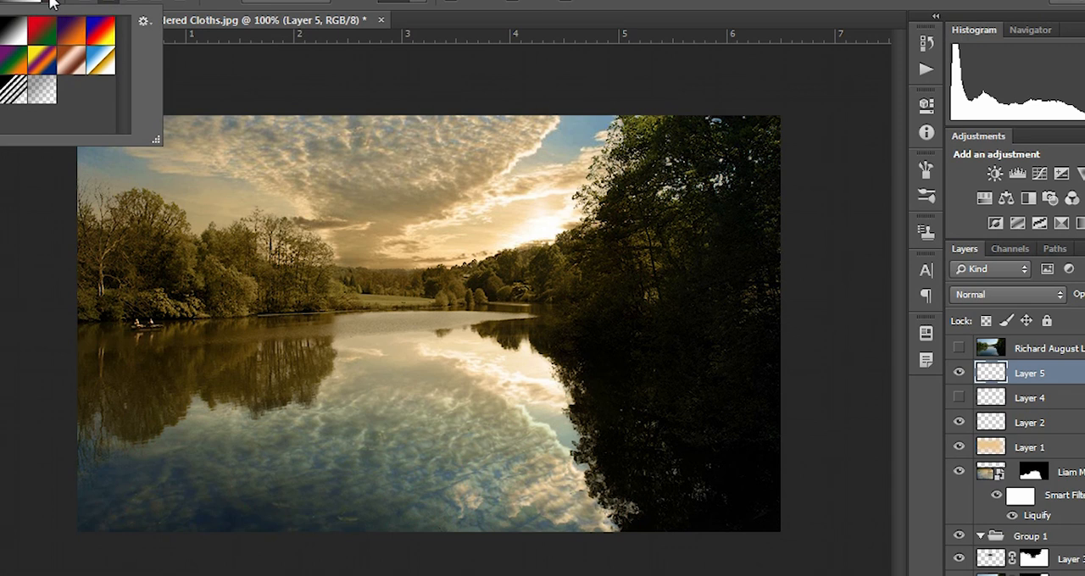
{"action": "left_click", "coordinate": [52, 2]}
{"action": "left_click_drag", "start_coordinate": [456, 321], "coordinate": [453, 126]}
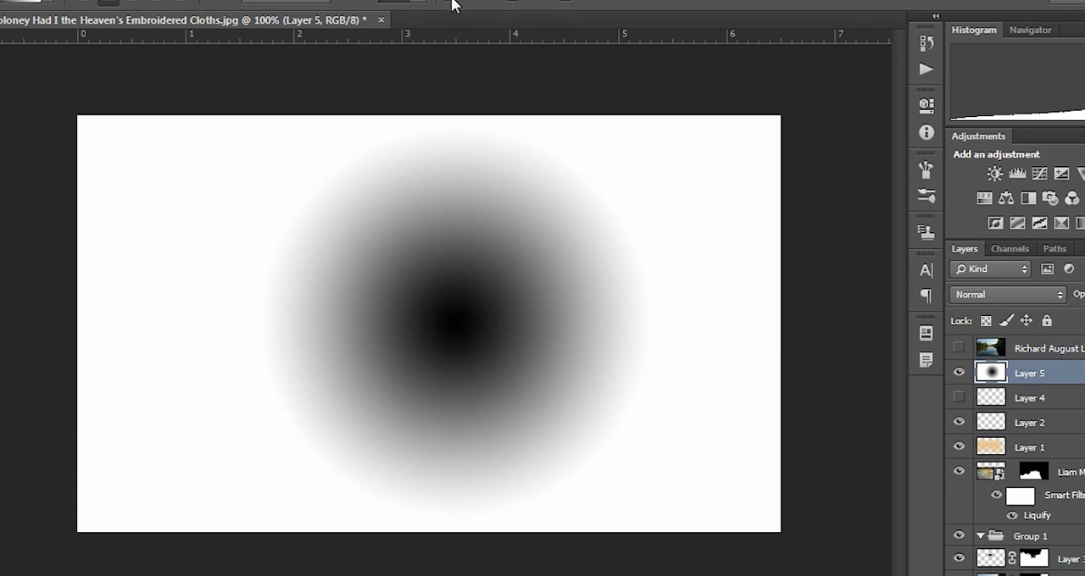
{"action": "key", "text": "ctrl+i"}
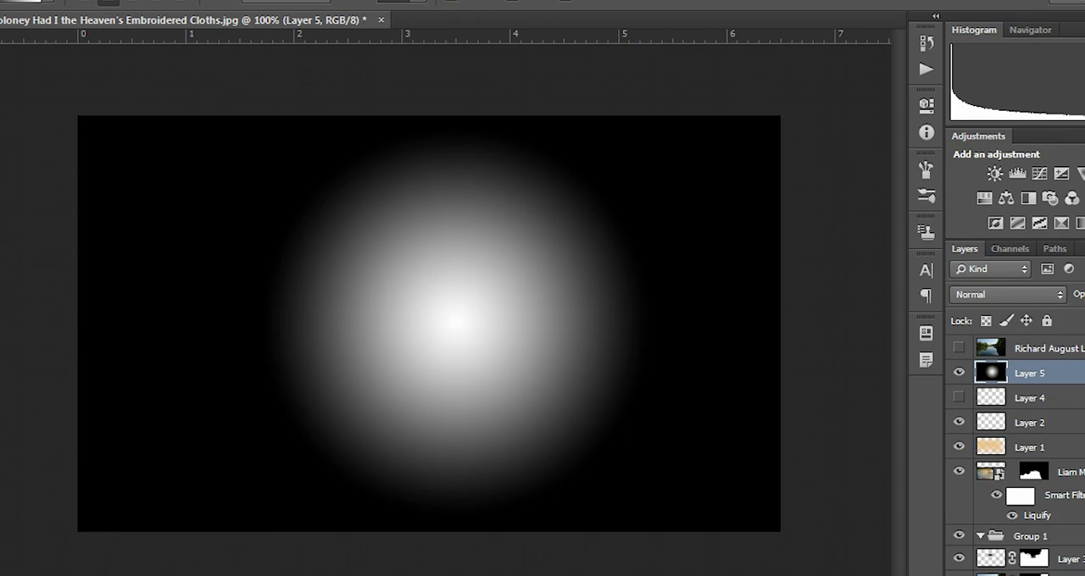
Step: Free-transform the gradient layer, stretching it sideways and vertically beyond the canvas into a wide oval
{"action": "key", "text": "v"}
{"action": "left_click_drag", "start_coordinate": [309, 284], "coordinate": [308, 285]}
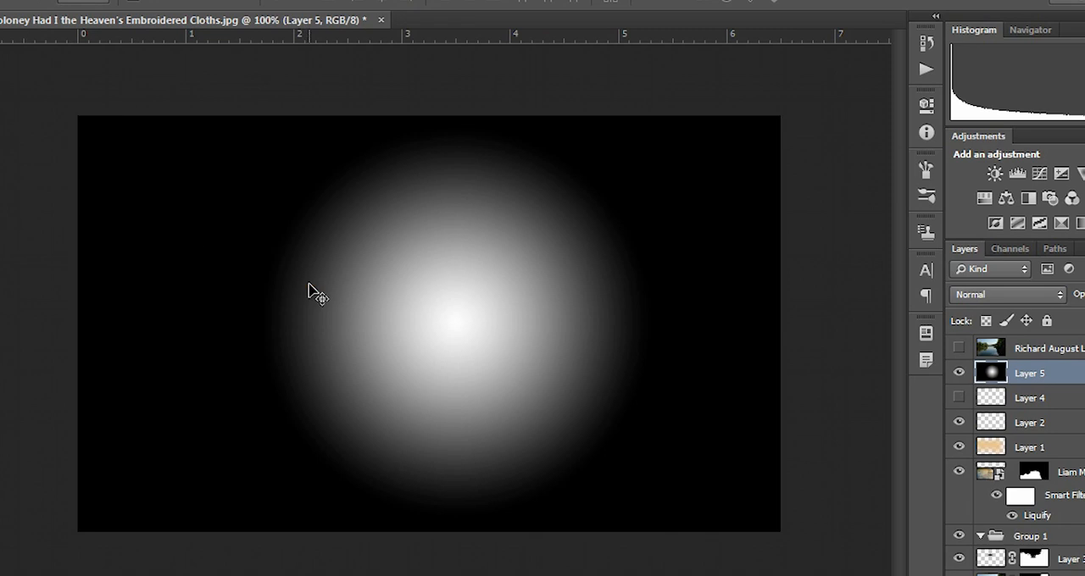
{"action": "key", "text": "ctrl+t"}
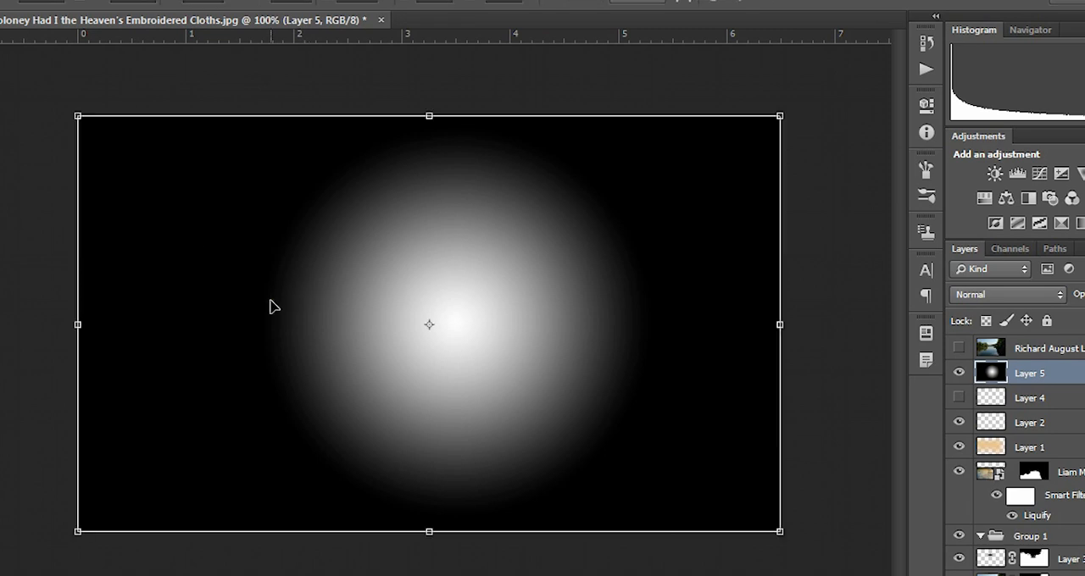
{"action": "left_click_drag", "start_coordinate": [78, 324], "coordinate": [0, 326]}
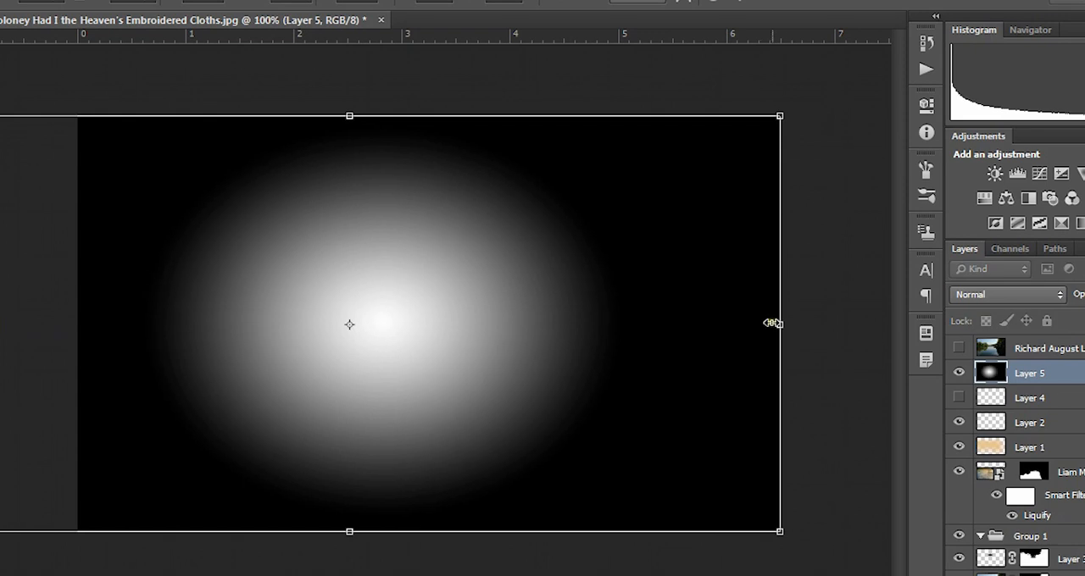
{"action": "key", "text": "ctrl+minus"}
{"action": "left_click_drag", "start_coordinate": [407, 185], "coordinate": [405, 148]}
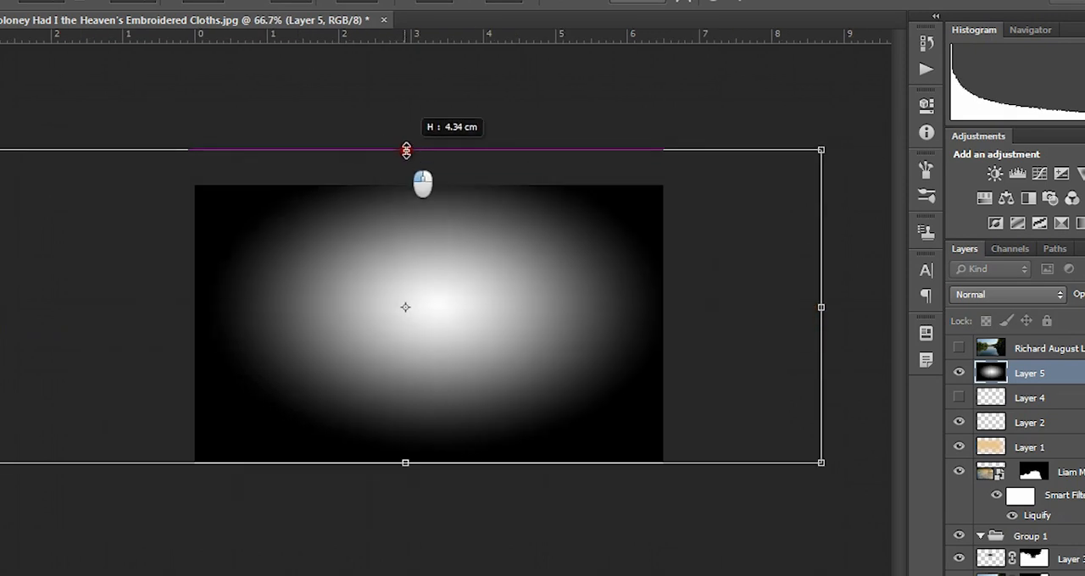
{"action": "left_click_drag", "start_coordinate": [405, 462], "coordinate": [405, 486]}
Step: Set Layer 5 to Multiply, and shift and widen the oval gradient over the lake to about 13 cm
{"action": "left_click", "coordinate": [1034, 294]}
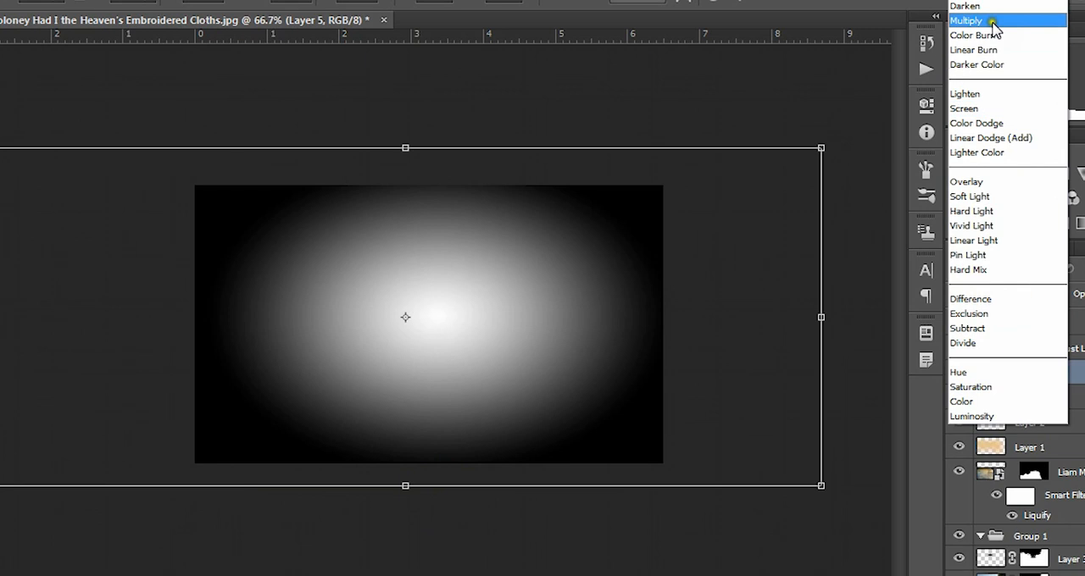
{"action": "left_click", "coordinate": [1002, 17]}
{"action": "left_click_drag", "start_coordinate": [429, 296], "coordinate": [415, 302]}
{"action": "left_click_drag", "start_coordinate": [0, 327], "coordinate": [0, 327]}
{"action": "left_click_drag", "start_coordinate": [809, 332], "coordinate": [864, 326]}
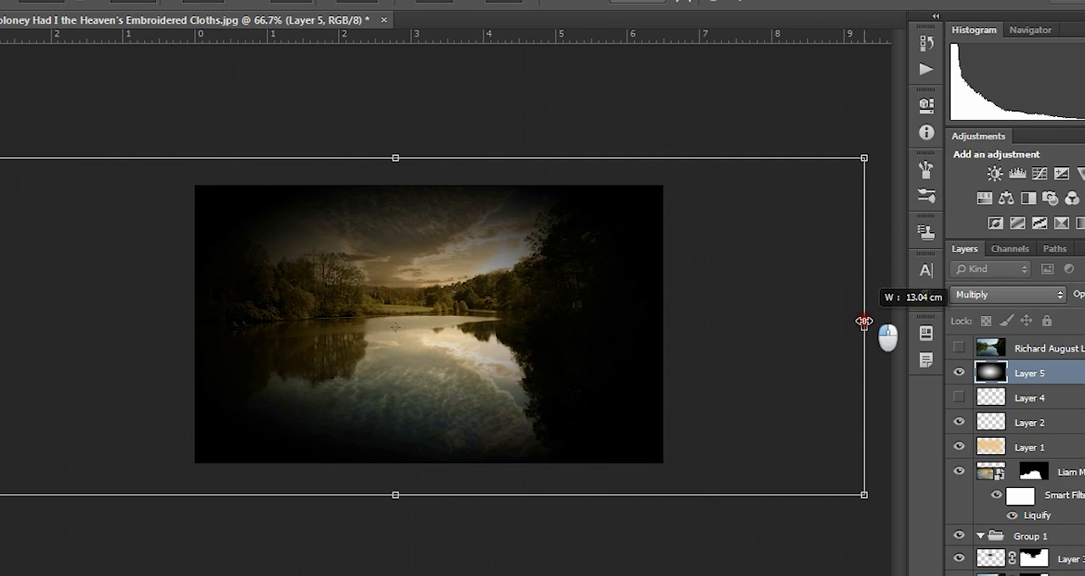
Step: Lower Layer 5's opacity until the vignette is subtle, and apply the transform
{"action": "left_click", "coordinate": [1084, 295]}
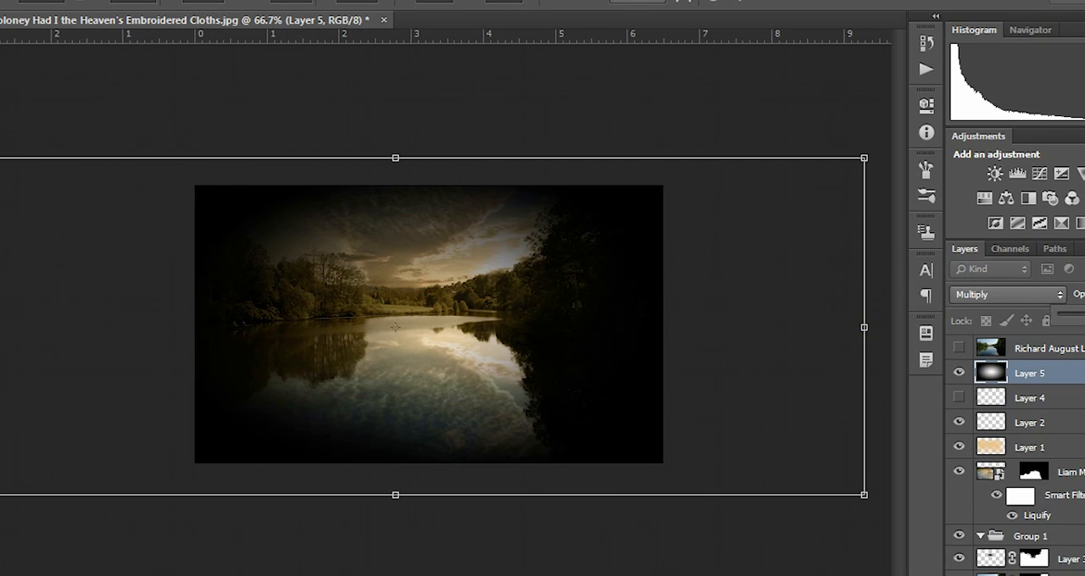
{"action": "left_click_drag", "start_coordinate": [1084, 314], "coordinate": [1083, 315]}
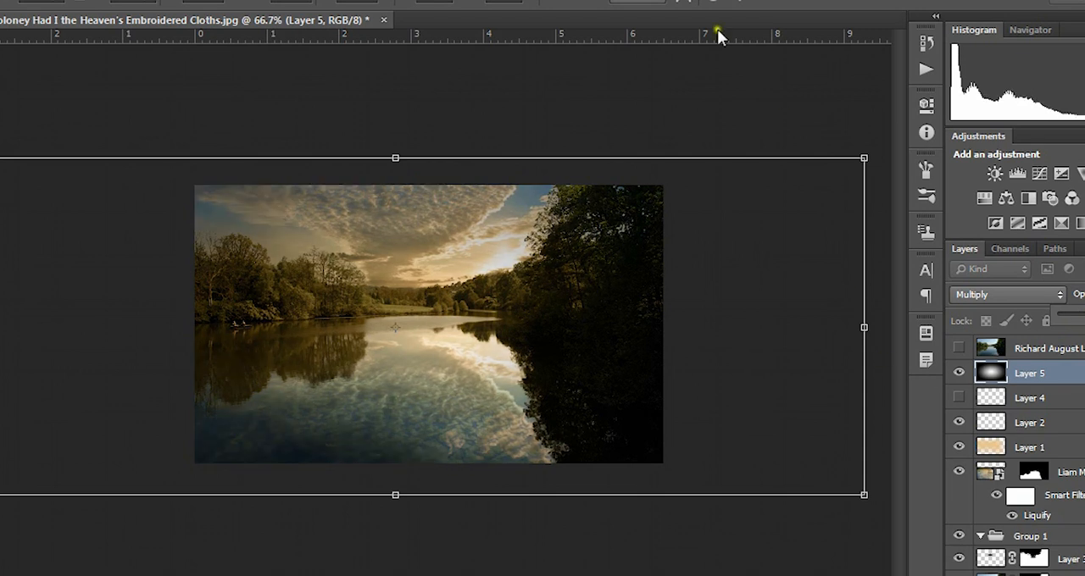
{"action": "left_click", "coordinate": [738, 2]}
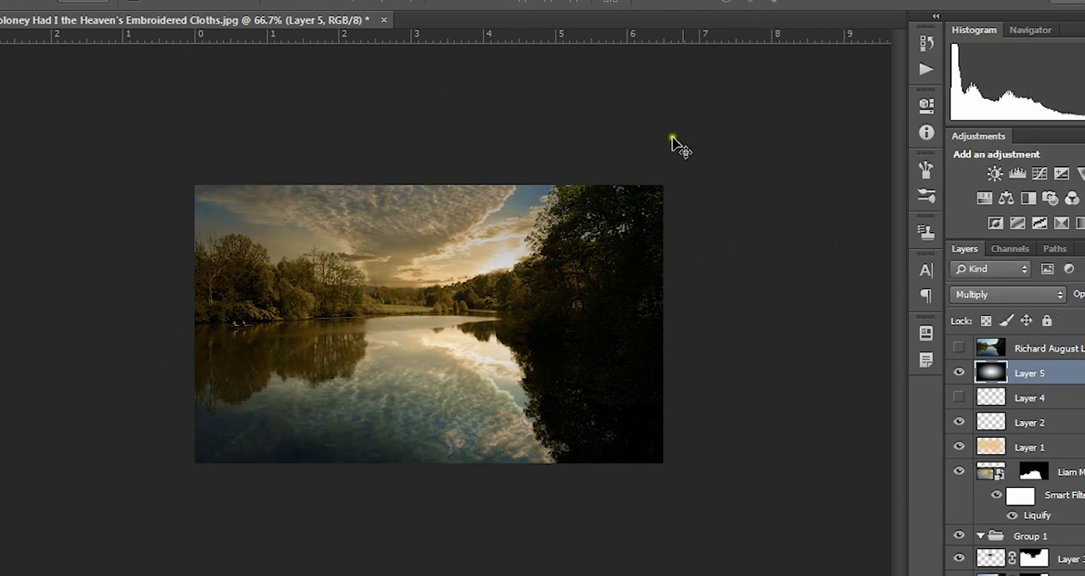
Step: Compare the painted and gradient vignettes by toggling both layers, leaving Layer 4 shown and Layer 5 hidden
{"action": "left_click", "coordinate": [961, 398]}
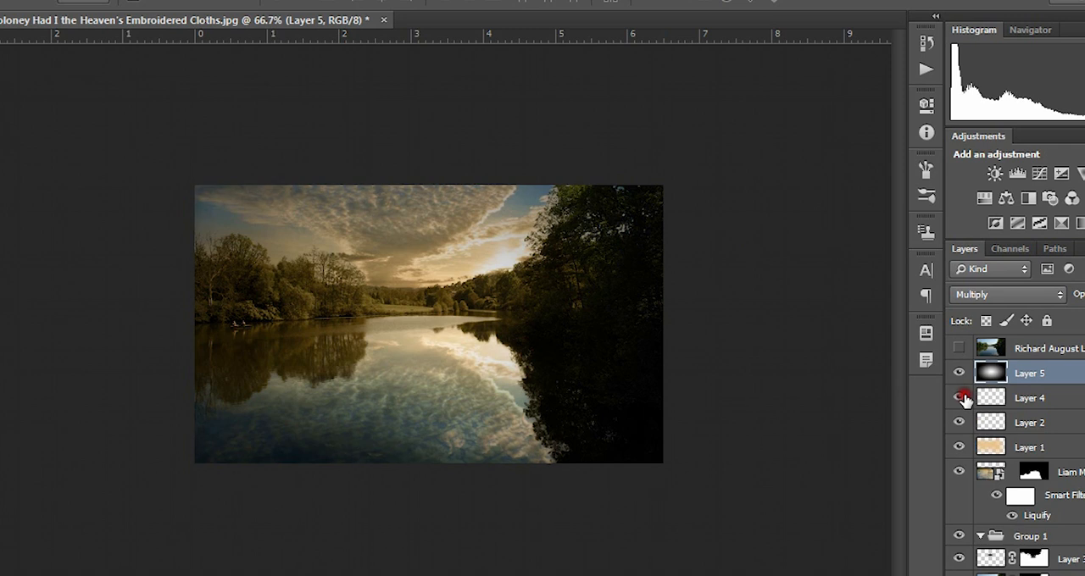
{"action": "left_click", "coordinate": [957, 373]}
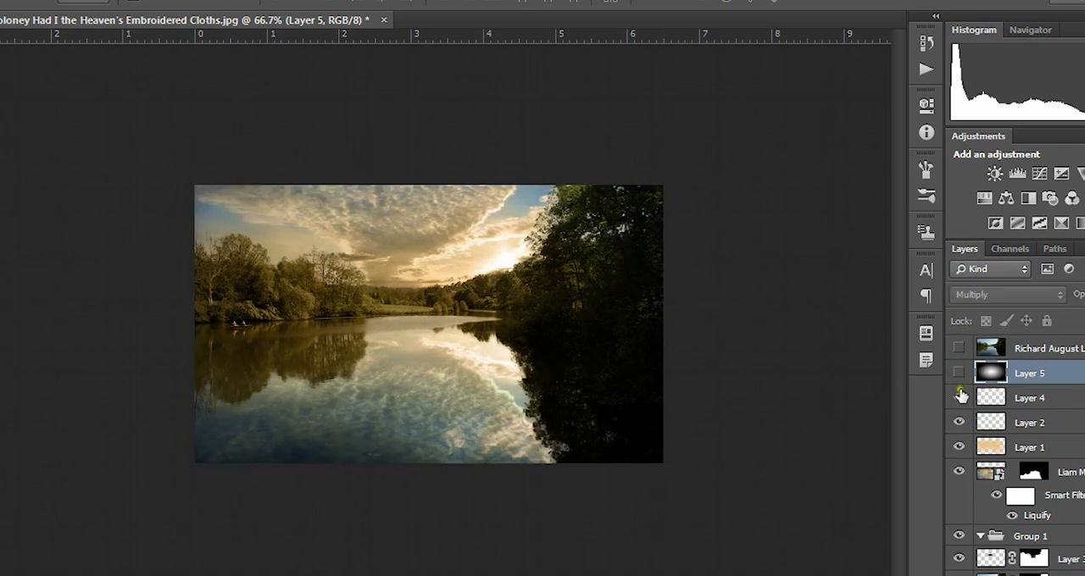
{"action": "left_click", "coordinate": [959, 373]}
{"action": "left_click", "coordinate": [960, 398]}
{"action": "left_click", "coordinate": [958, 397]}
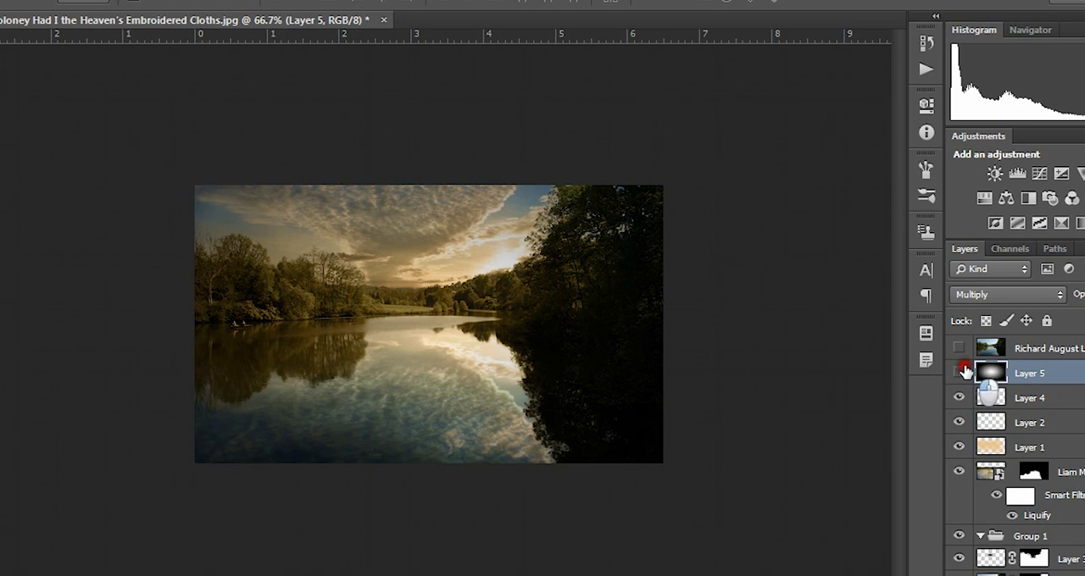
{"action": "left_click", "coordinate": [958, 373]}
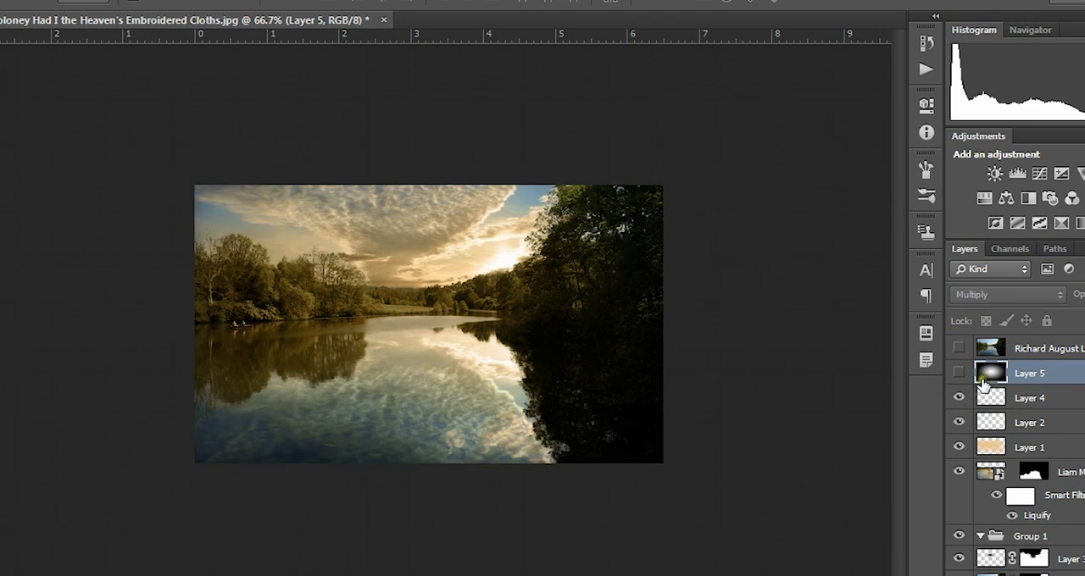